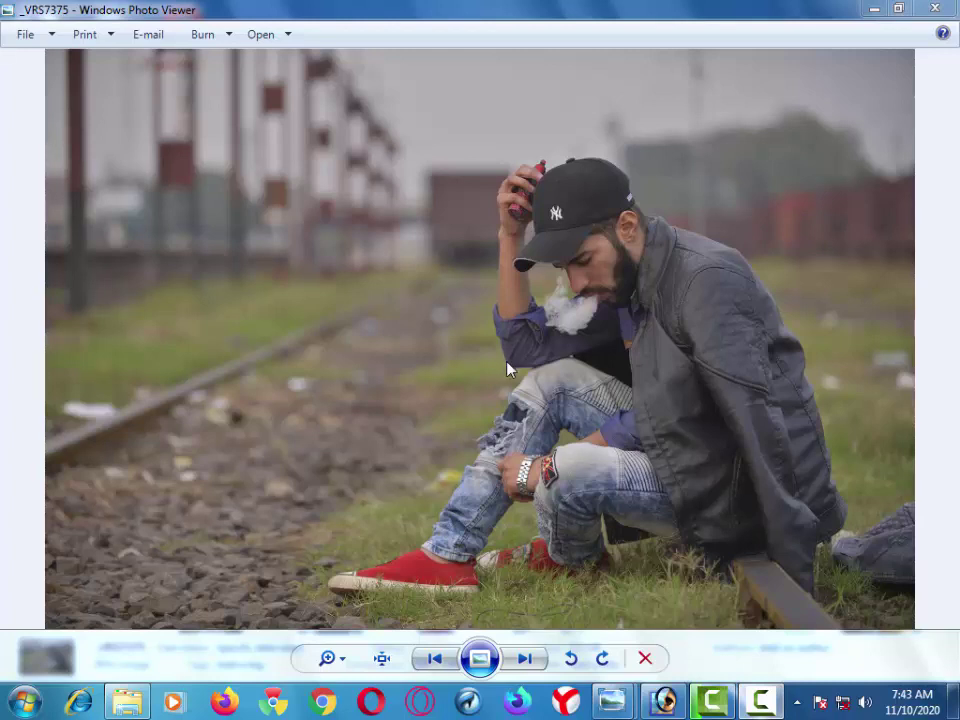
Close the railway-track photo in Windows Photo Viewer to return to the 'boy stayel' folder
{"action": "left_click", "coordinate": [935, 8]}
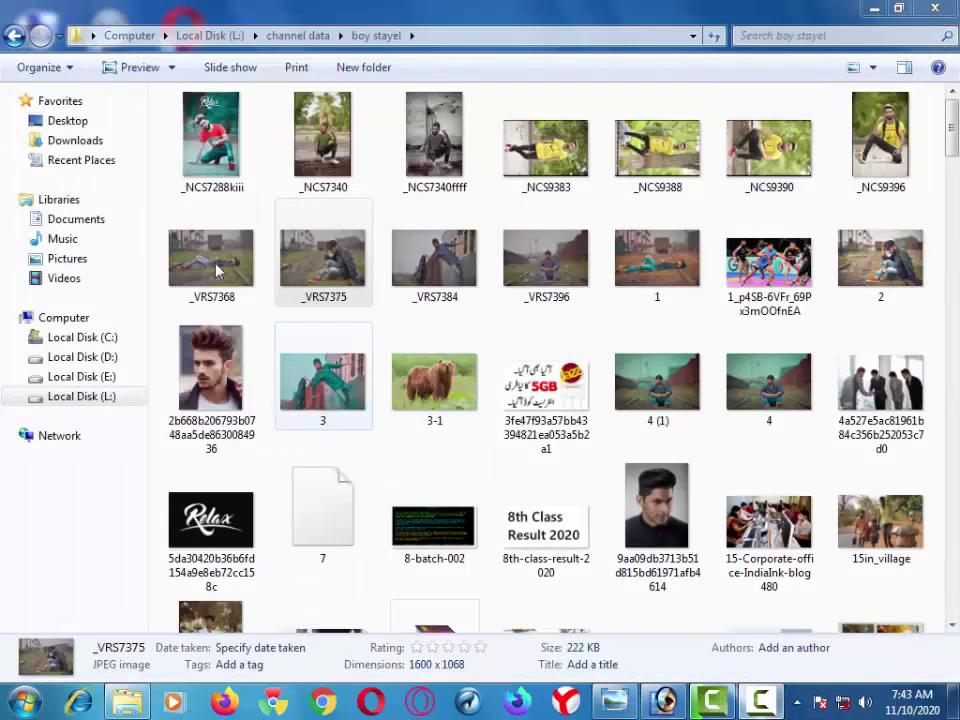
Drag _VRS7375.JPG from Explorer into Photoshop to open it as a new document
{"action": "mouse_move", "coordinate": [325, 262]}
{"action": "left_mouse_down"}
{"action": "mouse_move", "coordinate": [625, 357]}
{"action": "mouse_move", "coordinate": [630, 703]}
{"action": "mouse_move", "coordinate": [660, 707]}
{"action": "mouse_move", "coordinate": [447, 452]}
{"action": "left_mouse_up"}
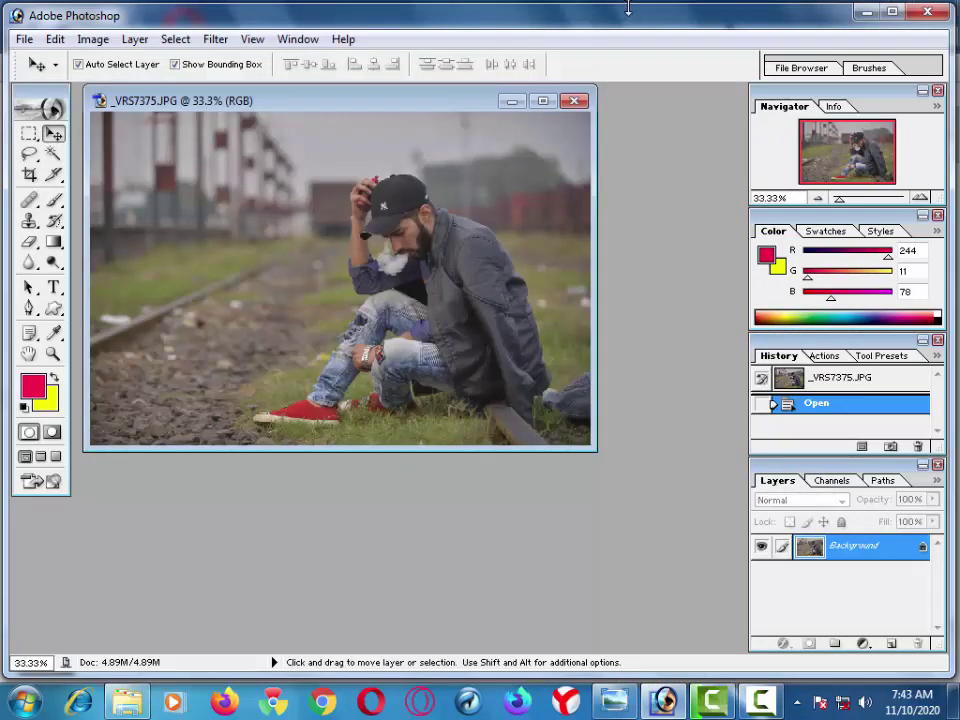
Maximize the photo, duplicate the Background to Layer 1, and open Hue/Saturation
{"action": "left_click", "coordinate": [541, 101]}
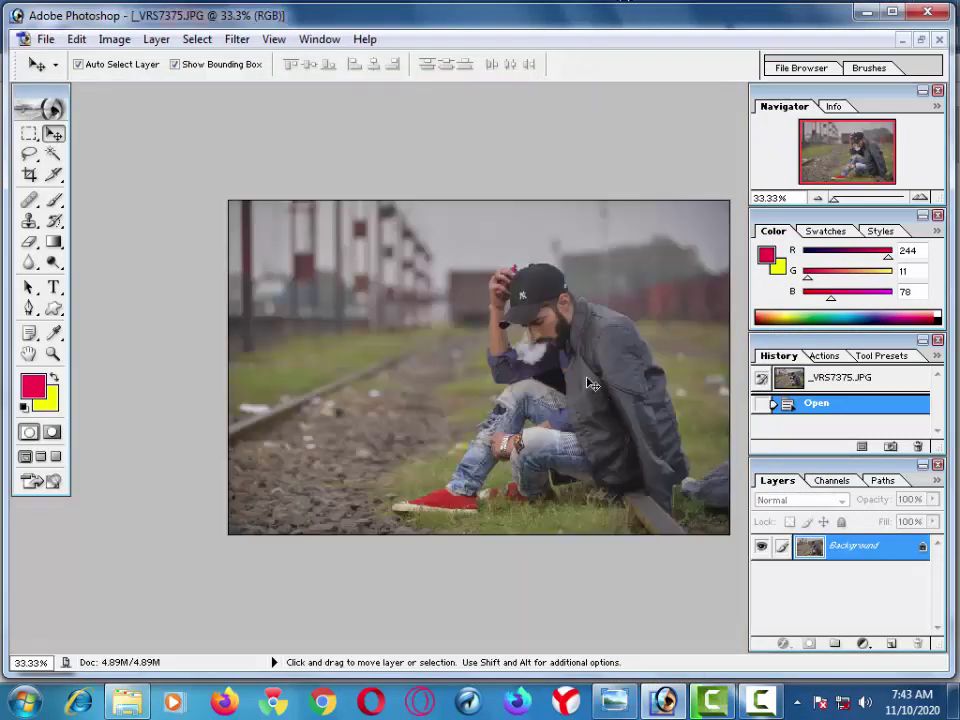
{"action": "key", "text": "ctrl+plus"}
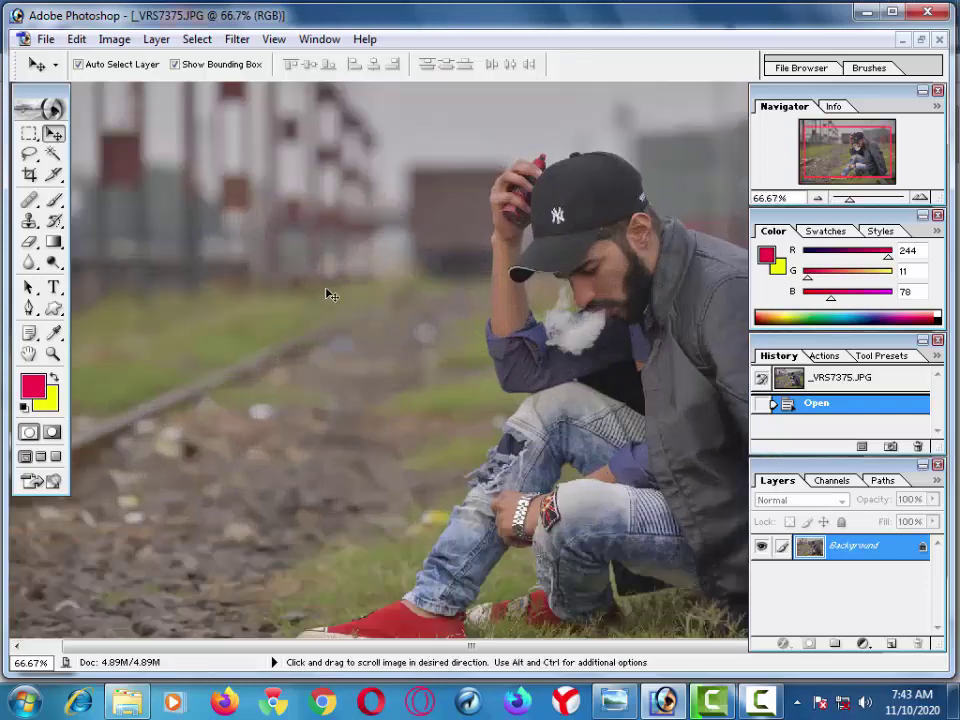
{"action": "left_click_drag", "start_coordinate": [328, 294], "coordinate": [381, 320]}
{"action": "key", "text": "ctrl+plus"}
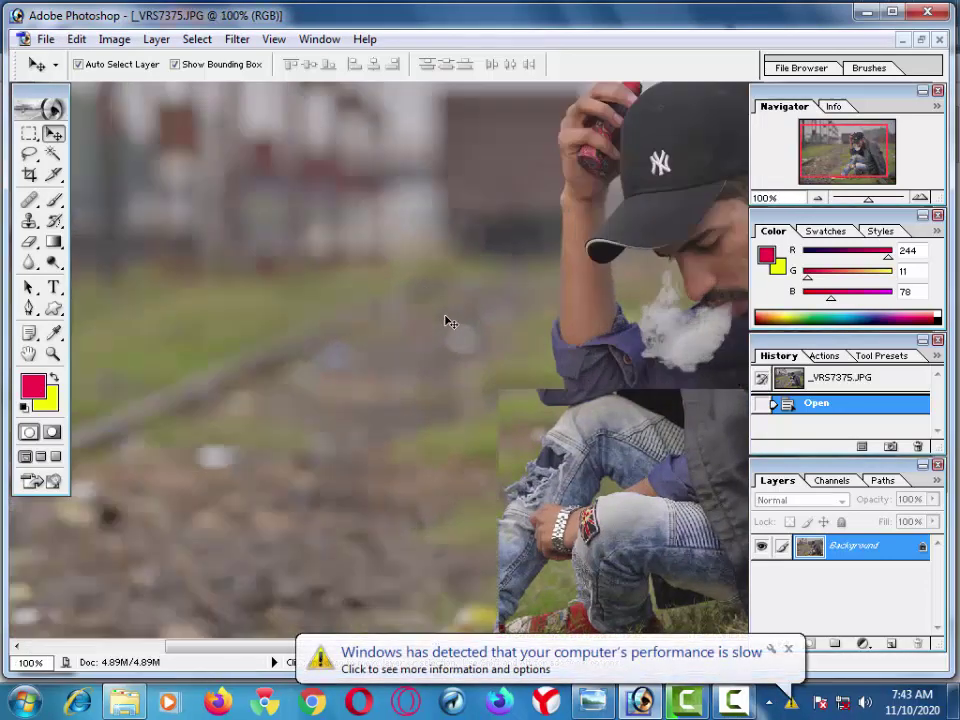
{"action": "mouse_move", "coordinate": [464, 342]}
{"action": "left_mouse_down"}
{"action": "mouse_move", "coordinate": [259, 311]}
{"action": "mouse_move", "coordinate": [172, 413]}
{"action": "left_mouse_up"}
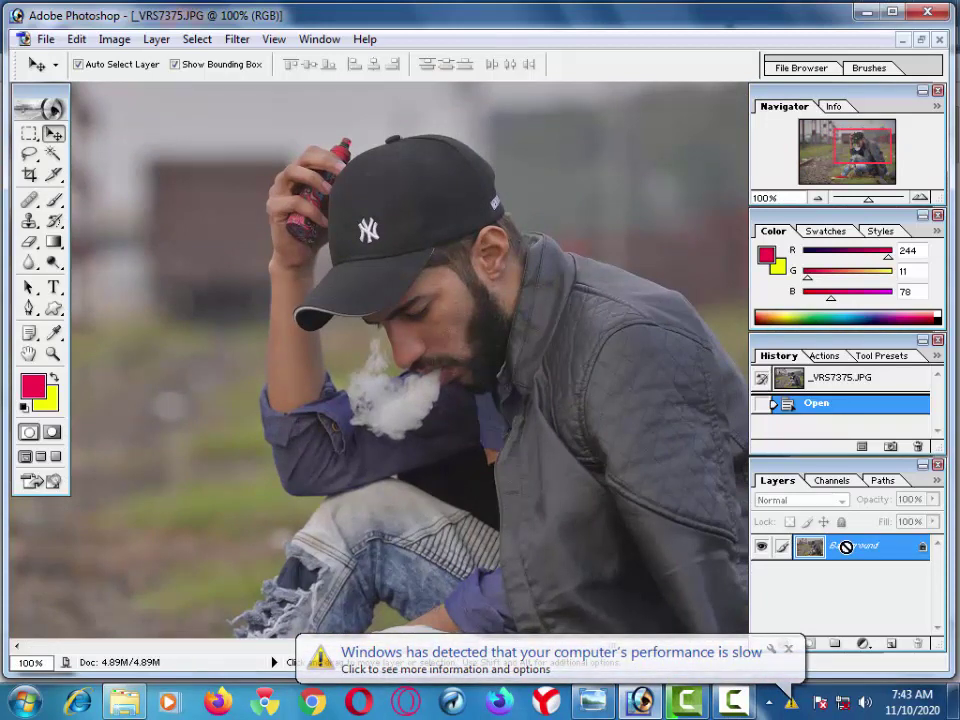
{"action": "key", "text": "ctrl+j"}
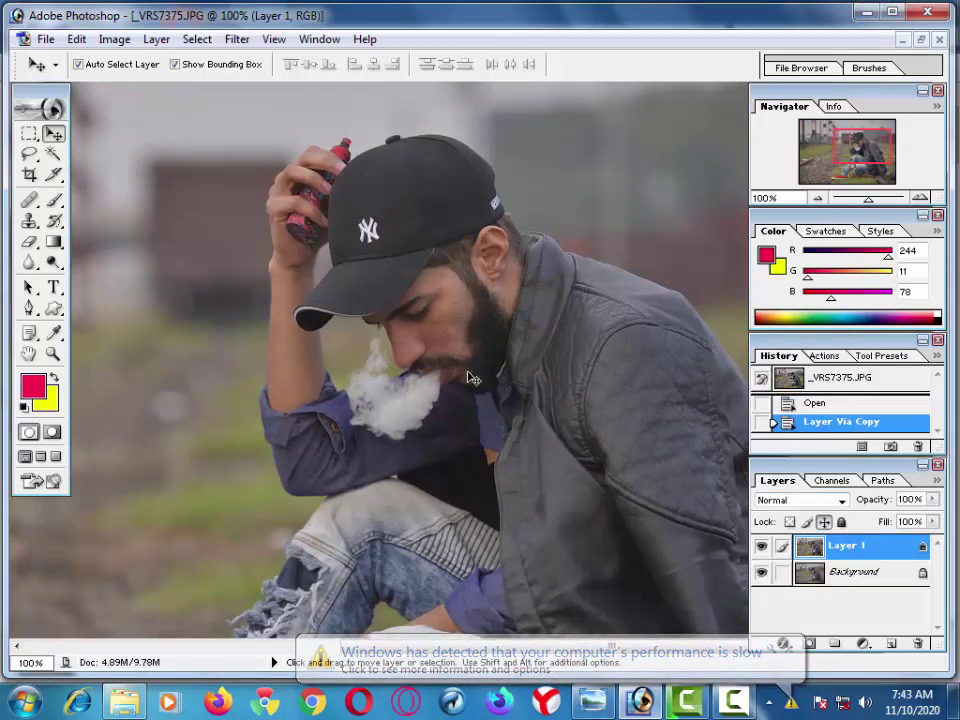
{"action": "key", "text": "ctrl+0"}
{"action": "key", "text": "ctrl+minus"}
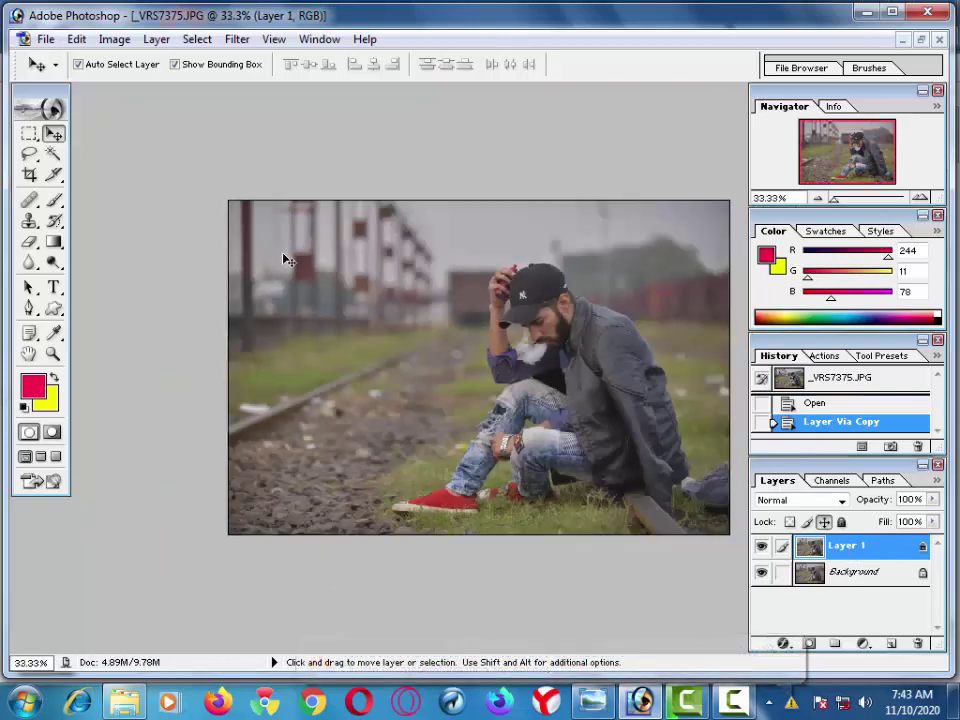
{"action": "key", "text": "ctrl+u"}
Raise the Yellows' saturation to +49 and lightness to +12 in Hue/Saturation
{"action": "left_click_drag", "start_coordinate": [703, 266], "coordinate": [608, 353]}
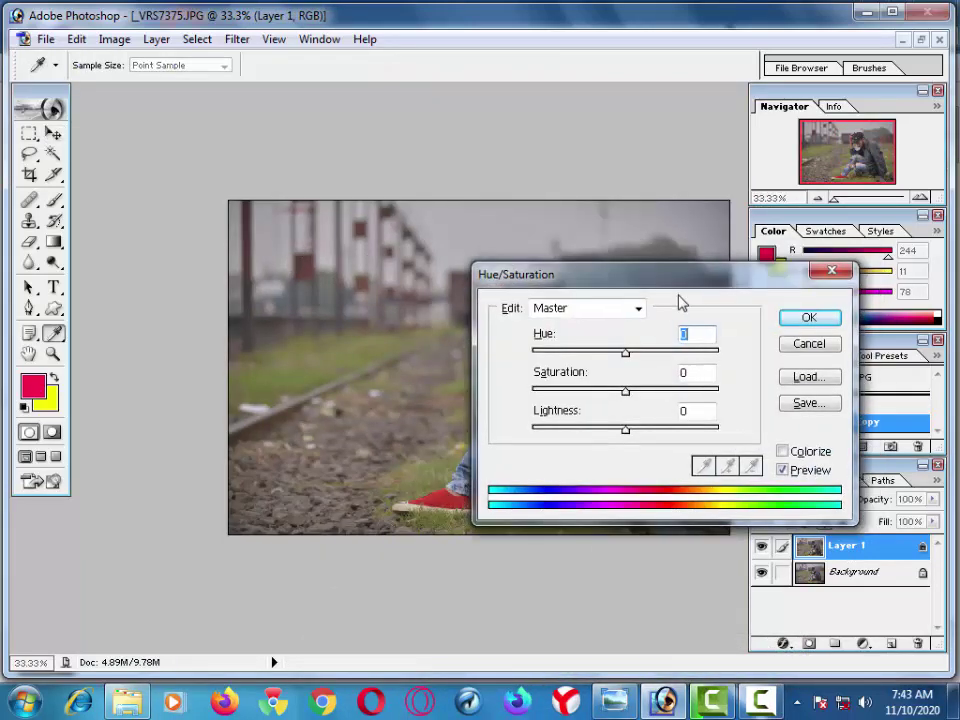
{"action": "left_click_drag", "start_coordinate": [676, 372], "coordinate": [833, 350]}
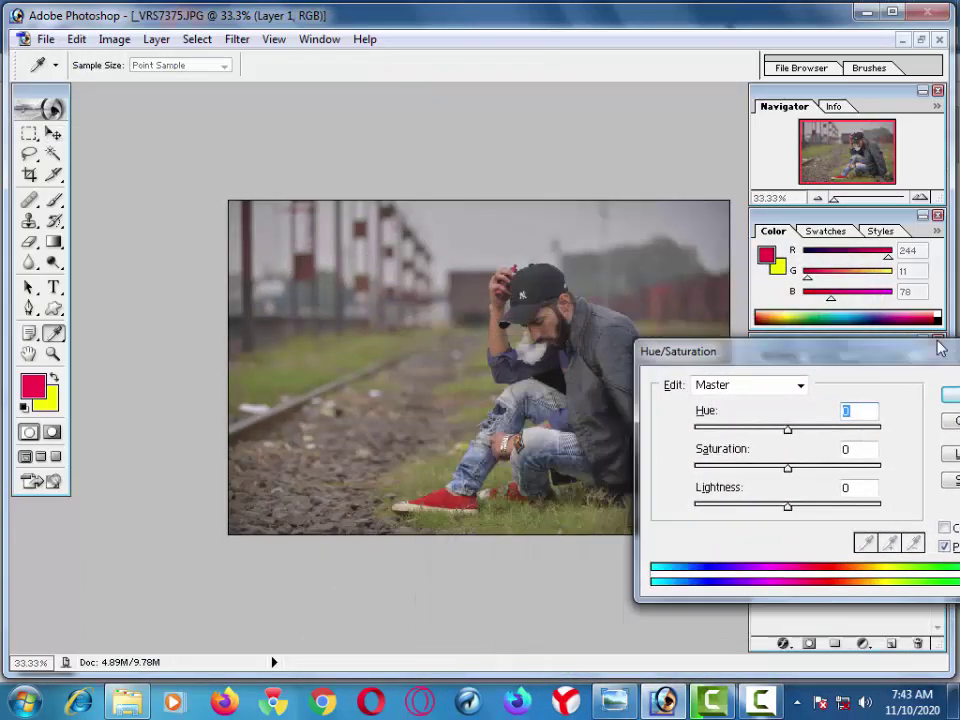
{"action": "left_click", "coordinate": [833, 351]}
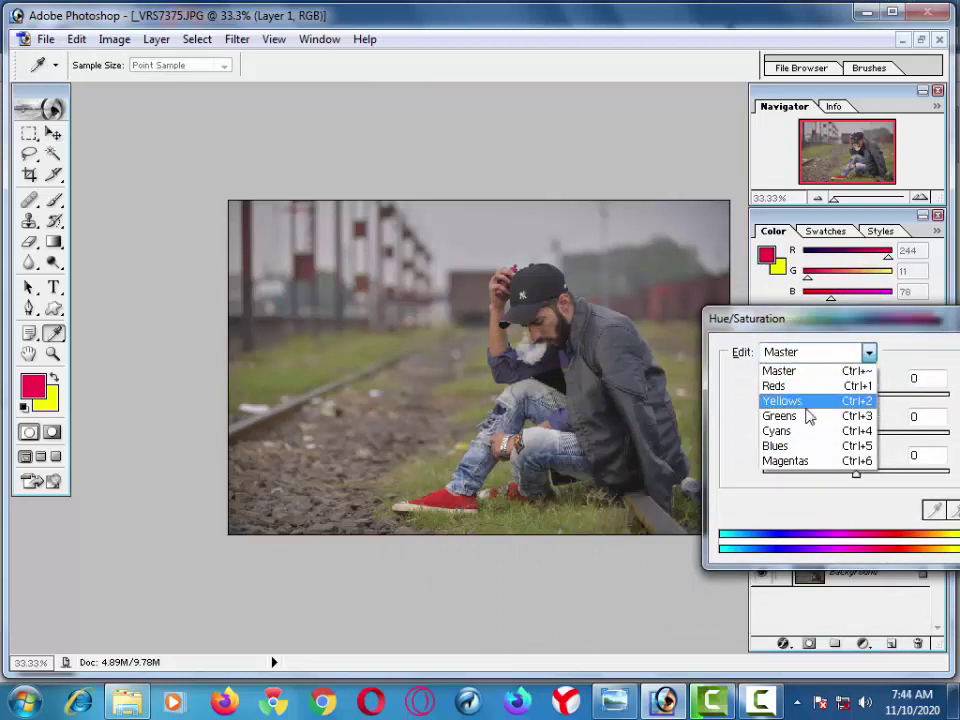
{"action": "left_click", "coordinate": [806, 404]}
{"action": "mouse_move", "coordinate": [851, 474]}
{"action": "left_mouse_down"}
{"action": "mouse_move", "coordinate": [906, 495]}
{"action": "mouse_move", "coordinate": [878, 497]}
{"action": "mouse_move", "coordinate": [868, 473]}
{"action": "mouse_move", "coordinate": [902, 440]}
{"action": "left_mouse_up"}
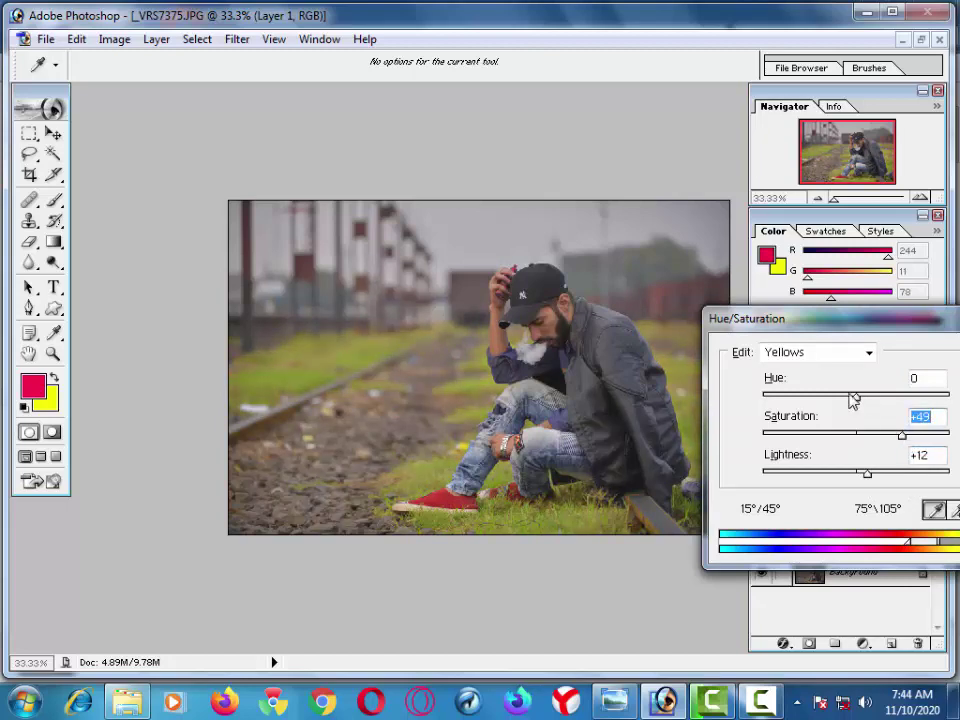
{"action": "mouse_move", "coordinate": [856, 396]}
{"action": "left_mouse_down"}
{"action": "mouse_move", "coordinate": [943, 401]}
{"action": "mouse_move", "coordinate": [862, 400]}
{"action": "left_mouse_up"}
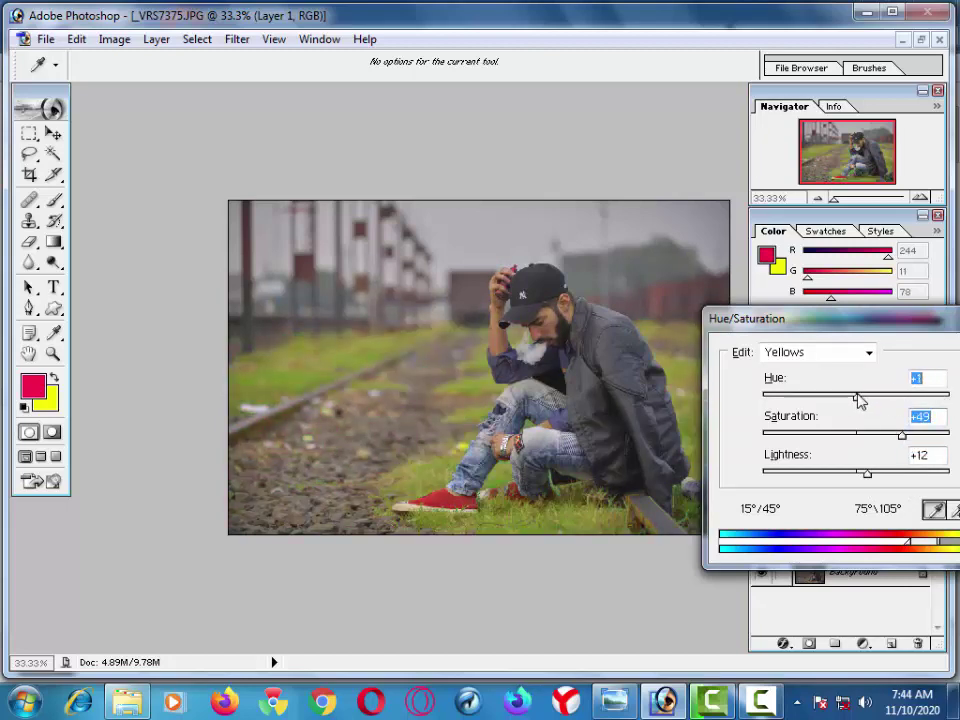
Shift the Greens' hue strongly and lower their saturation
{"action": "left_click", "coordinate": [846, 356]}
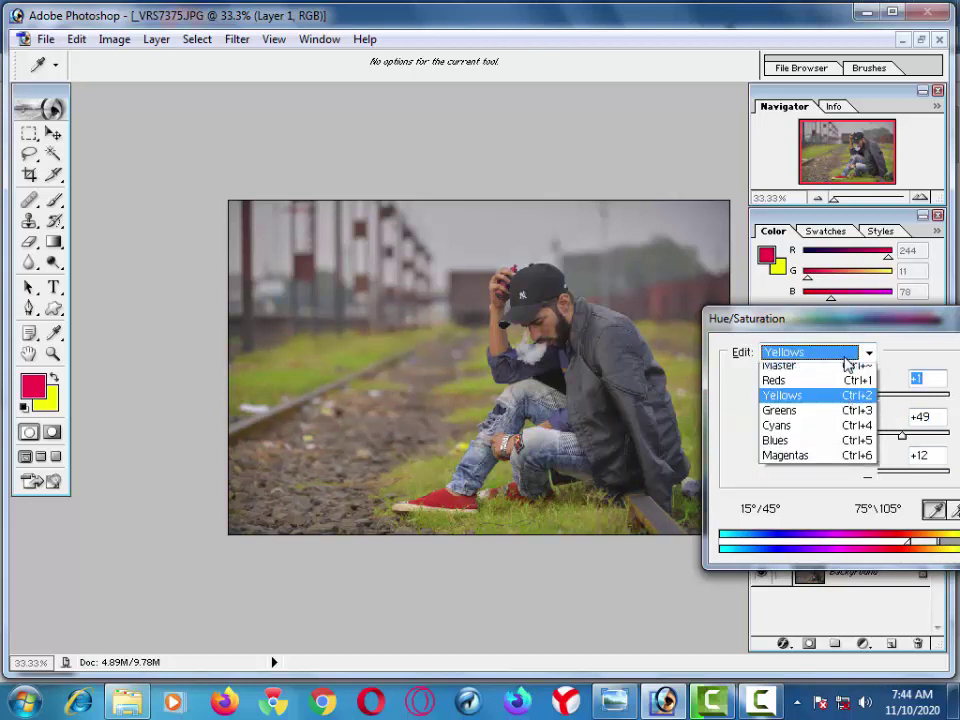
{"action": "left_click", "coordinate": [815, 424]}
{"action": "left_click", "coordinate": [861, 400]}
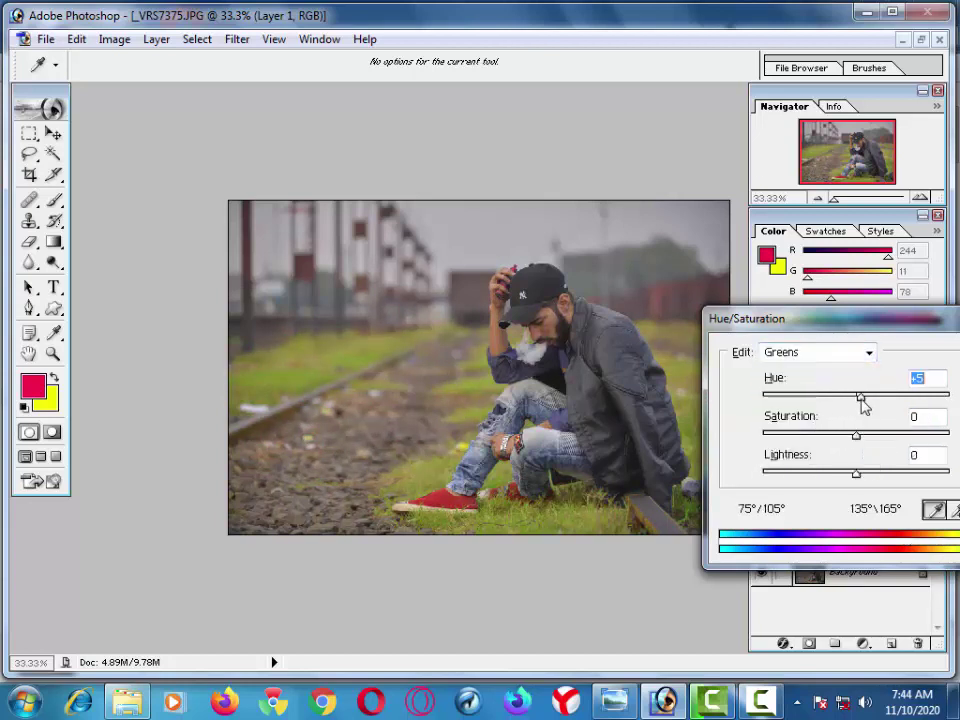
{"action": "left_click_drag", "start_coordinate": [881, 400], "coordinate": [950, 400]}
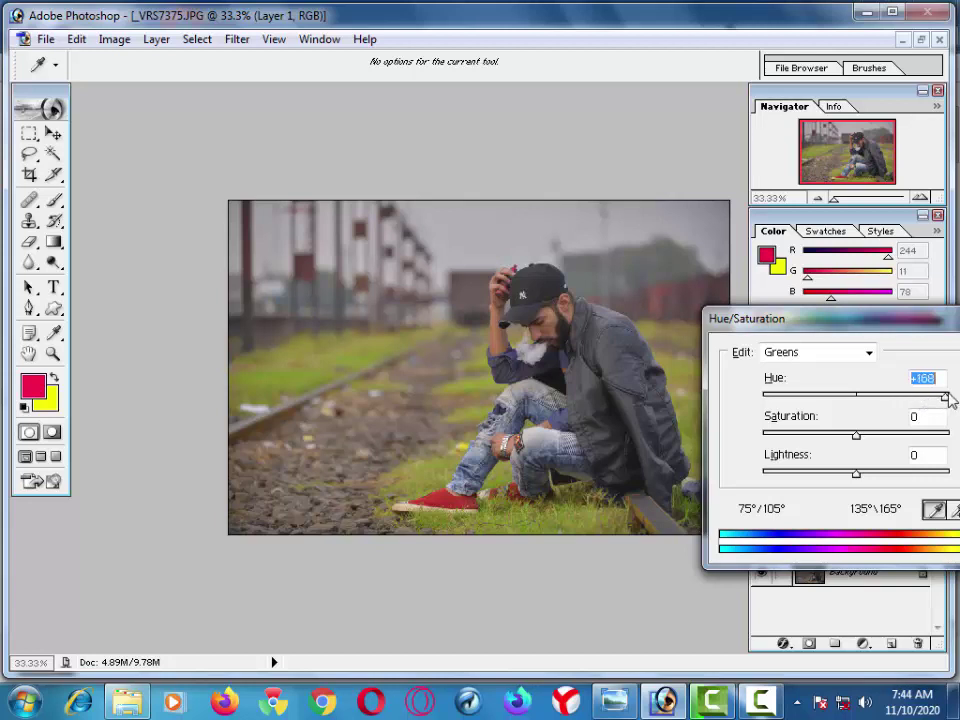
{"action": "mouse_move", "coordinate": [866, 443]}
{"action": "left_mouse_down"}
{"action": "mouse_move", "coordinate": [936, 440]}
{"action": "mouse_move", "coordinate": [823, 443]}
{"action": "mouse_move", "coordinate": [750, 486]}
{"action": "mouse_move", "coordinate": [873, 484]}
{"action": "left_mouse_up"}
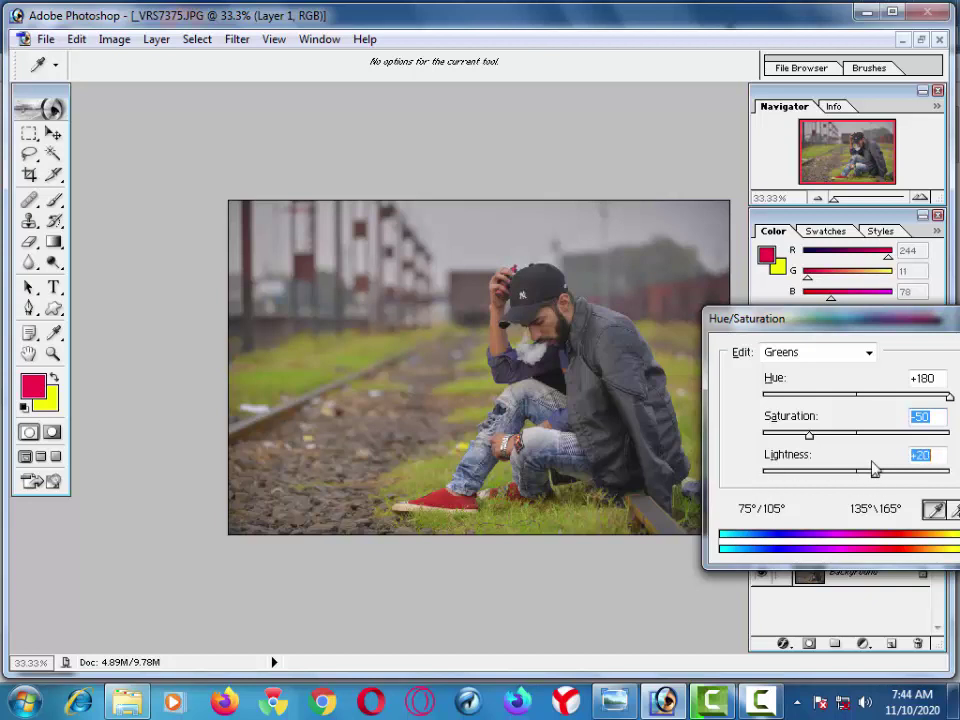
Fine-tune the Yellows' hue toward green and apply the adjustment
{"action": "left_click", "coordinate": [785, 356]}
{"action": "left_click", "coordinate": [800, 399]}
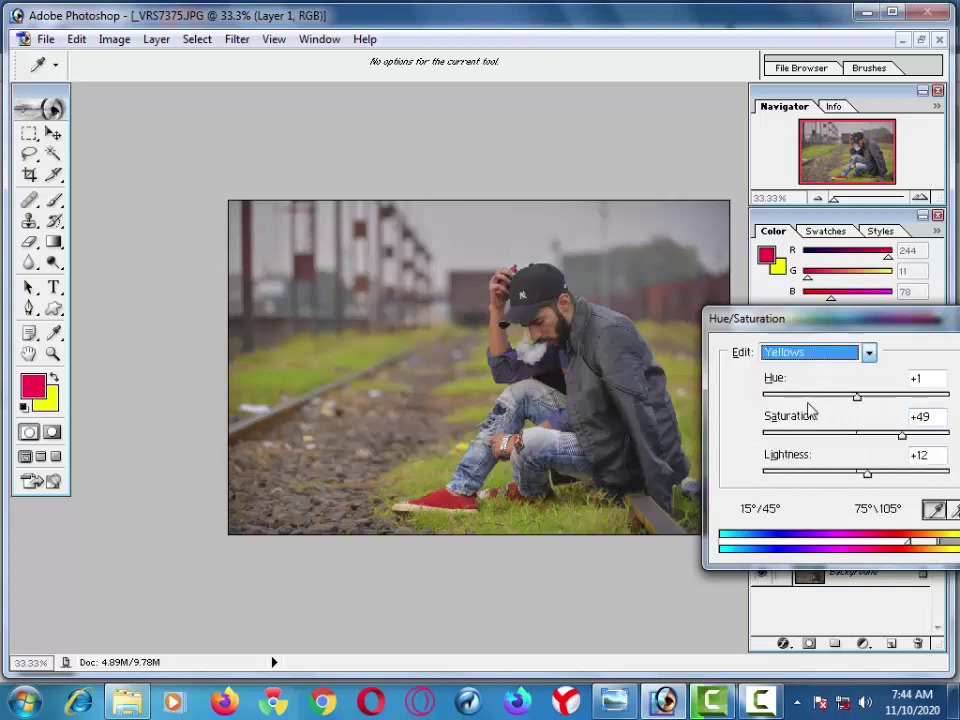
{"action": "left_click_drag", "start_coordinate": [857, 397], "coordinate": [896, 398]}
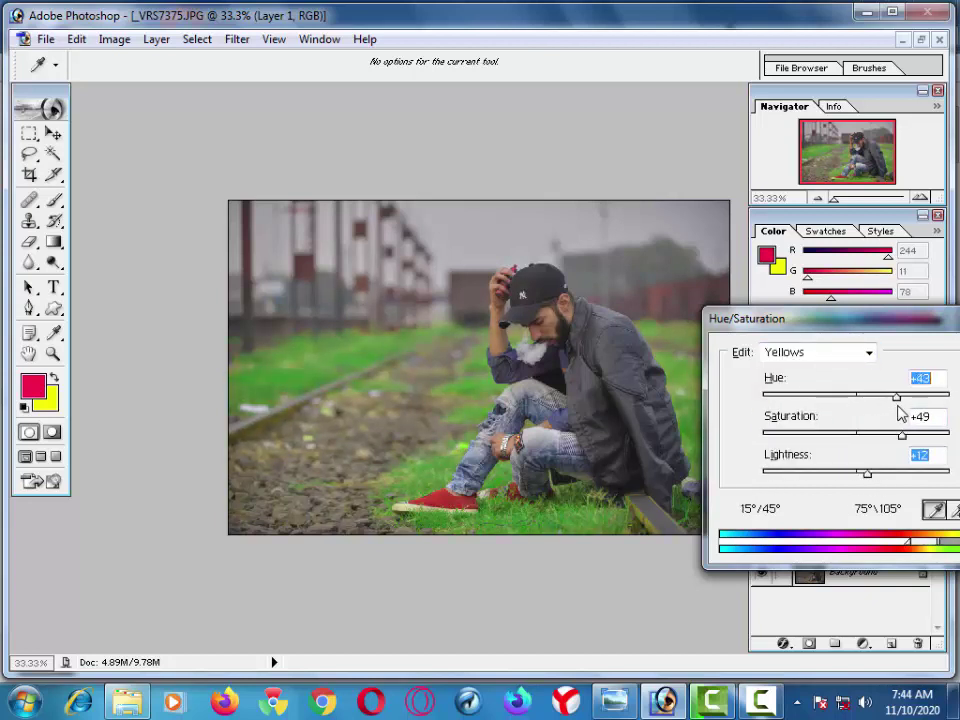
{"action": "left_click_drag", "start_coordinate": [880, 400], "coordinate": [866, 398]}
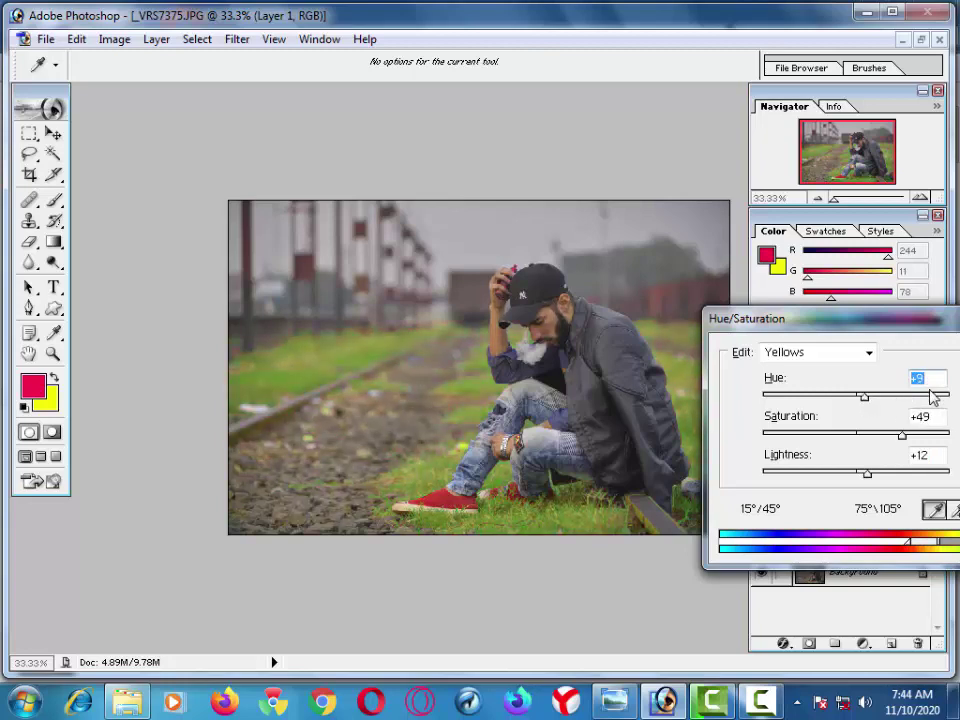
{"action": "key", "text": "Return"}
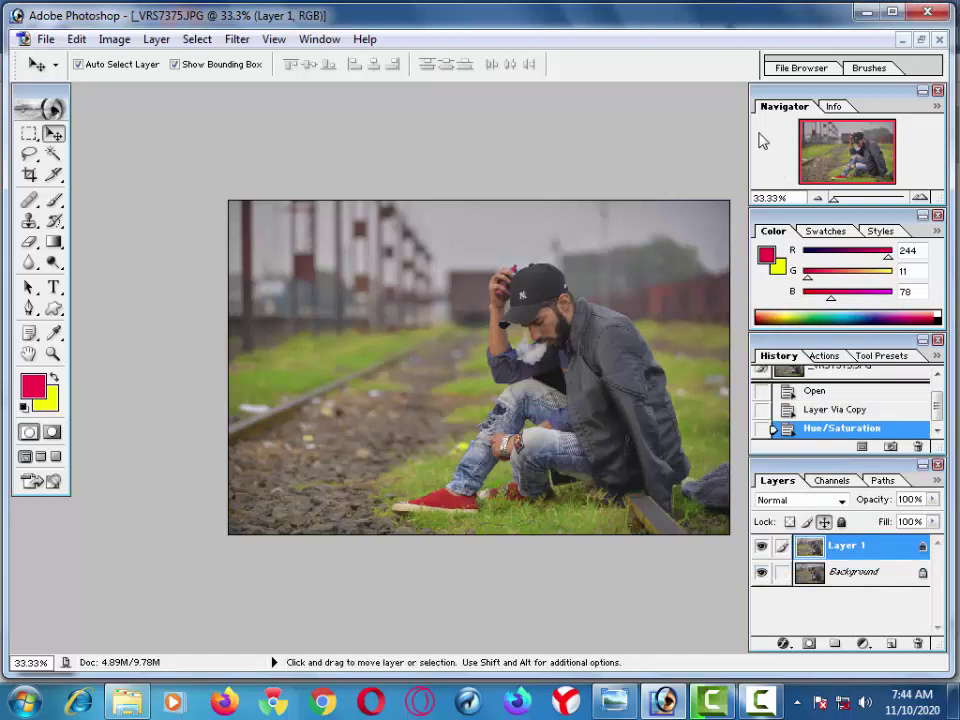
Zoom in on the arm and set up the Eraser with a 35 px brush
{"action": "key", "text": "ctrl+plus"}
{"action": "key", "text": "ctrl+plus"}
{"action": "key", "text": "ctrl+plus"}
{"action": "key", "text": "ctrl+plus"}
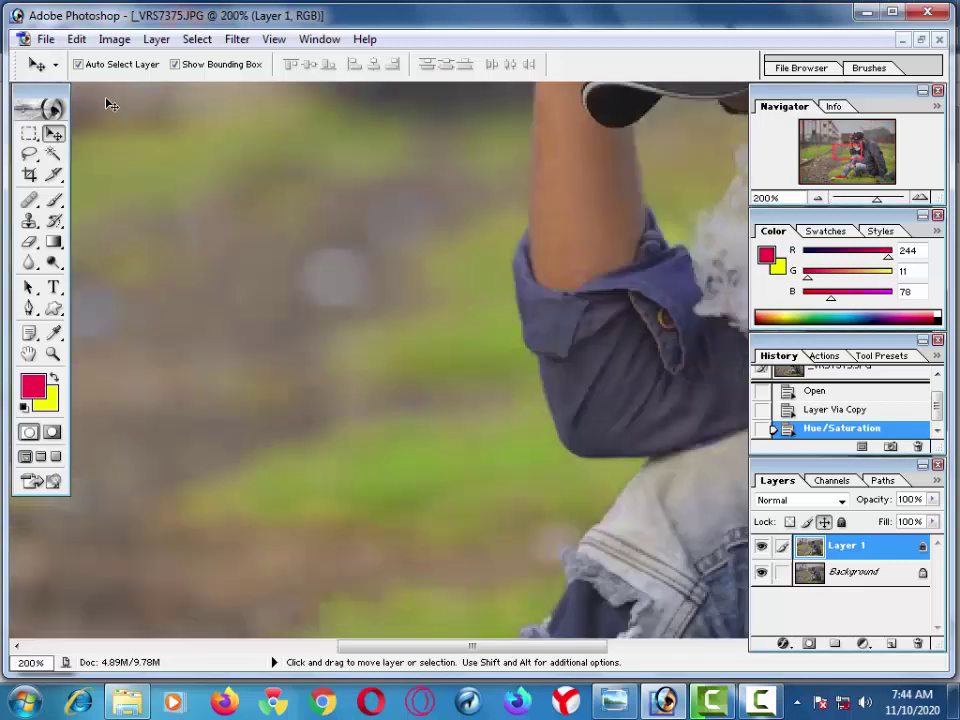
{"action": "left_click", "coordinate": [27, 242]}
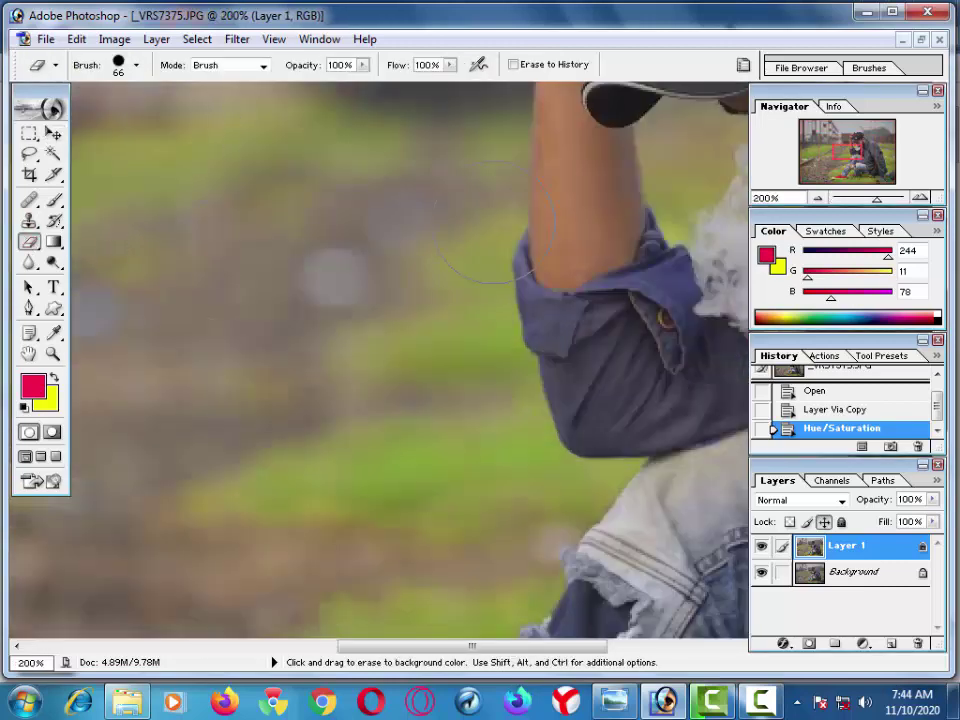
{"action": "right_click", "coordinate": [578, 195]}
{"action": "mouse_move", "coordinate": [658, 228]}
{"action": "left_mouse_down"}
{"action": "mouse_move", "coordinate": [621, 229]}
{"action": "mouse_move", "coordinate": [640, 244]}
{"action": "left_mouse_up"}
{"action": "key", "text": "Return"}
{"action": "left_click", "coordinate": [591, 209]}
{"action": "right_click", "coordinate": [591, 207]}
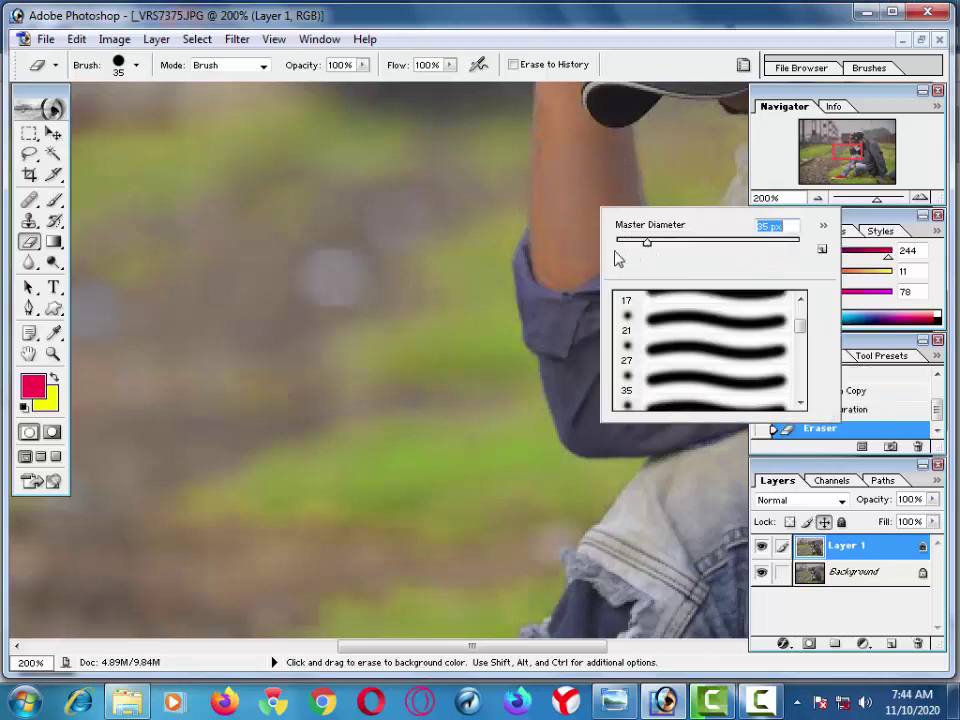
{"action": "key", "text": "Return"}
Erase Layer 1 over the forearm and raised hand to restore the original skin colour
{"action": "left_click", "coordinate": [587, 282]}
{"action": "left_click_drag", "start_coordinate": [575, 205], "coordinate": [600, 330]}
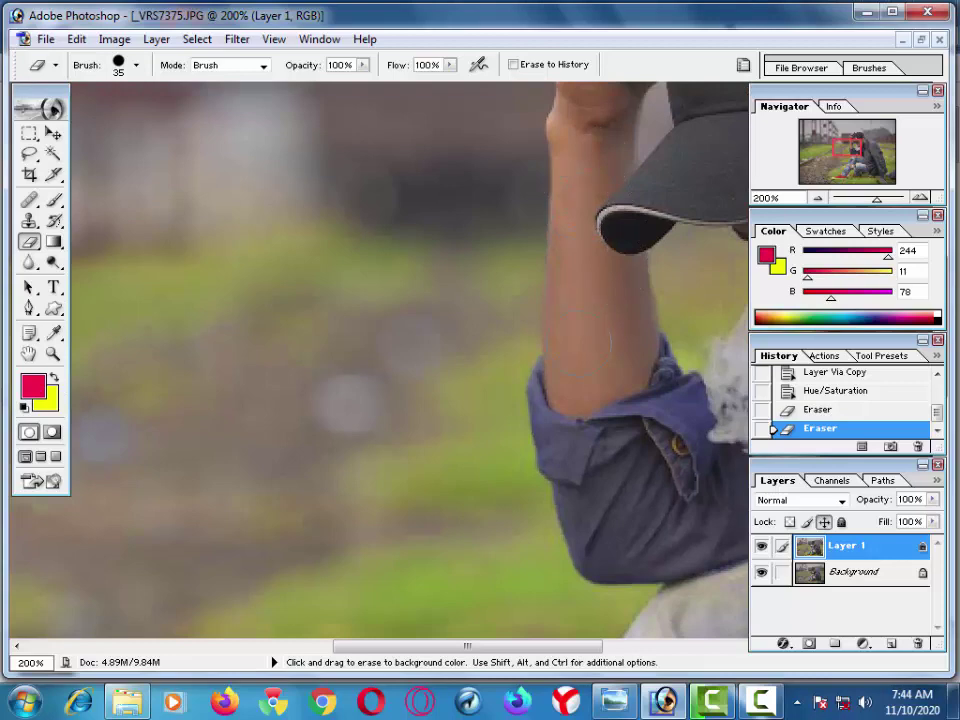
{"action": "left_click", "coordinate": [610, 342]}
{"action": "left_click_drag", "start_coordinate": [575, 166], "coordinate": [561, 246]}
{"action": "left_click", "coordinate": [561, 246]}
{"action": "left_click_drag", "start_coordinate": [581, 125], "coordinate": [553, 221]}
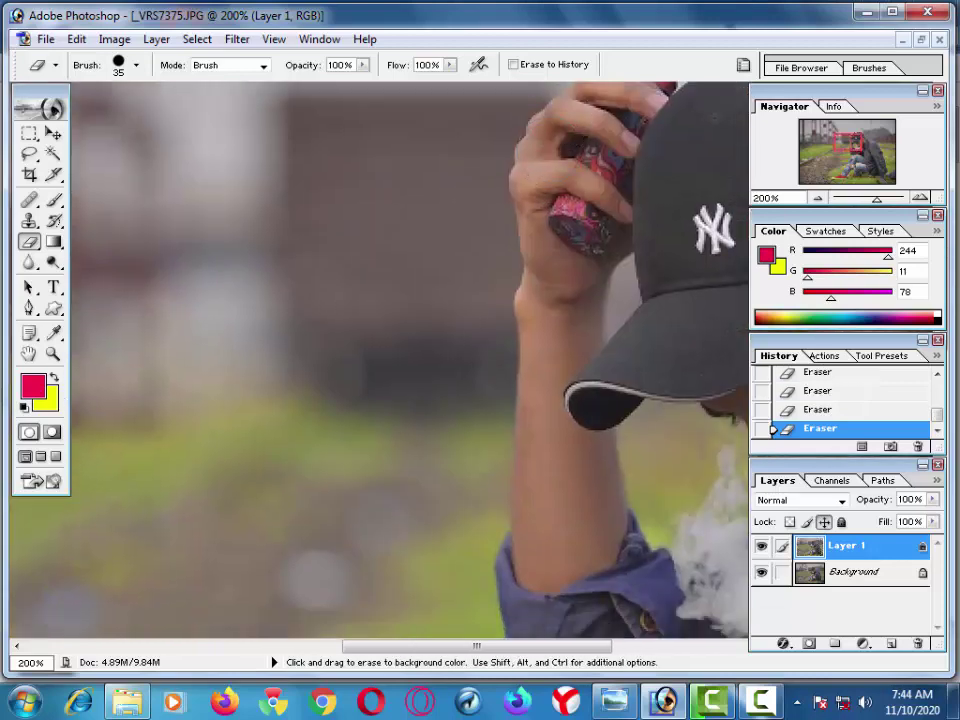
{"action": "left_click_drag", "start_coordinate": [566, 170], "coordinate": [553, 210]}
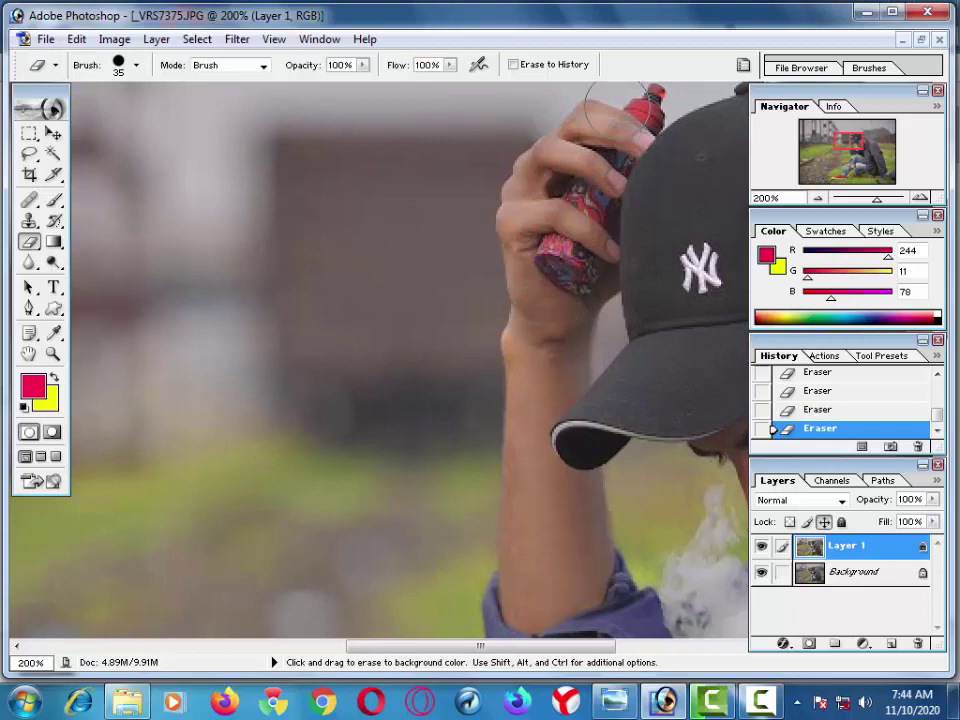
{"action": "mouse_move", "coordinate": [560, 240]}
{"action": "left_mouse_down"}
{"action": "mouse_move", "coordinate": [471, 270]}
{"action": "mouse_move", "coordinate": [321, 171]}
{"action": "left_mouse_up"}
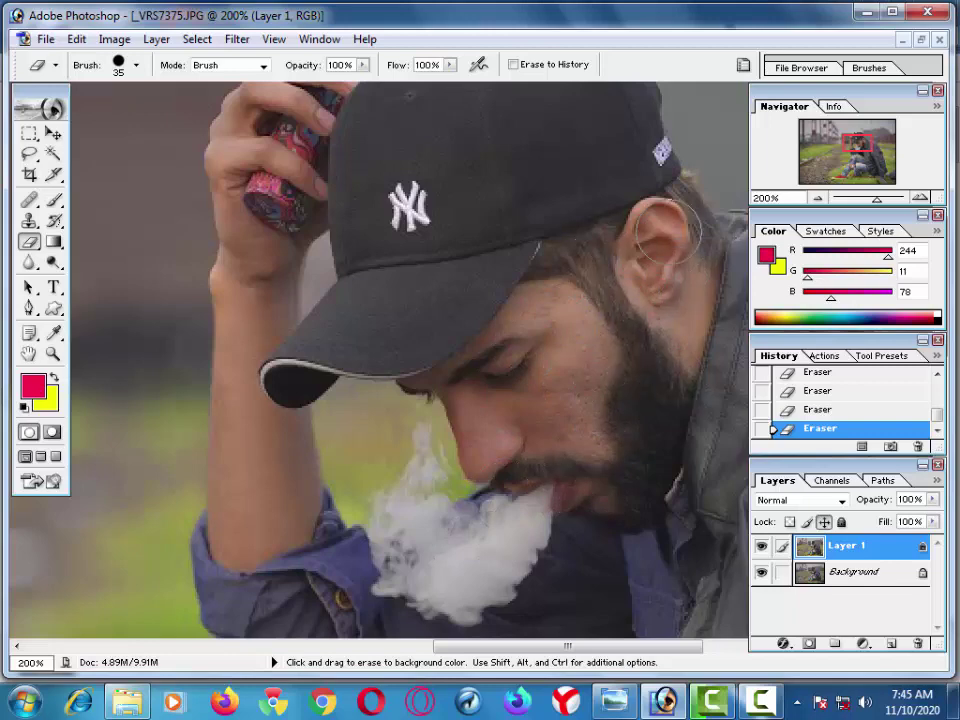
Pan over the jacket, jeans and red shoe, then zoom out to the whole photo
{"action": "key", "text": "space"}
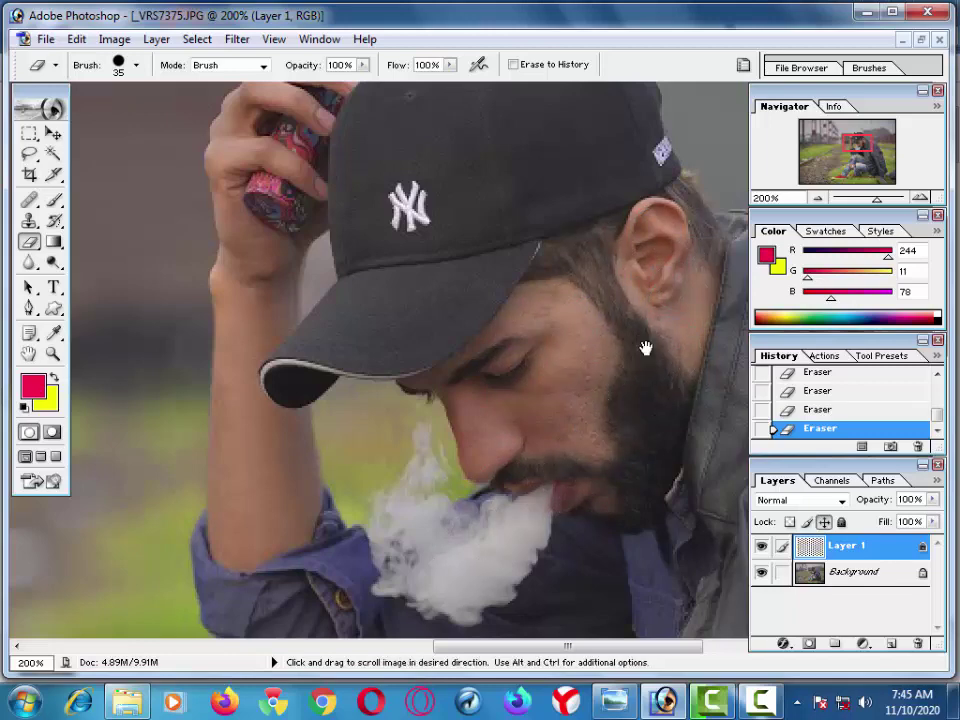
{"action": "left_click_drag", "start_coordinate": [645, 348], "coordinate": [474, 298]}
{"action": "mouse_move", "coordinate": [531, 516]}
{"action": "left_mouse_down"}
{"action": "mouse_move", "coordinate": [456, 523]}
{"action": "mouse_move", "coordinate": [453, 502]}
{"action": "mouse_move", "coordinate": [557, 418]}
{"action": "mouse_move", "coordinate": [620, 440]}
{"action": "left_mouse_up"}
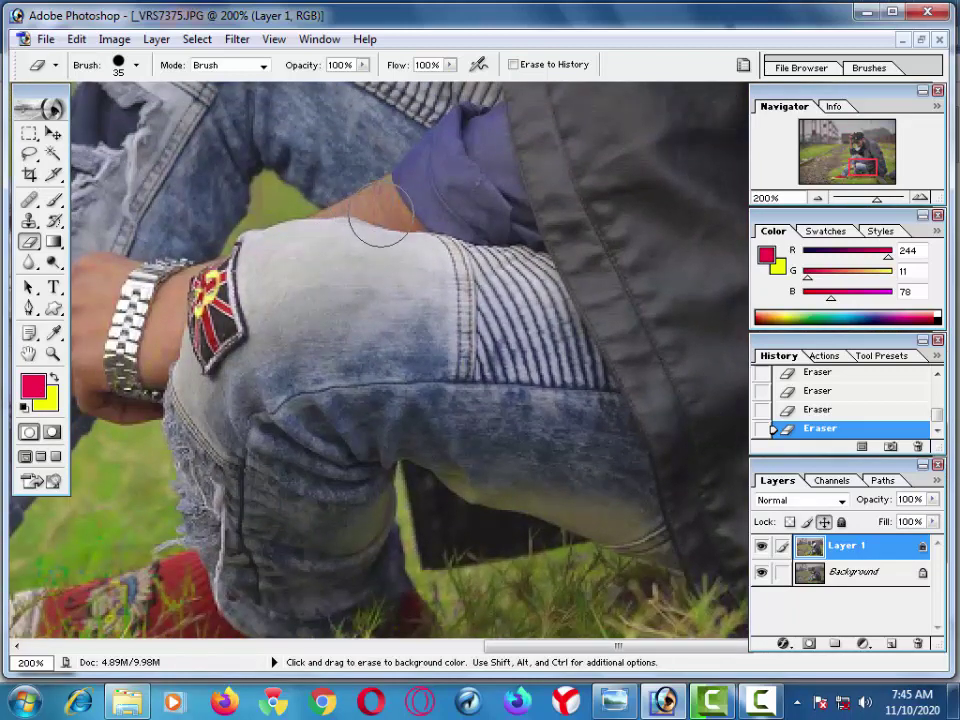
{"action": "left_click_drag", "start_coordinate": [380, 218], "coordinate": [590, 228]}
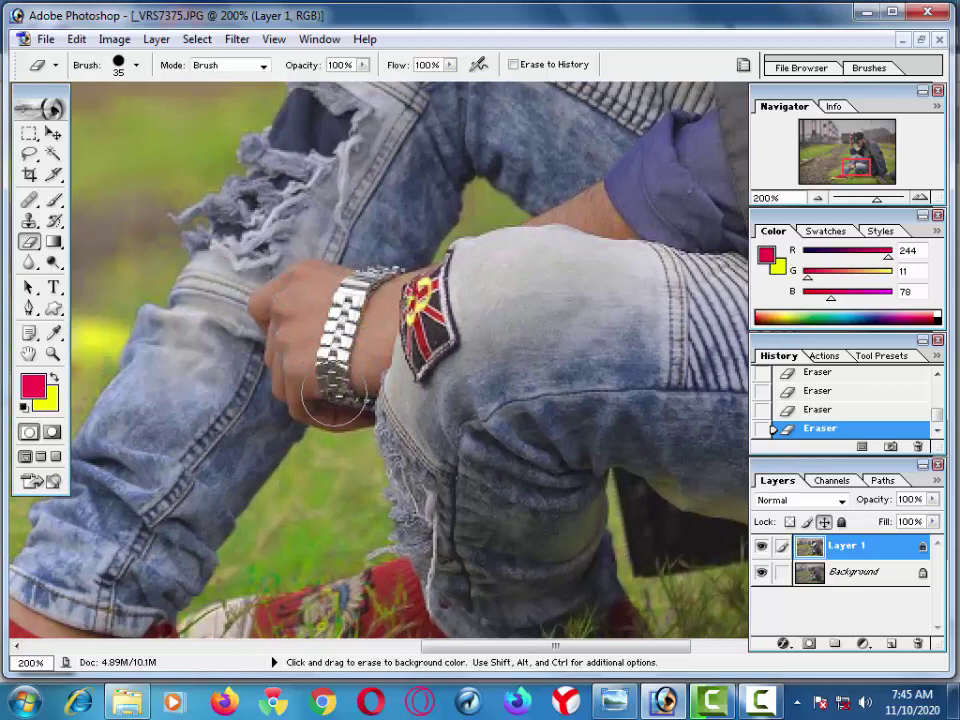
{"action": "left_click_drag", "start_coordinate": [350, 348], "coordinate": [530, 248]}
{"action": "left_click_drag", "start_coordinate": [189, 529], "coordinate": [360, 369]}
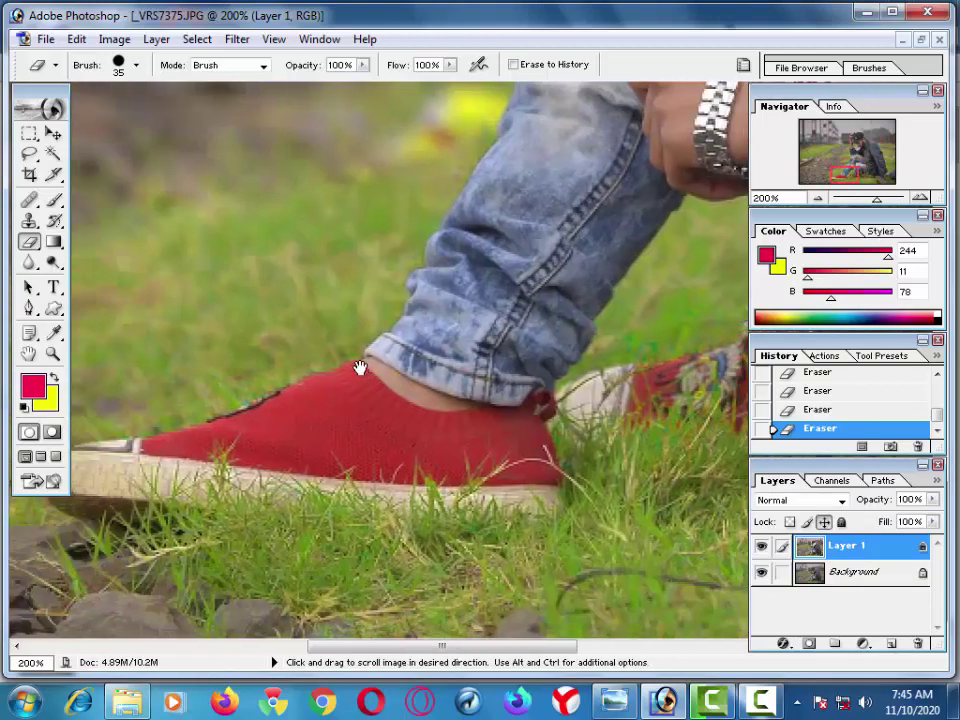
{"action": "key", "text": "ctrl"}
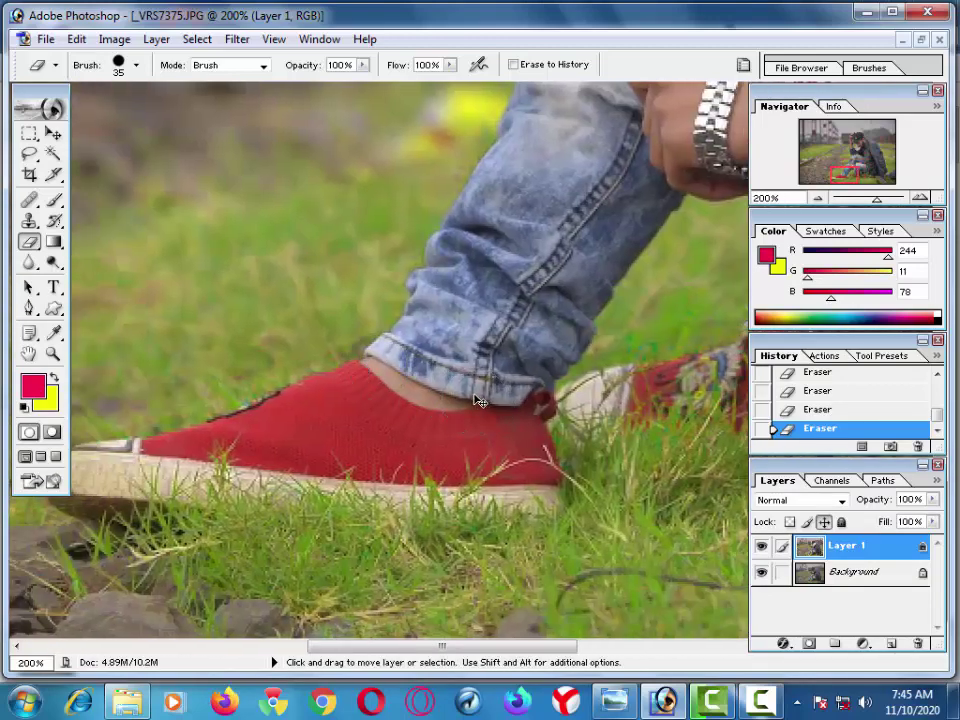
{"action": "key", "text": "ctrl+minus"}
{"action": "key", "text": "ctrl+minus"}
{"action": "key", "text": "ctrl+minus"}
{"action": "key", "text": "ctrl+minus"}
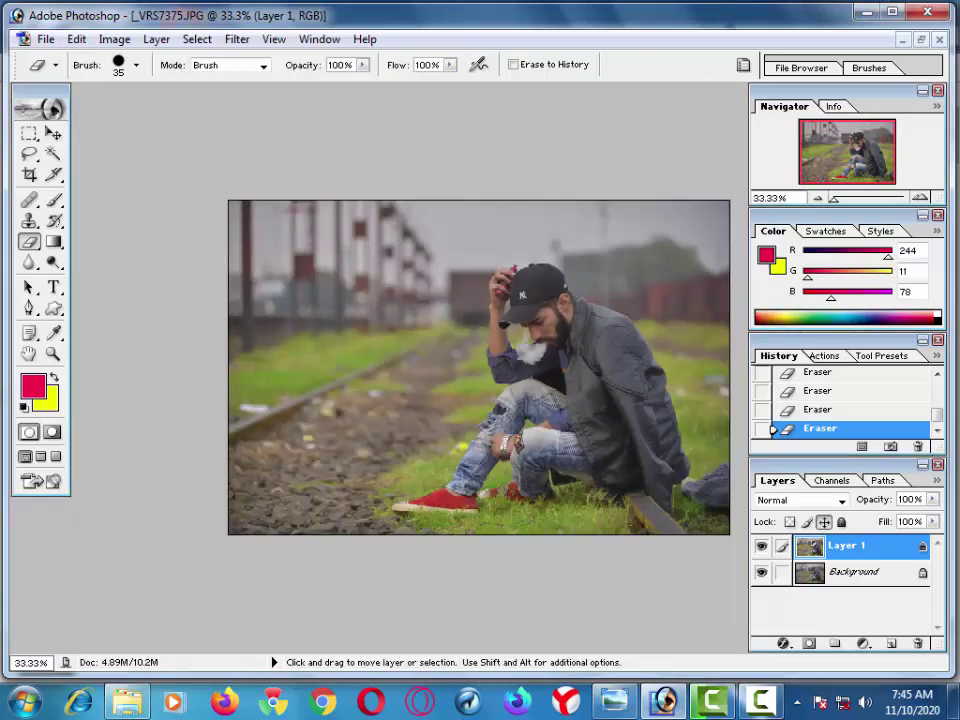
Merge down, duplicate to a new Layer 1, and set Yellows saturation +19, lightness -18
{"action": "key", "text": "ctrl+e"}
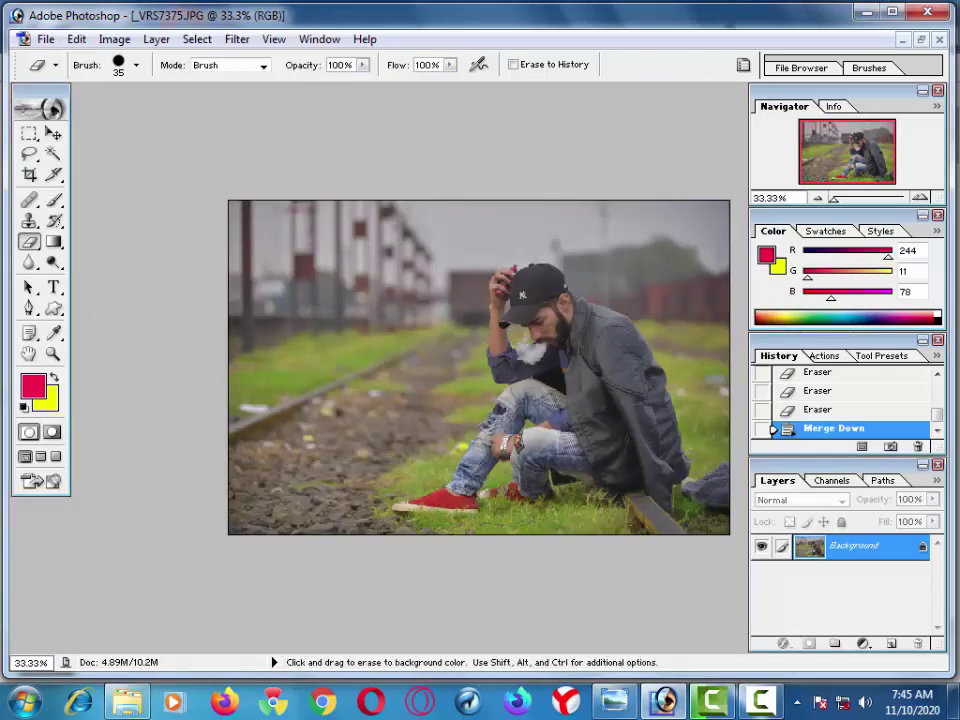
{"action": "key", "text": "ctrl+j"}
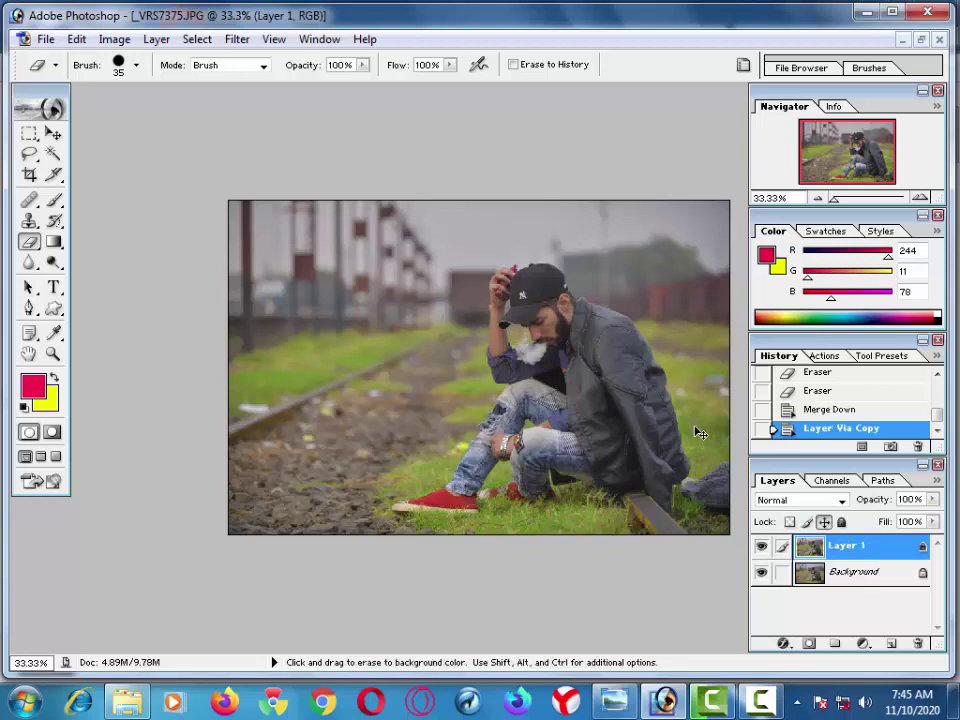
{"action": "key", "text": "ctrl+u"}
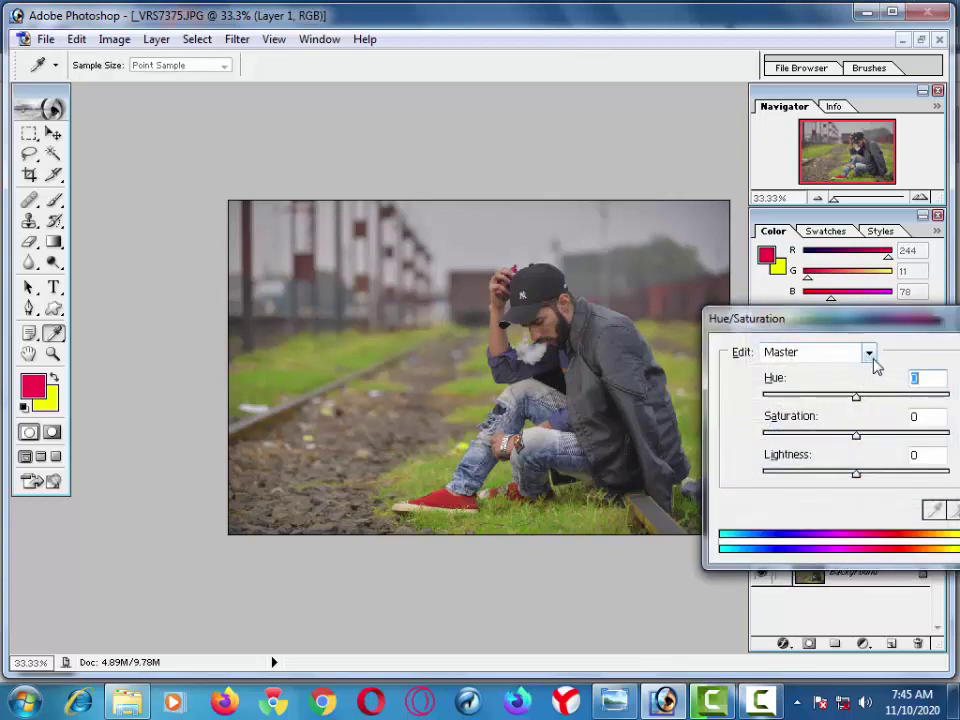
{"action": "left_click_drag", "start_coordinate": [868, 331], "coordinate": [729, 240]}
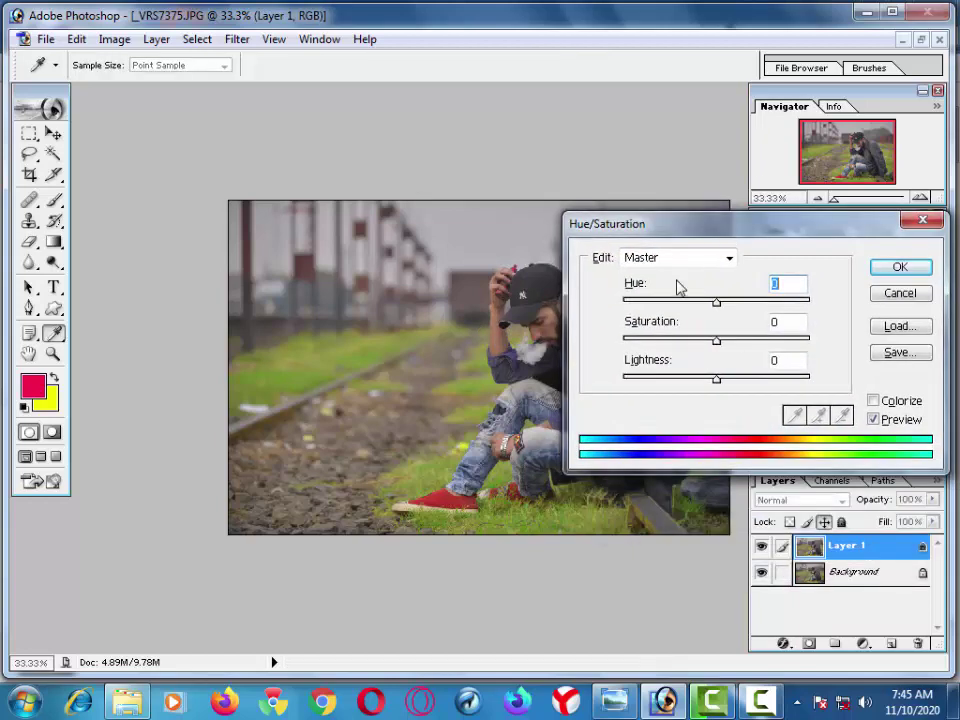
{"action": "left_click", "coordinate": [671, 259]}
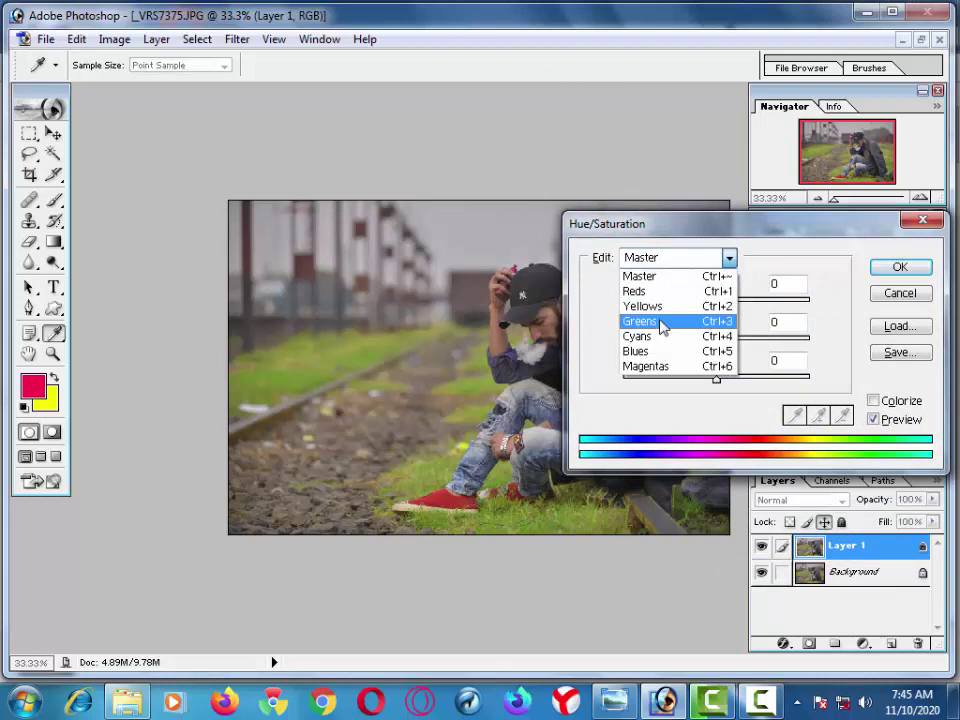
{"action": "left_click", "coordinate": [655, 306]}
{"action": "mouse_move", "coordinate": [716, 337]}
{"action": "left_mouse_down"}
{"action": "mouse_move", "coordinate": [771, 341]}
{"action": "mouse_move", "coordinate": [740, 345]}
{"action": "left_mouse_up"}
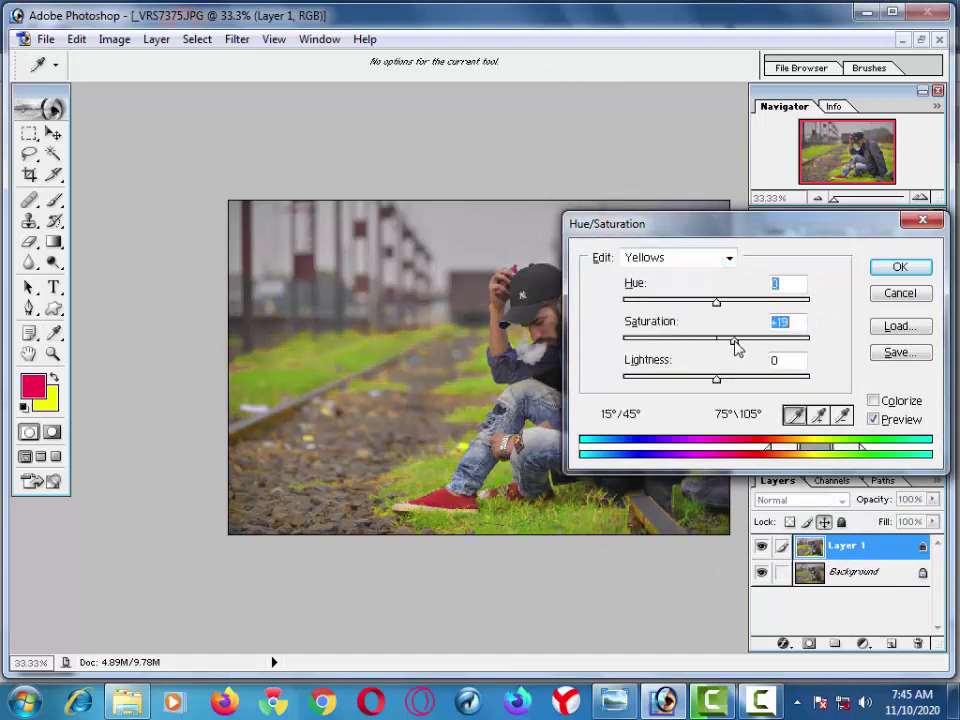
{"action": "mouse_move", "coordinate": [723, 385]}
{"action": "left_mouse_down"}
{"action": "mouse_move", "coordinate": [753, 384]}
{"action": "mouse_move", "coordinate": [669, 381]}
{"action": "mouse_move", "coordinate": [700, 381]}
{"action": "left_mouse_up"}
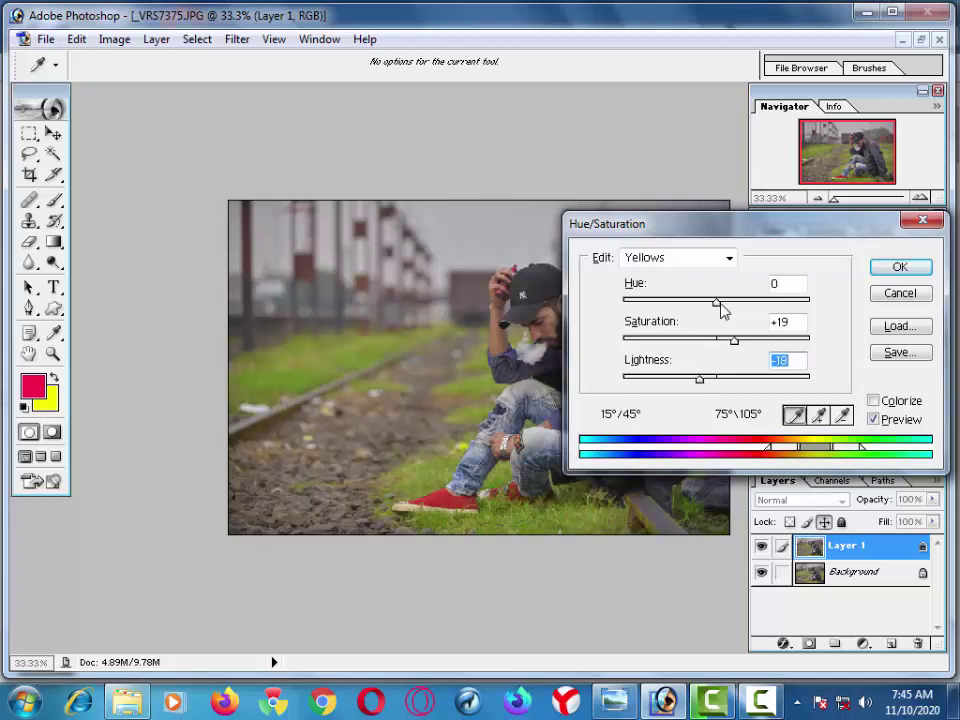
{"action": "key", "text": "Return"}
Select the Eraser and zoom in on the man's raised arm and face
{"action": "key", "text": "e"}
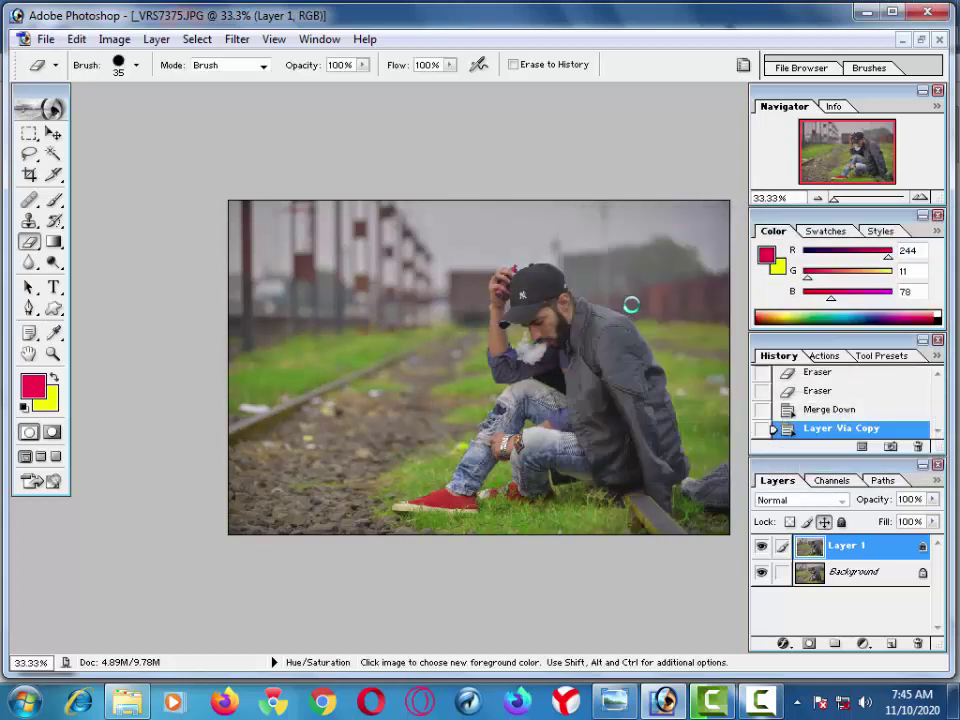
{"action": "key", "text": "v"}
{"action": "key", "text": "e"}
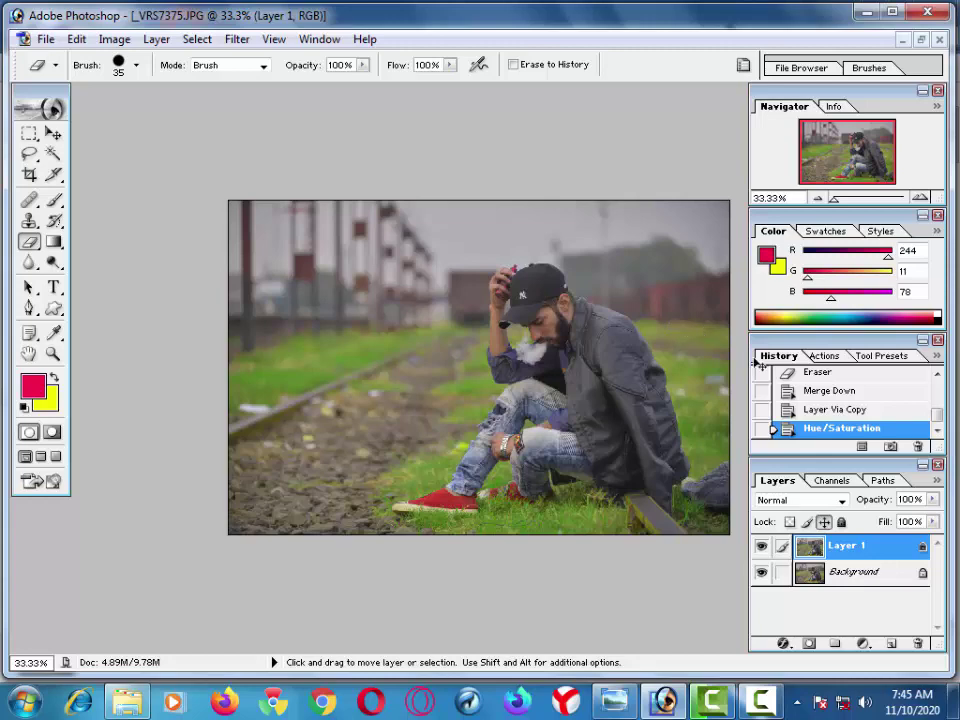
{"action": "scroll", "coordinate": [480, 330], "scroll_direction": "up", "scroll_amount": 1}
{"action": "scroll", "coordinate": [495, 322], "scroll_direction": "up", "scroll_amount": 2}
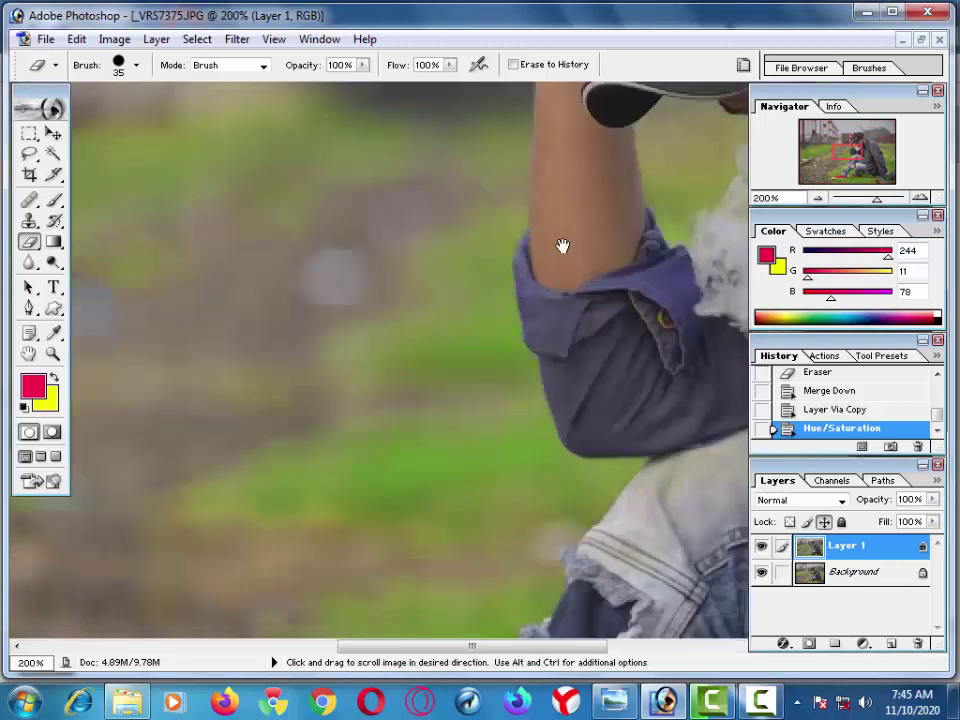
{"action": "left_click_drag", "start_coordinate": [561, 246], "coordinate": [495, 415]}
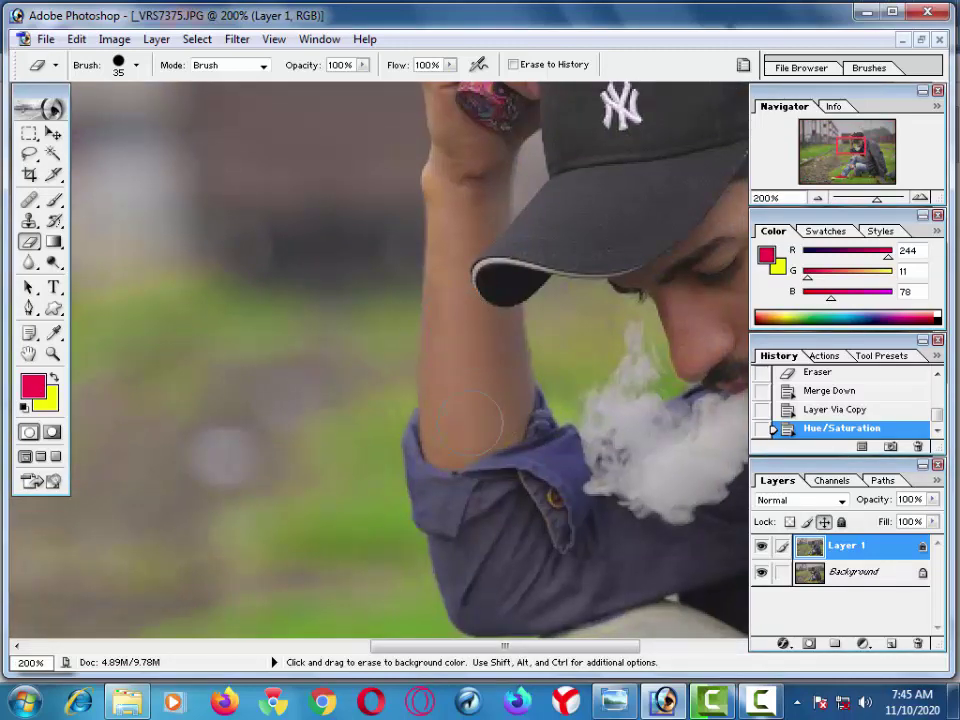
Erase Layer 1 over the raised arm, forearm, hand and fingers
{"action": "left_click_drag", "start_coordinate": [380, 320], "coordinate": [375, 240]}
{"action": "left_click_drag", "start_coordinate": [465, 381], "coordinate": [442, 426]}
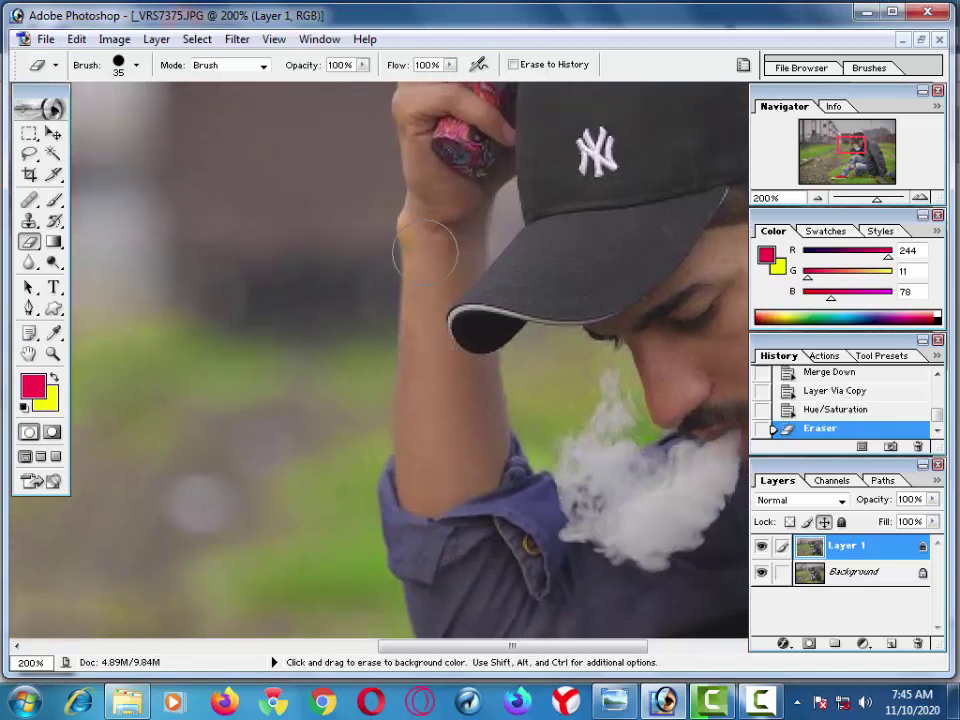
{"action": "left_click_drag", "start_coordinate": [467, 150], "coordinate": [470, 162]}
{"action": "left_click_drag", "start_coordinate": [467, 221], "coordinate": [461, 279]}
{"action": "left_click_drag", "start_coordinate": [453, 195], "coordinate": [435, 340]}
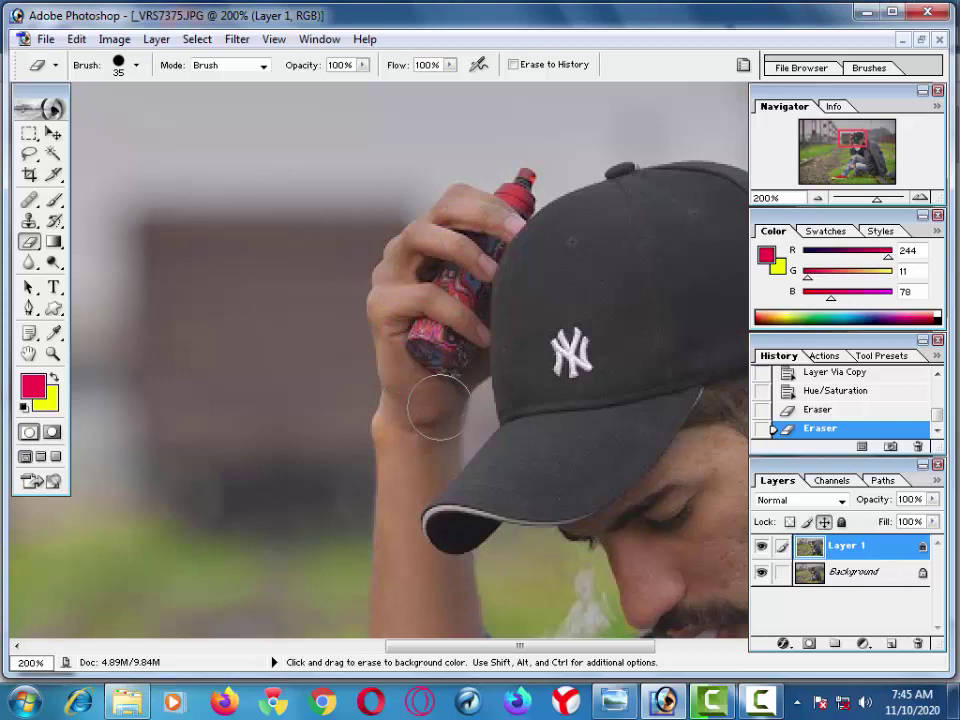
{"action": "left_click_drag", "start_coordinate": [330, 370], "coordinate": [305, 305]}
{"action": "left_click_drag", "start_coordinate": [407, 456], "coordinate": [395, 276]}
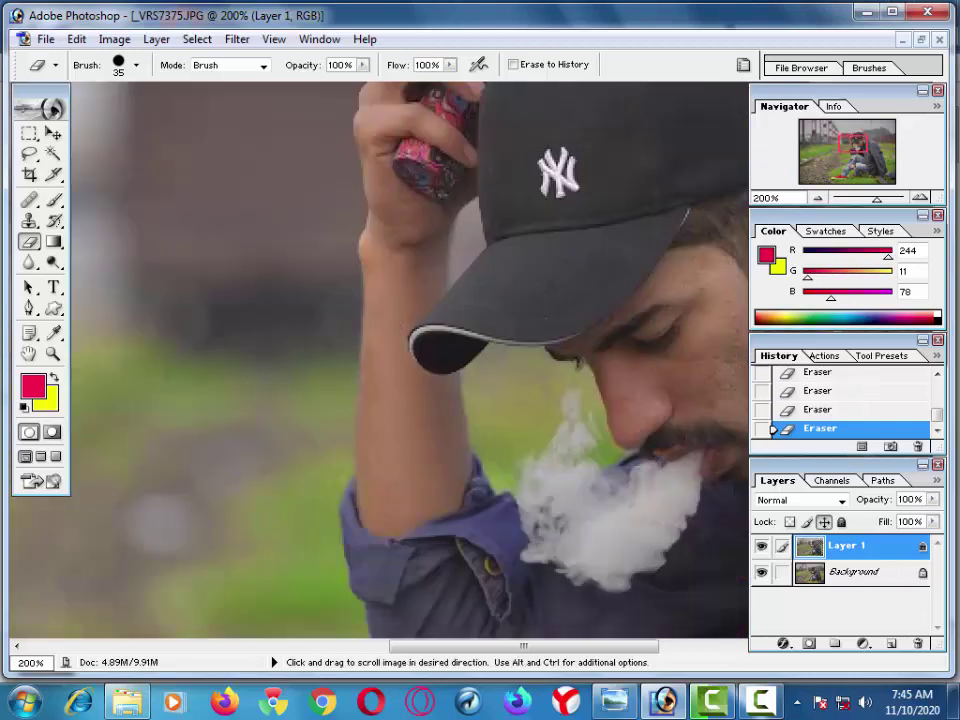
{"action": "left_click_drag", "start_coordinate": [504, 406], "coordinate": [358, 349]}
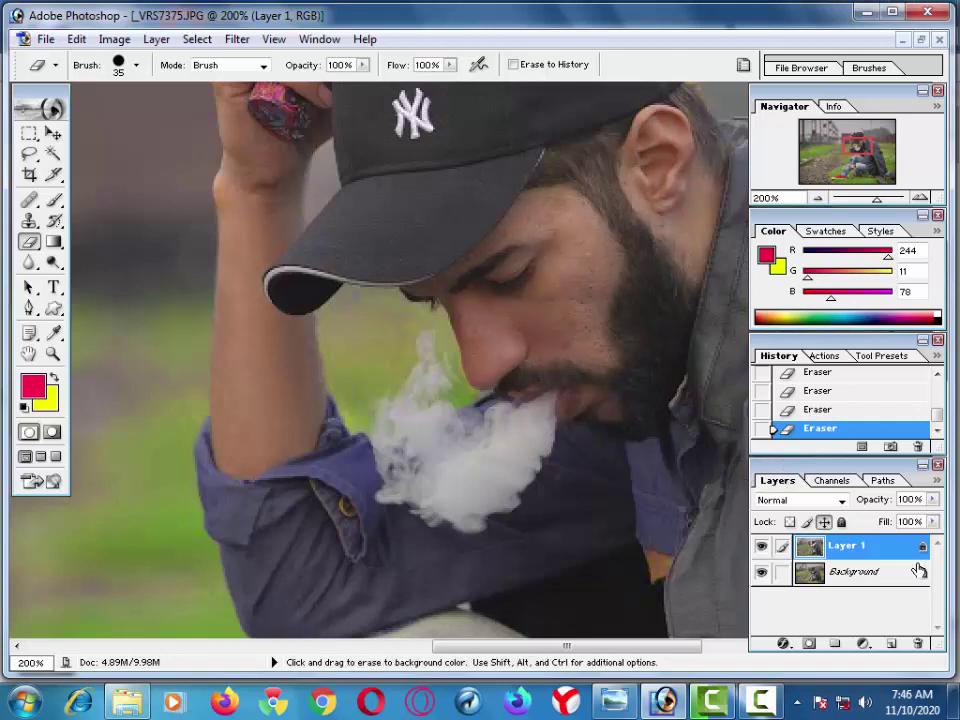
Show rulers, merge layers into Background, duplicate it, and zoom in on the cheek and nose
{"action": "key", "text": "ctrl+r"}
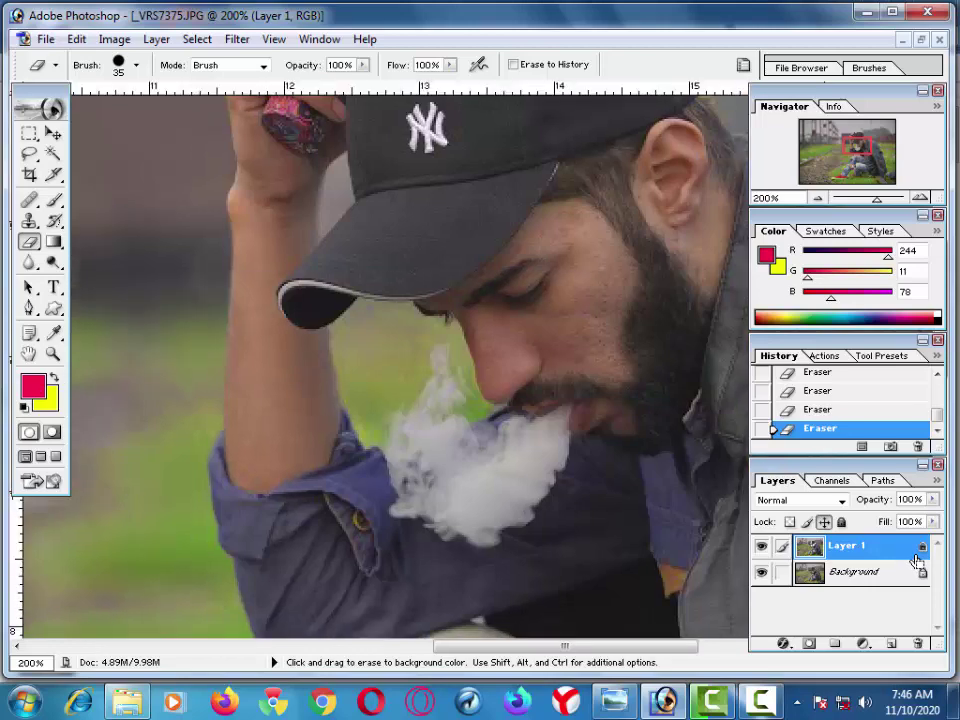
{"action": "key", "text": "ctrl+j"}
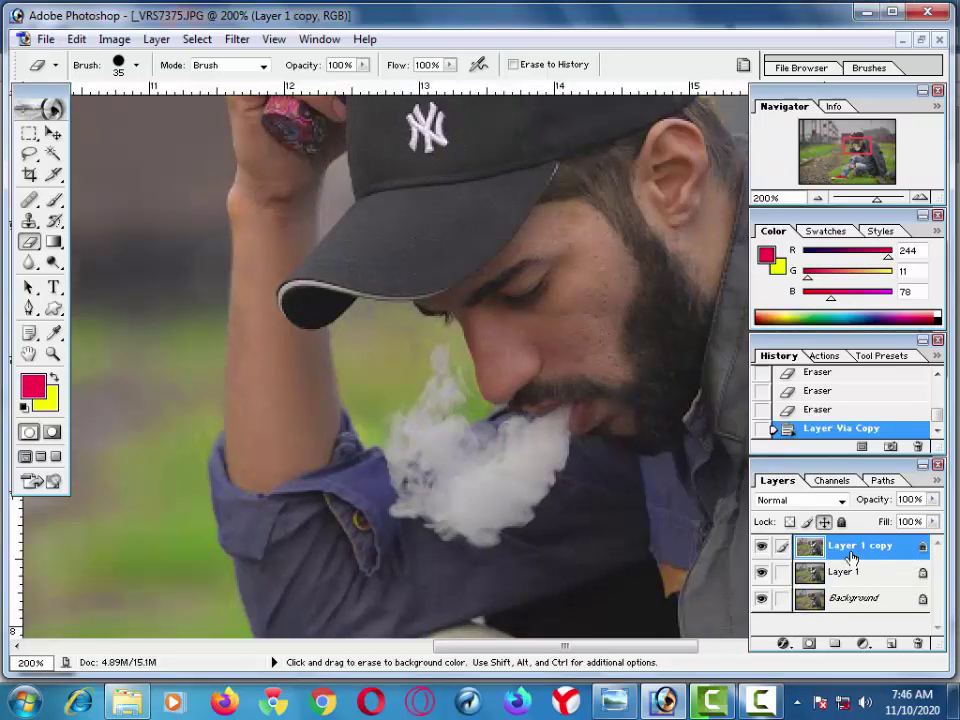
{"action": "key", "text": "ctrl+e"}
{"action": "key", "text": "ctrl+e"}
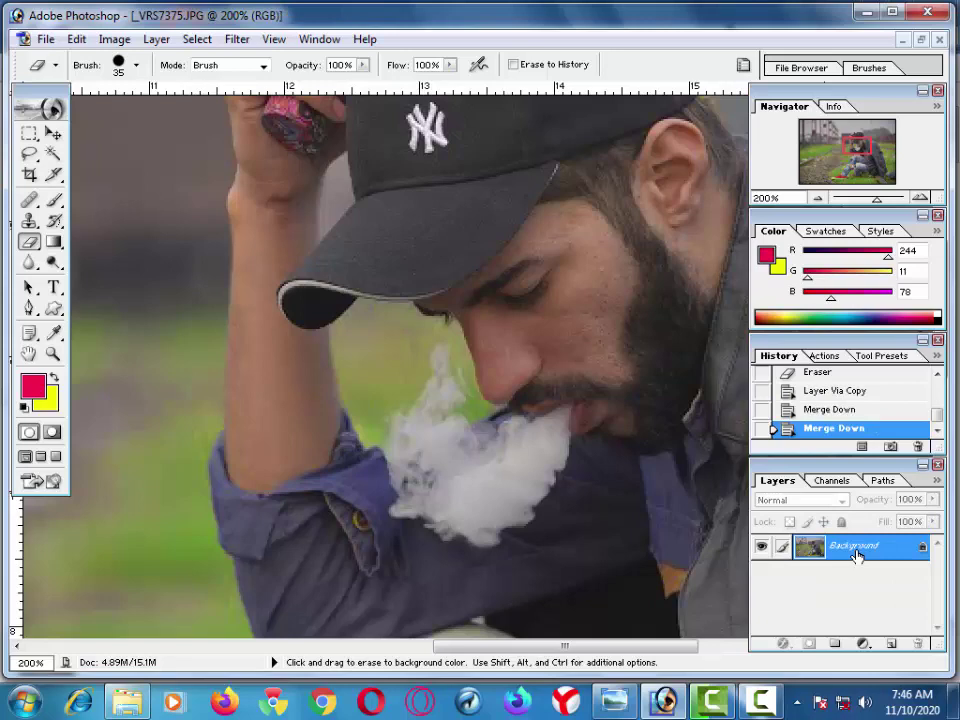
{"action": "key", "text": "ctrl+j"}
{"action": "key", "text": "ctrl+minus"}
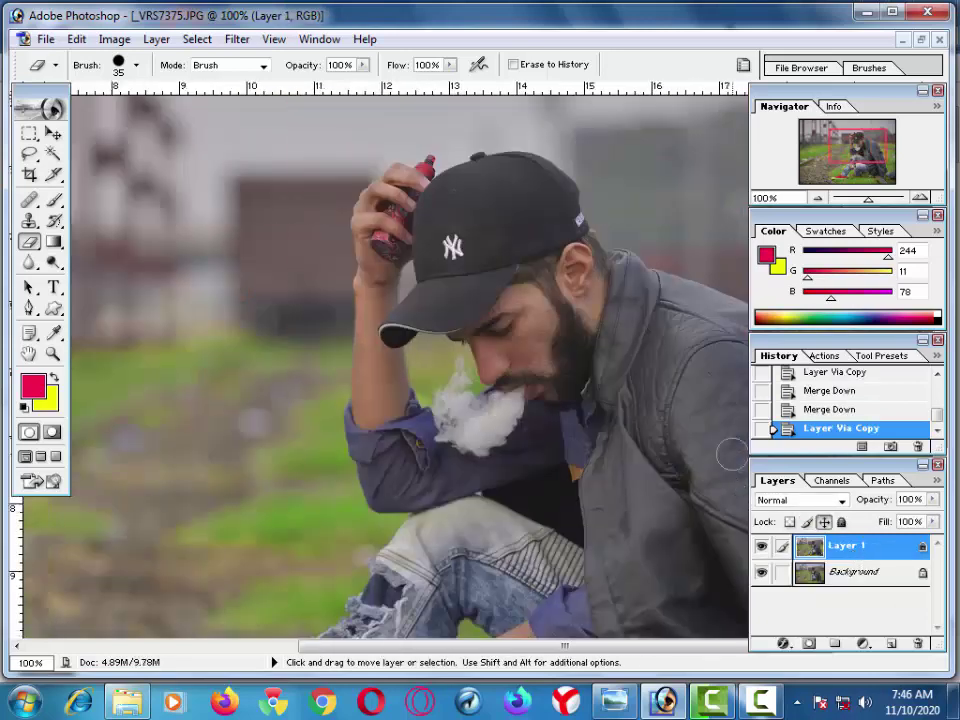
{"action": "key", "text": "ctrl+plus"}
{"action": "key", "text": "ctrl+plus"}
{"action": "key", "text": "ctrl+plus"}
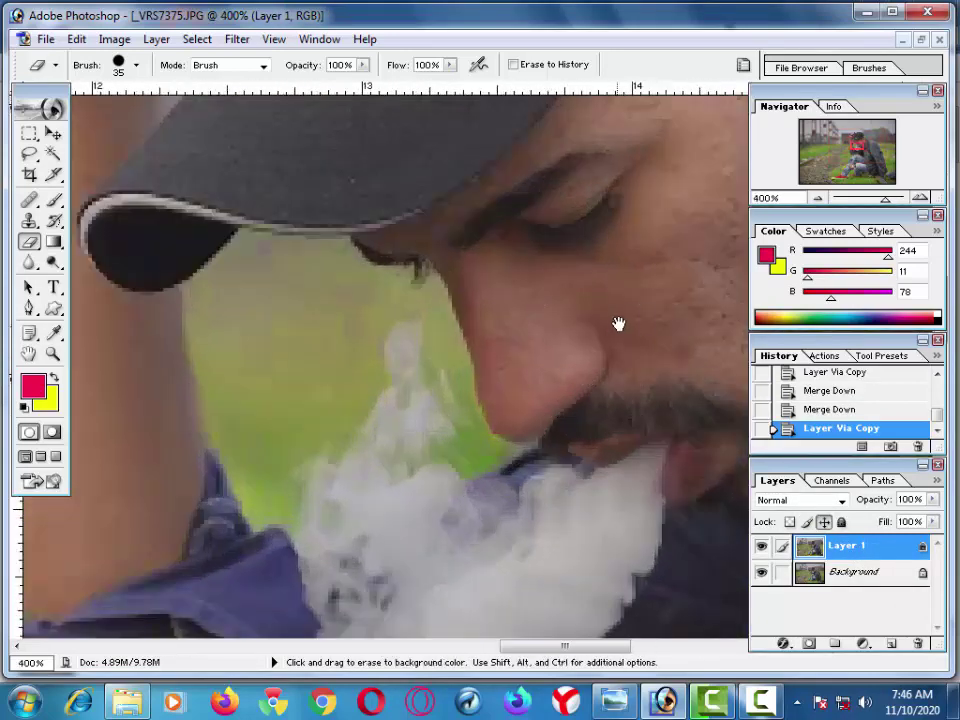
{"action": "left_click_drag", "start_coordinate": [617, 326], "coordinate": [381, 371]}
{"action": "left_click_drag", "start_coordinate": [536, 285], "coordinate": [492, 385]}
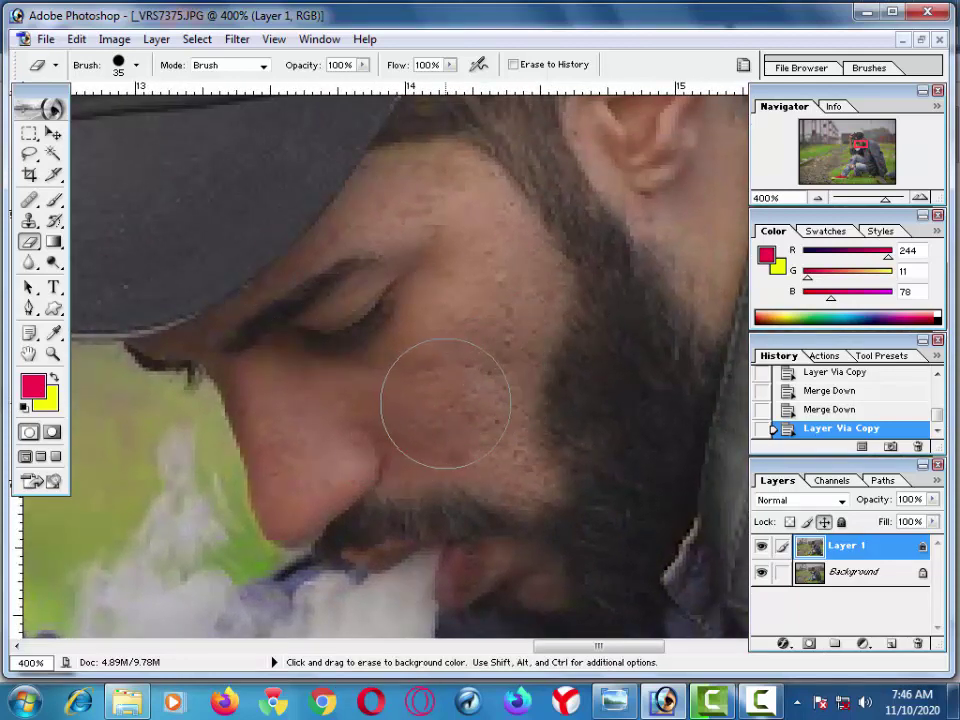
Lasso the man's cheek and add the eye-and-nose area to the selection
{"action": "left_click", "coordinate": [29, 153]}
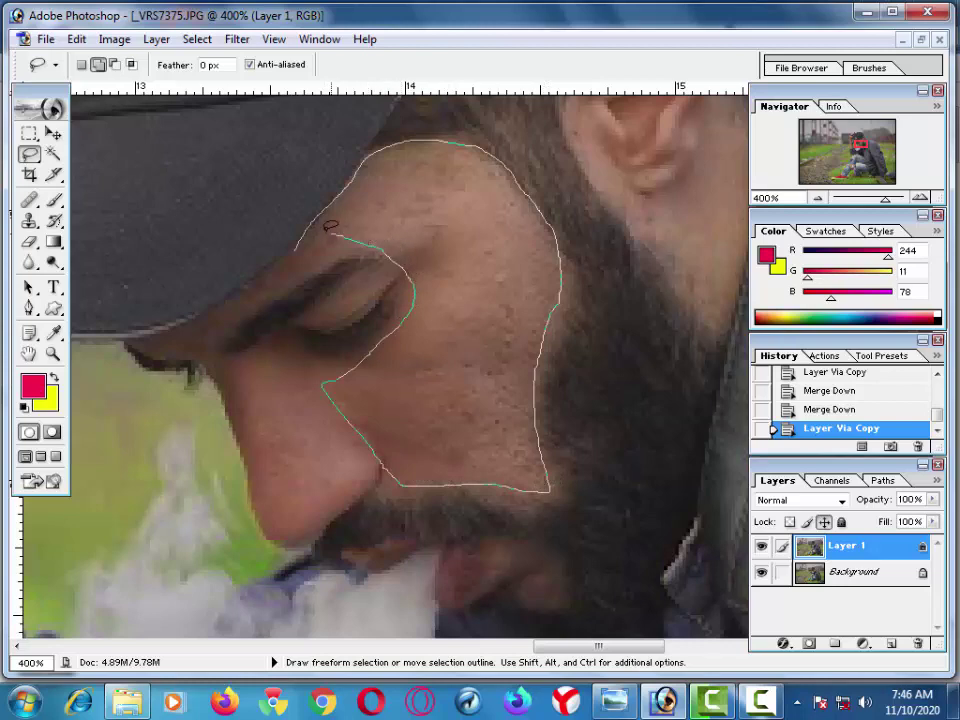
{"action": "left_click_drag", "start_coordinate": [308, 241], "coordinate": [312, 232]}
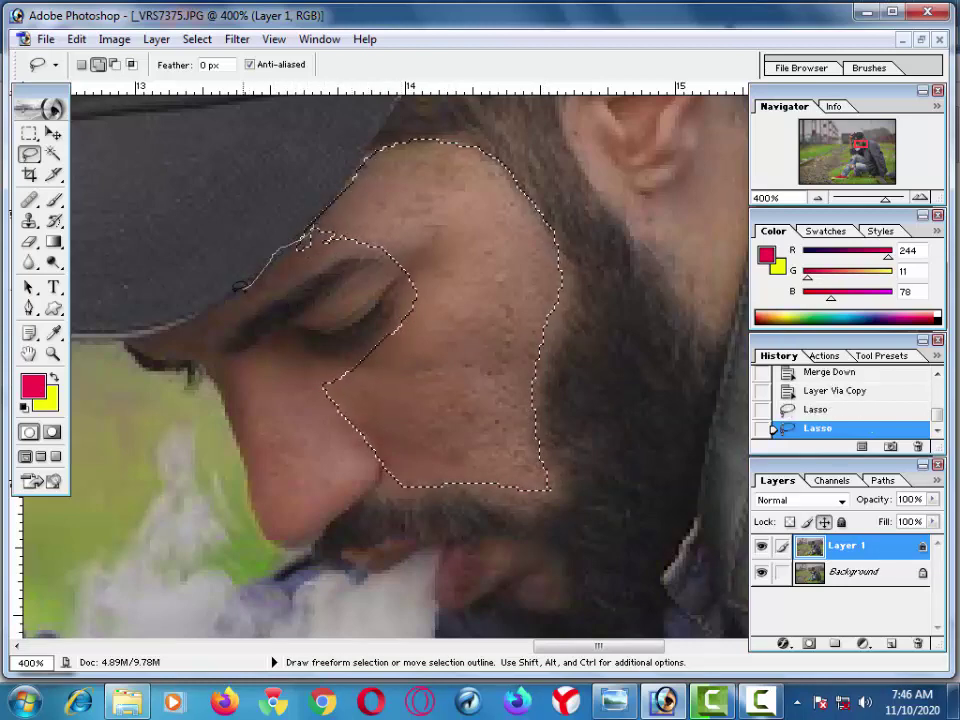
{"action": "left_click_drag", "start_coordinate": [207, 373], "coordinate": [265, 487]}
{"action": "left_click_drag", "start_coordinate": [286, 537], "coordinate": [364, 481]}
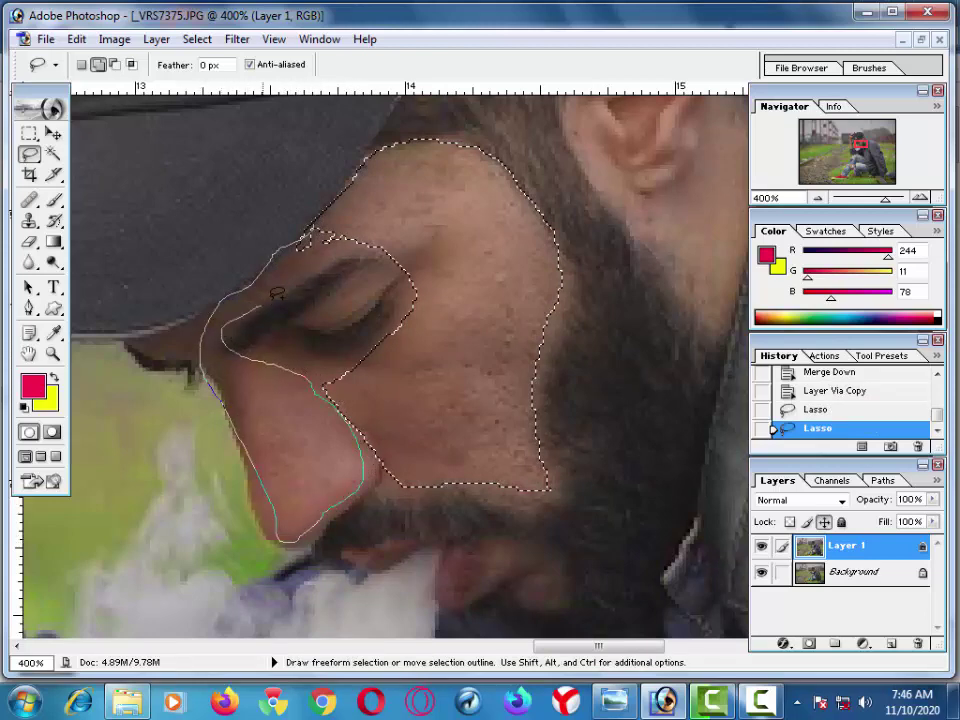
{"action": "left_click_drag", "start_coordinate": [335, 245], "coordinate": [338, 244]}
Add the ear to the lasso selection and zoom out to the whole figure
{"action": "left_click_drag", "start_coordinate": [456, 259], "coordinate": [392, 321]}
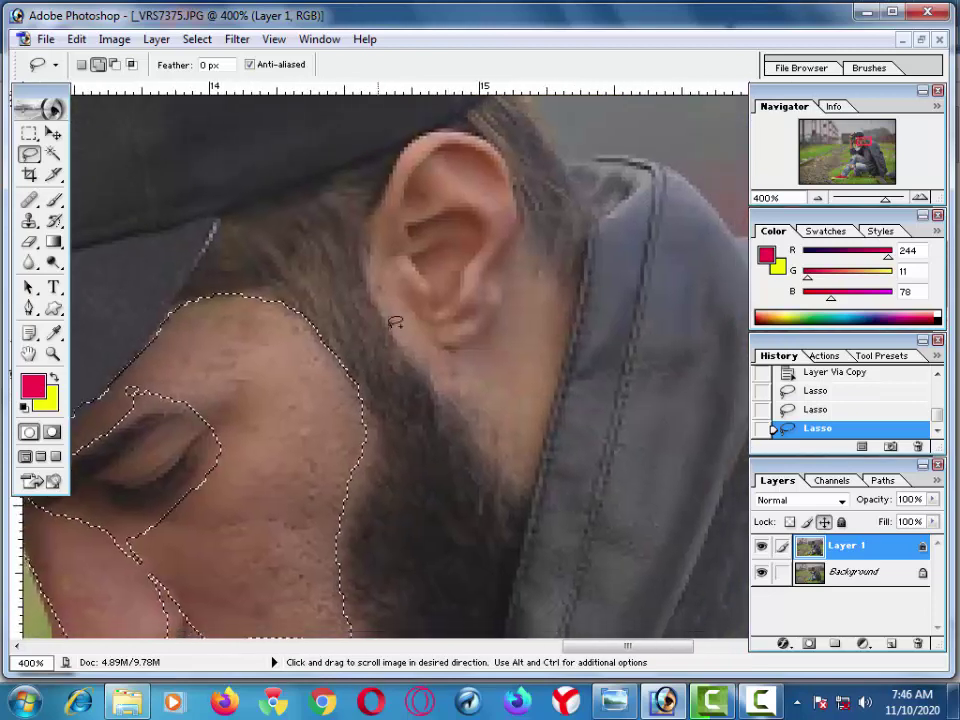
{"action": "left_click_drag", "start_coordinate": [387, 233], "coordinate": [396, 357]}
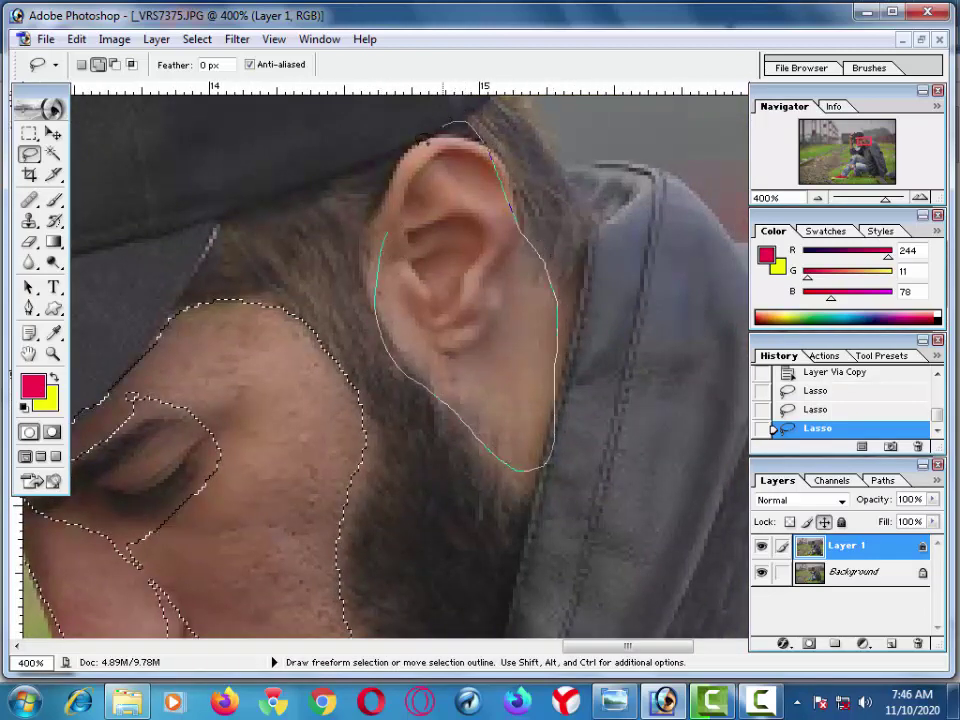
{"action": "left_click_drag", "start_coordinate": [375, 210], "coordinate": [385, 230]}
{"action": "key", "text": "ctrl+minus"}
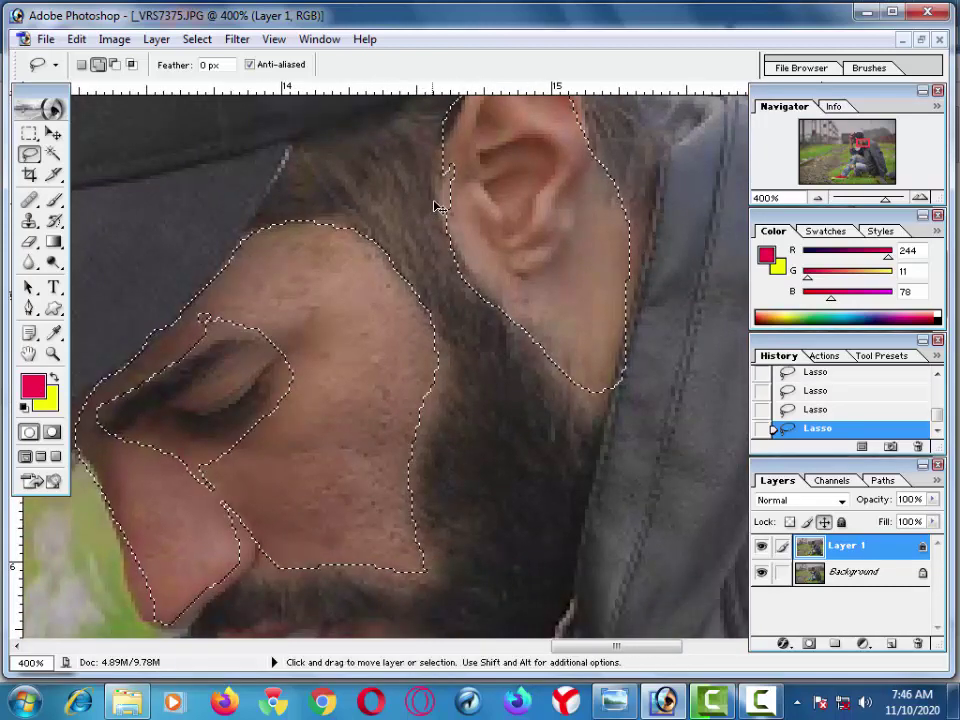
{"action": "scroll", "coordinate": [450, 215], "scroll_direction": "up", "scroll_amount": 3}
{"action": "key", "text": "ctrl+minus"}
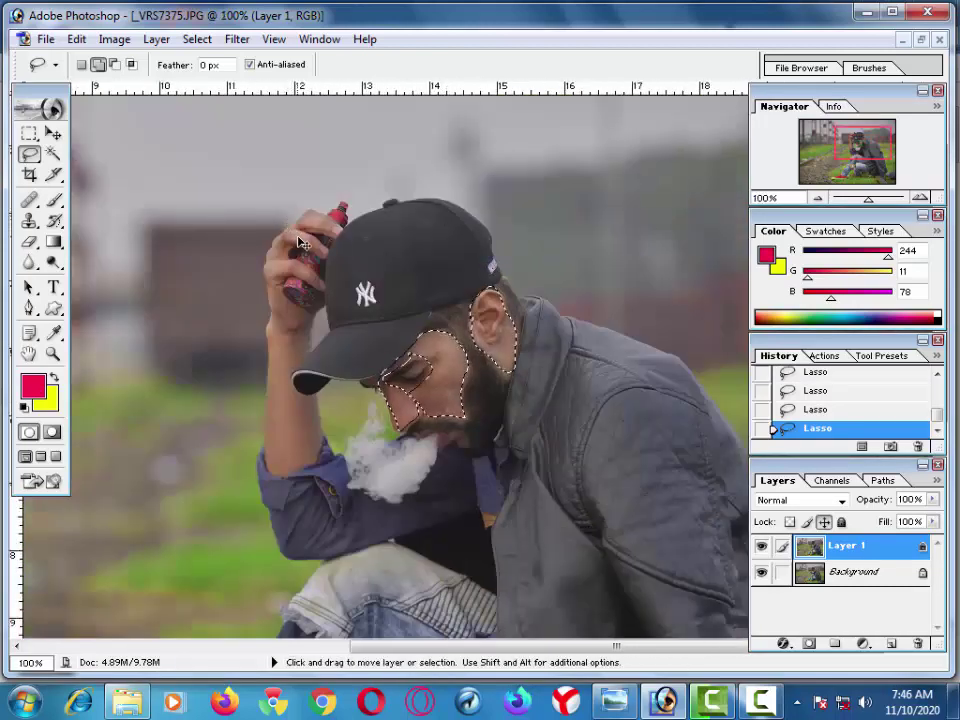
Lasso the raised arm, then clear all selections with Ctrl+D
{"action": "key", "text": "ctrl+plus"}
{"action": "key", "text": "ctrl+plus"}
{"action": "left_click_drag", "start_coordinate": [270, 321], "coordinate": [617, 176]}
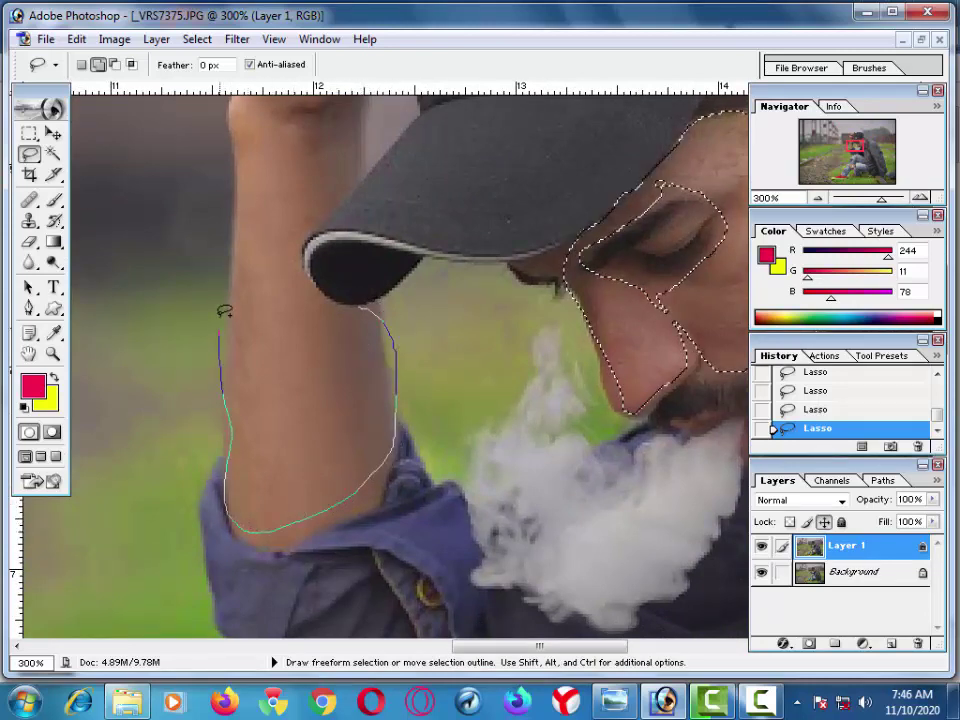
{"action": "left_click_drag", "start_coordinate": [288, 213], "coordinate": [300, 212]}
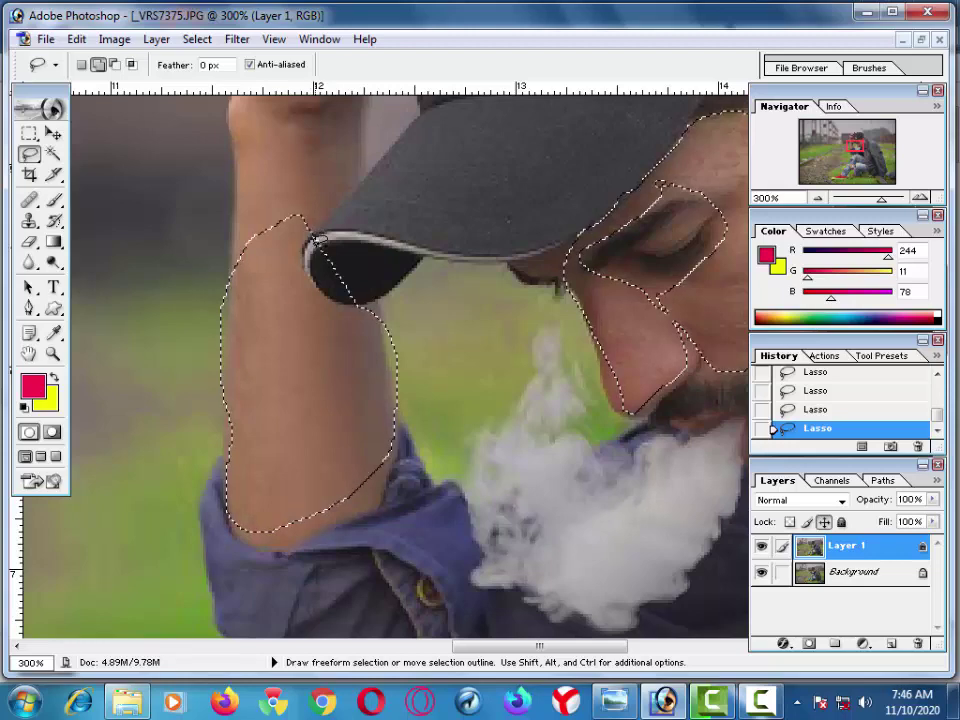
{"action": "key", "text": "ctrl+d"}
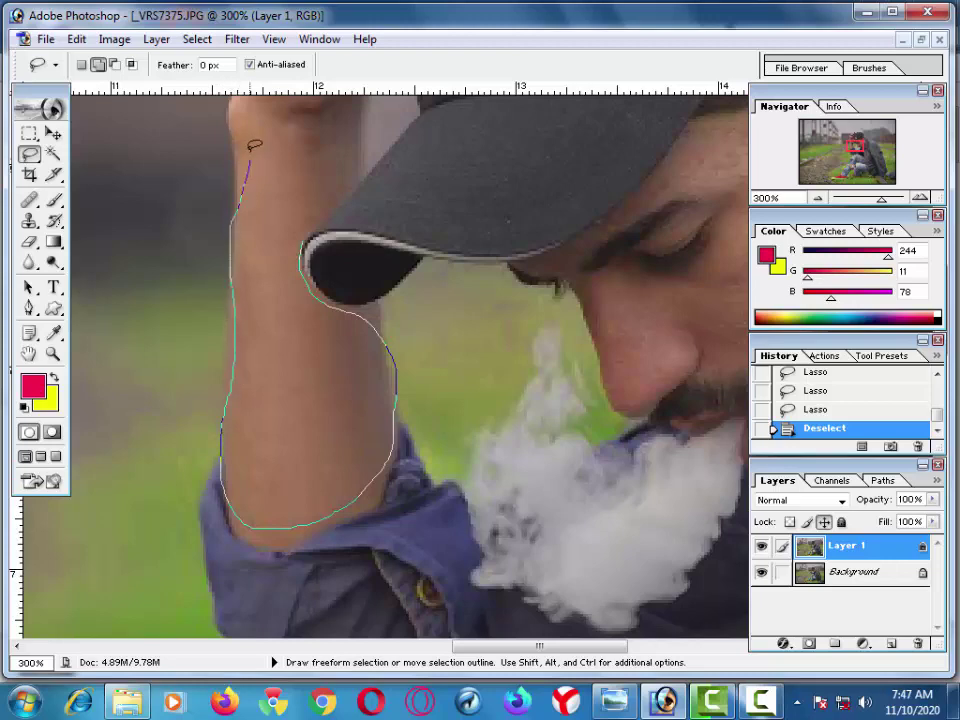
Draw a new lasso around the forearm, wrist and fingers gripping the spray can
{"action": "left_click_drag", "start_coordinate": [307, 227], "coordinate": [304, 428]}
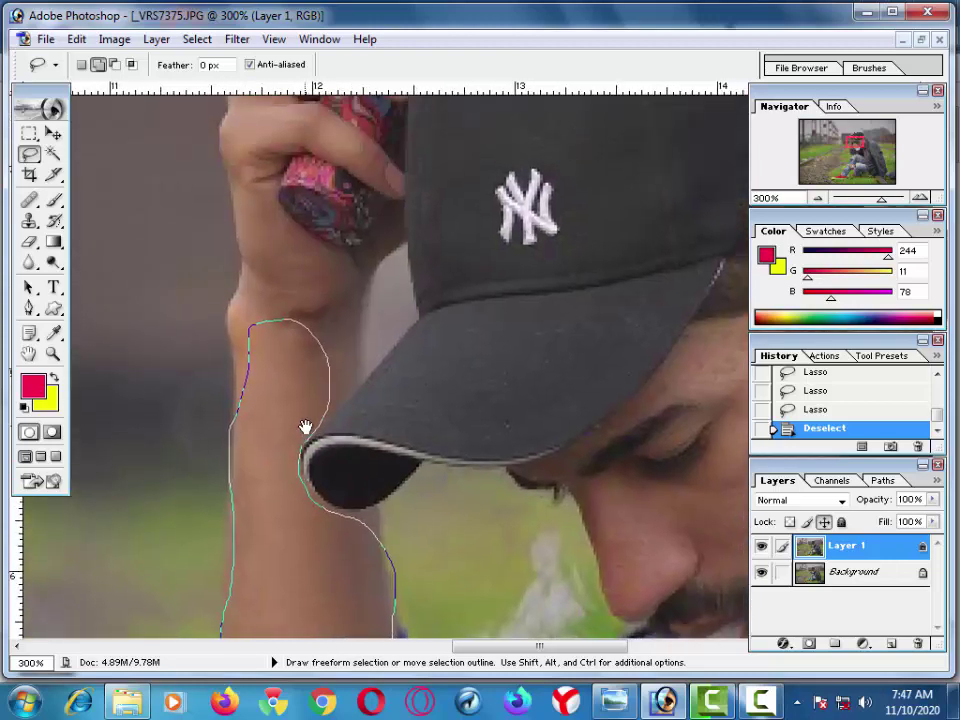
{"action": "left_click_drag", "start_coordinate": [279, 300], "coordinate": [285, 381]}
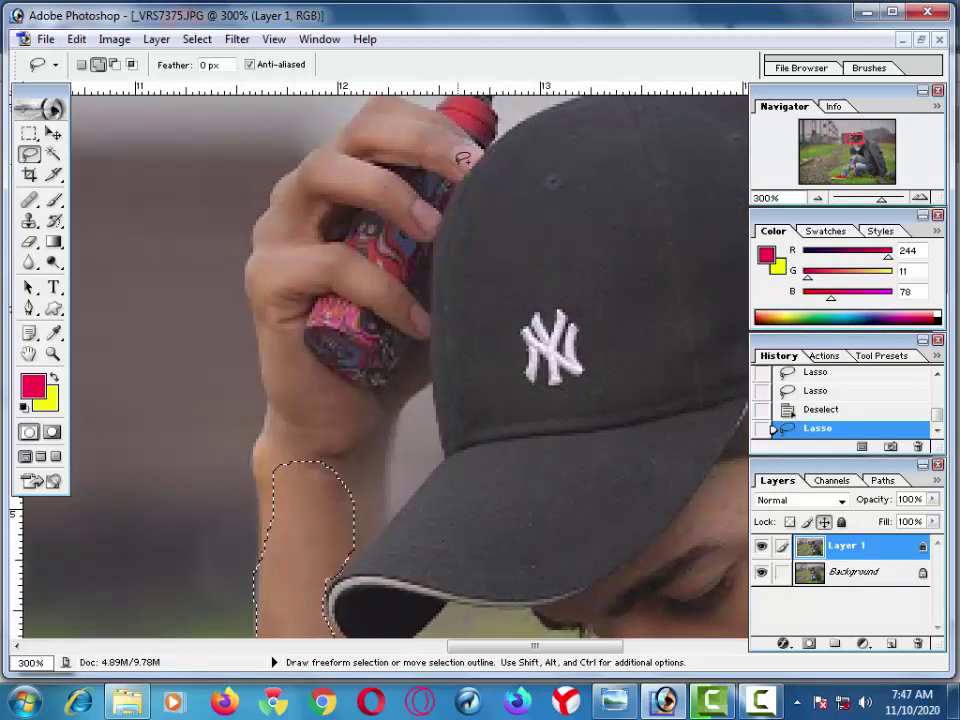
{"action": "left_click_drag", "start_coordinate": [457, 158], "coordinate": [418, 135]}
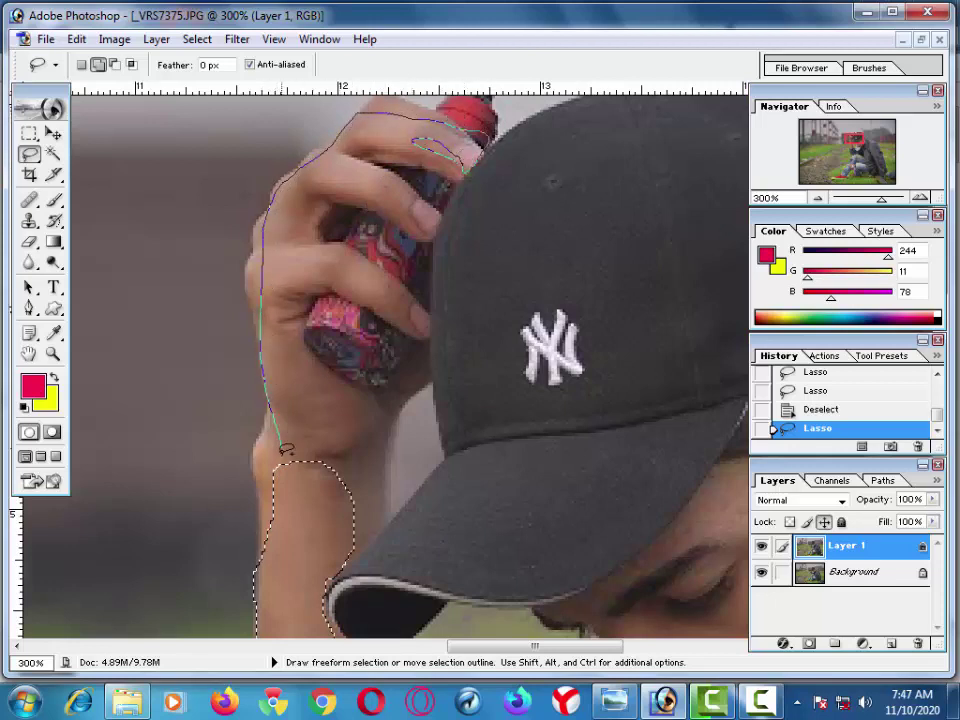
{"action": "left_click_drag", "start_coordinate": [282, 452], "coordinate": [363, 494]}
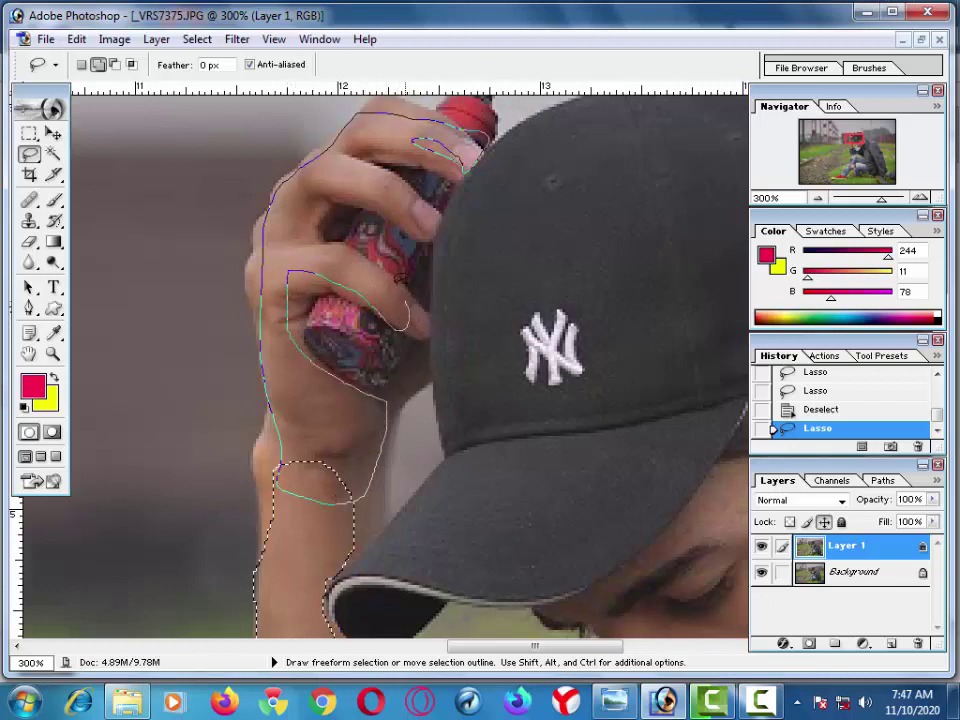
{"action": "left_click_drag", "start_coordinate": [302, 207], "coordinate": [415, 207]}
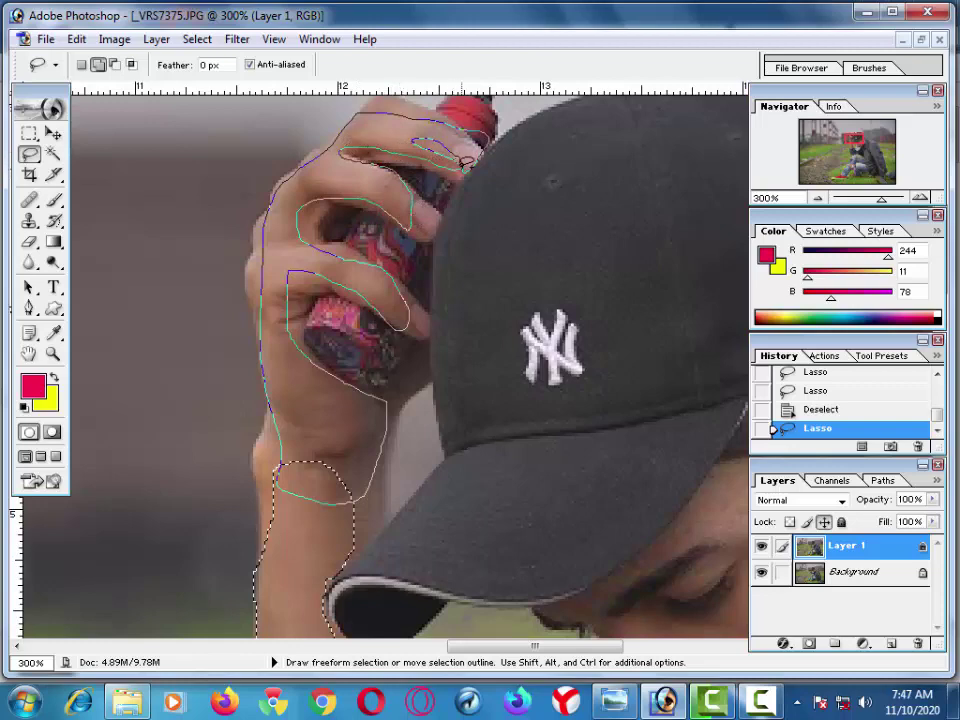
{"action": "left_click_drag", "start_coordinate": [466, 160], "coordinate": [470, 158]}
Zoom out to the whole figure, restore the hand selection and return to the Lasso
{"action": "key", "text": "ctrl+minus"}
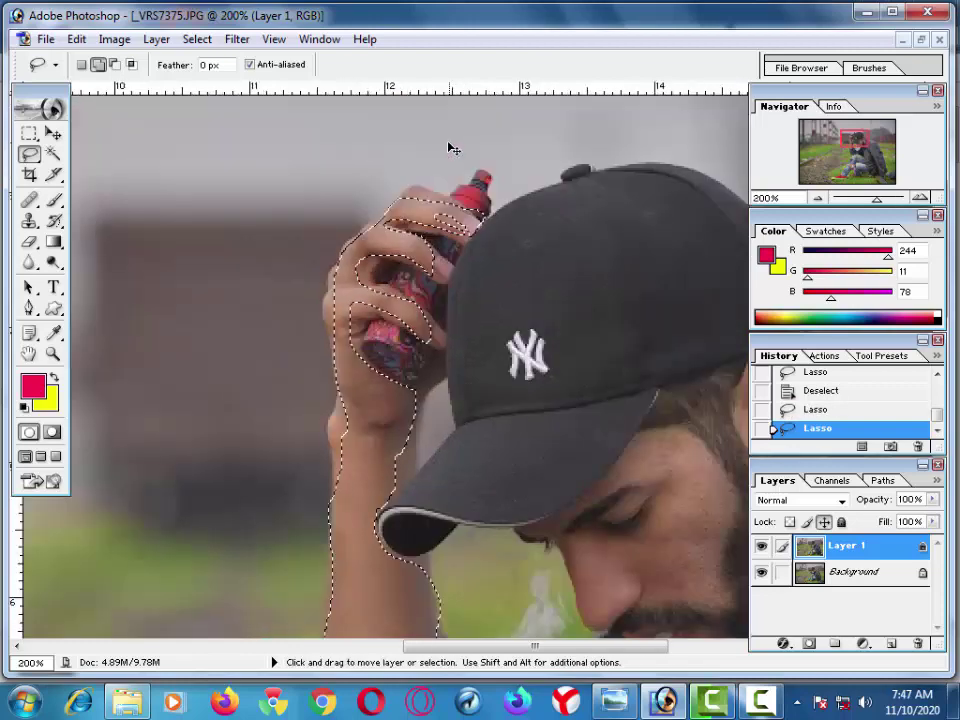
{"action": "key", "text": "ctrl+minus"}
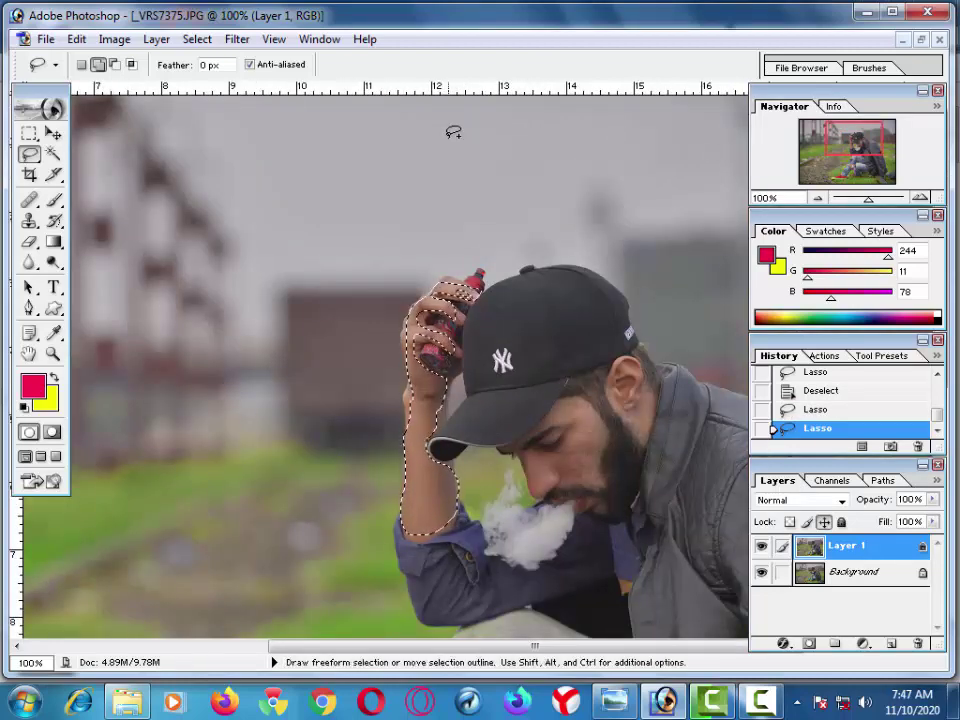
{"action": "key", "text": "ctrl"}
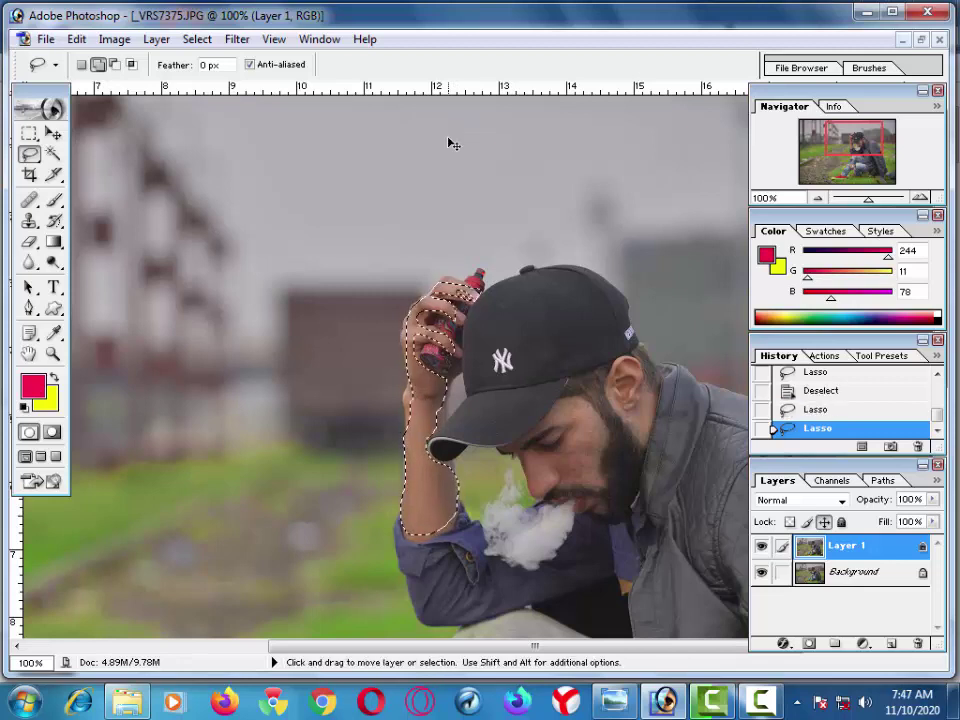
{"action": "key", "text": "ctrl+z"}
{"action": "key", "text": "ctrl+z"}
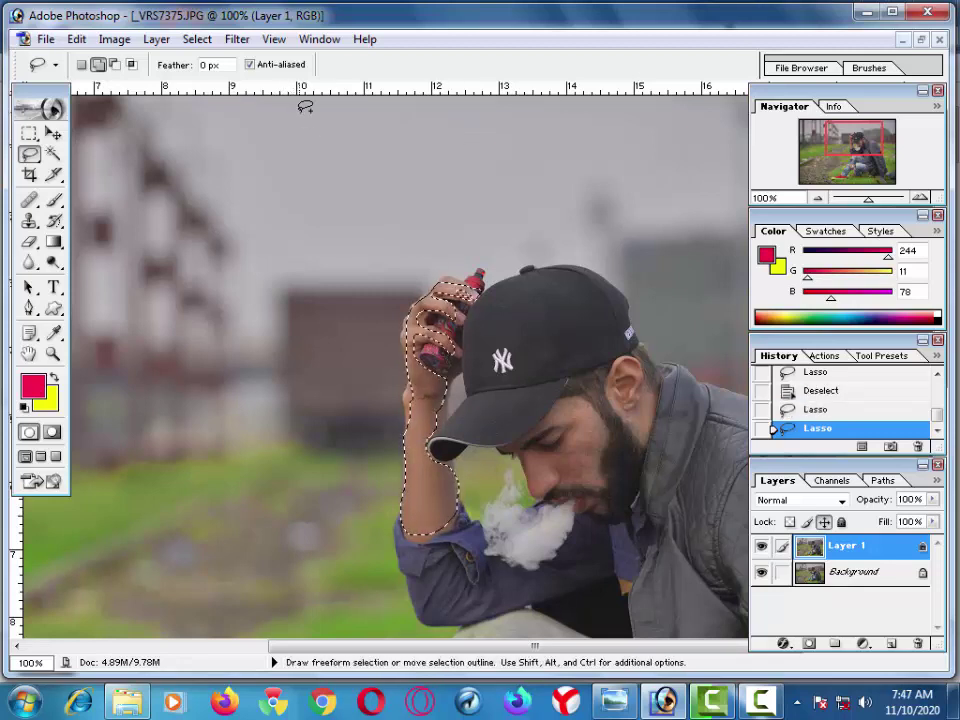
{"action": "key", "text": "z"}
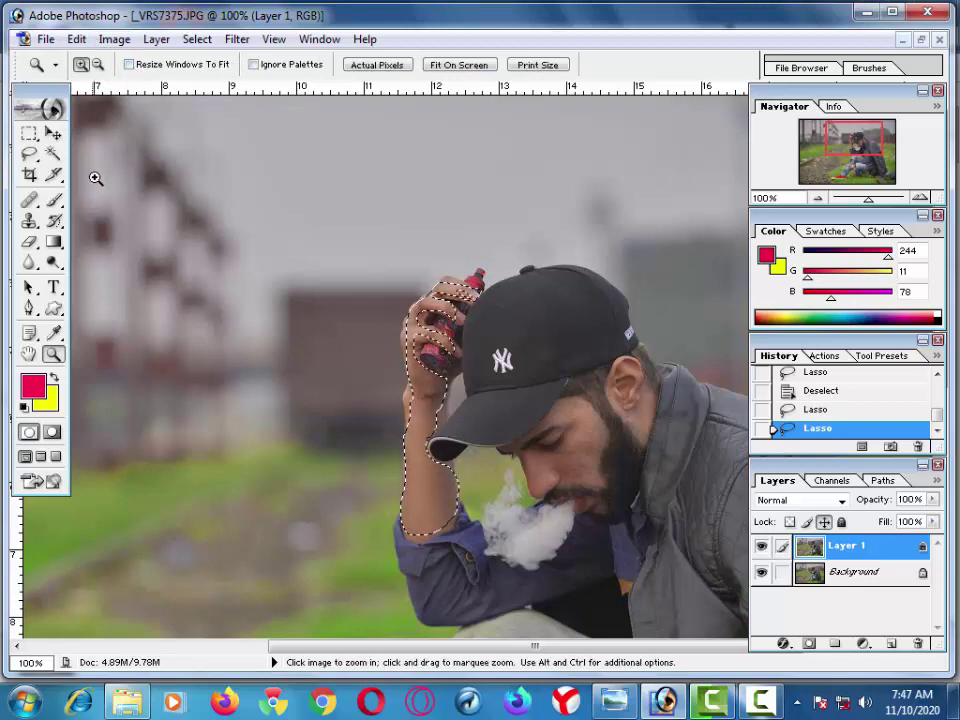
{"action": "left_click", "coordinate": [29, 153]}
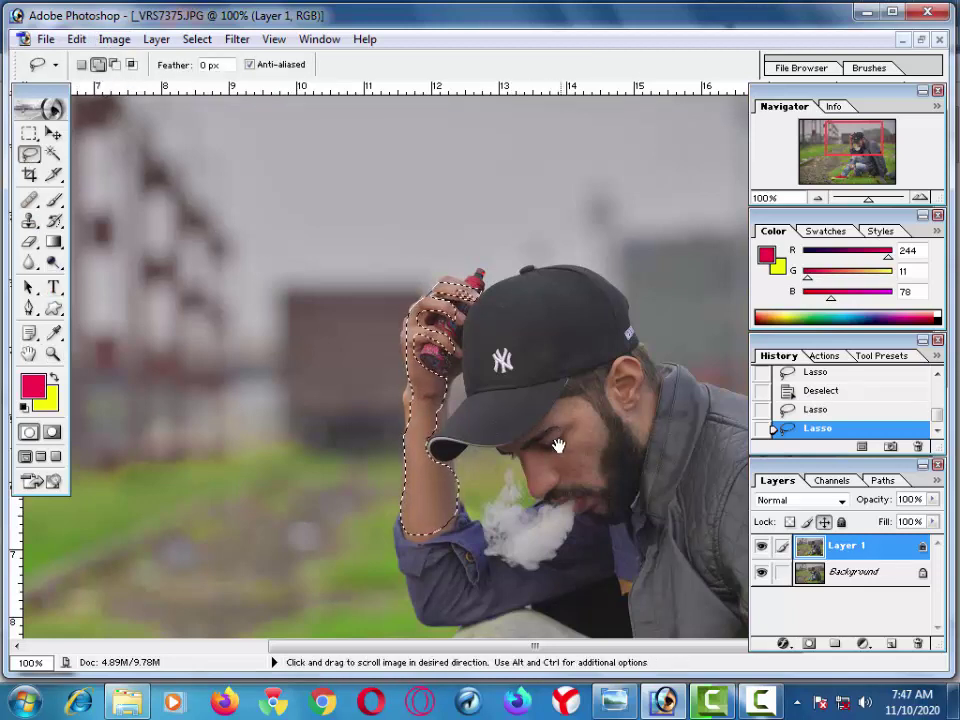
Lasso the brow under the cap brim, cheek, chin, nose and ear into the arm selection
{"action": "left_click_drag", "start_coordinate": [554, 411], "coordinate": [576, 399]}
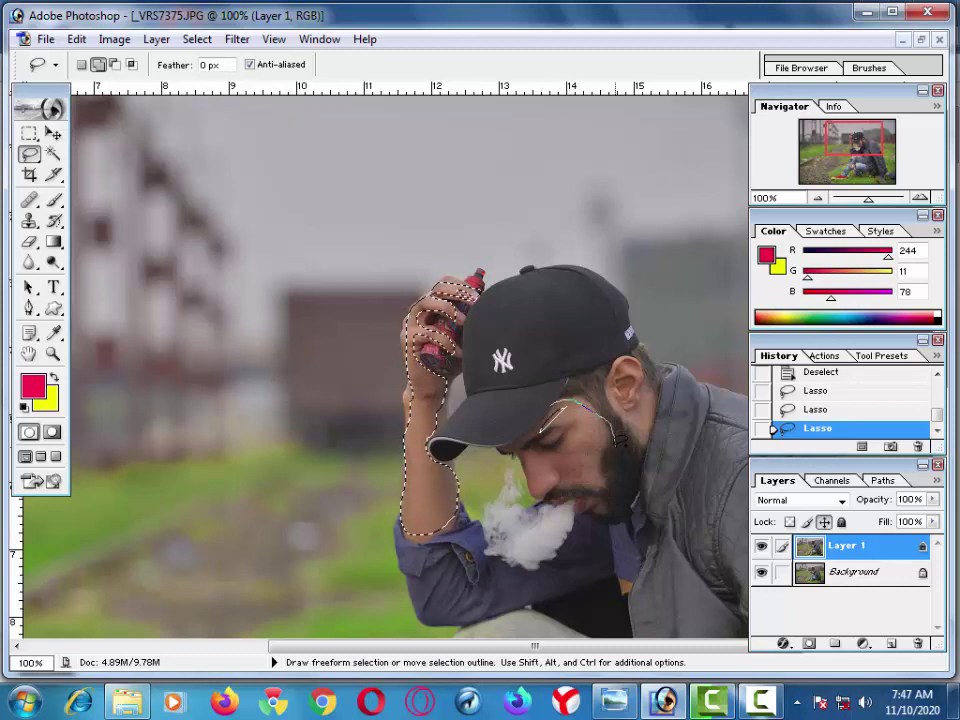
{"action": "left_click_drag", "start_coordinate": [617, 440], "coordinate": [637, 447]}
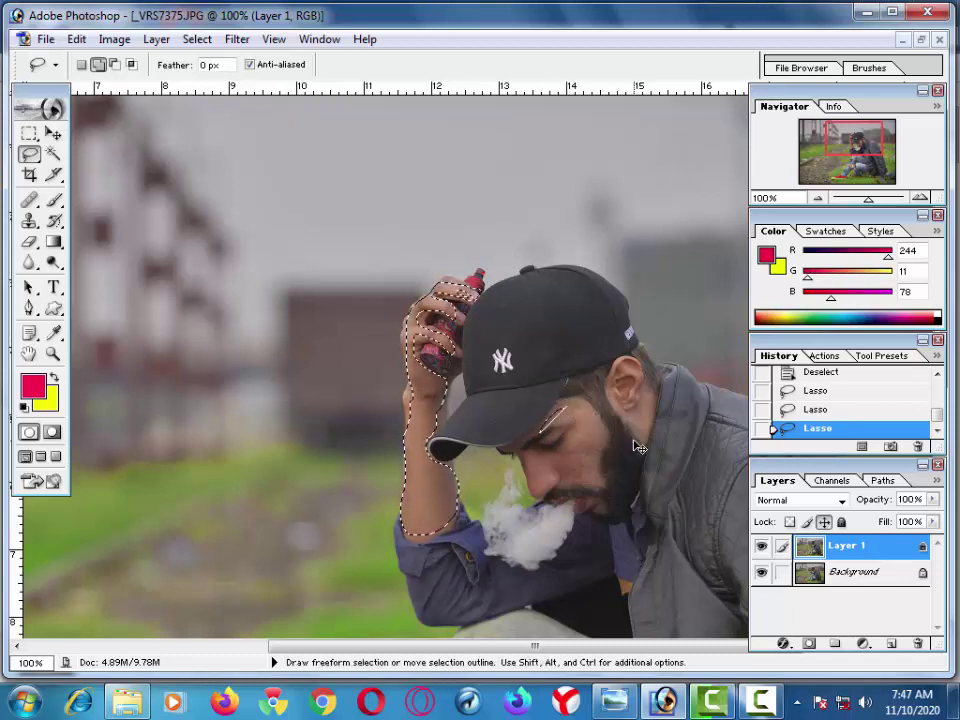
{"action": "key", "text": "ctrl+plus"}
{"action": "key", "text": "ctrl+plus"}
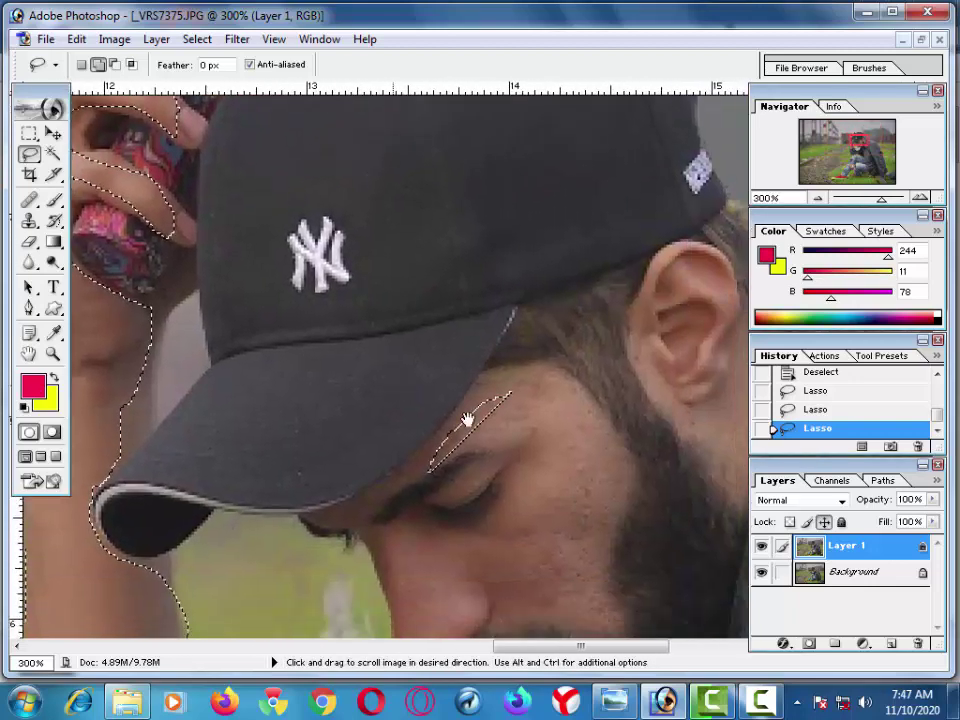
{"action": "left_click_drag", "start_coordinate": [430, 460], "coordinate": [432, 424]}
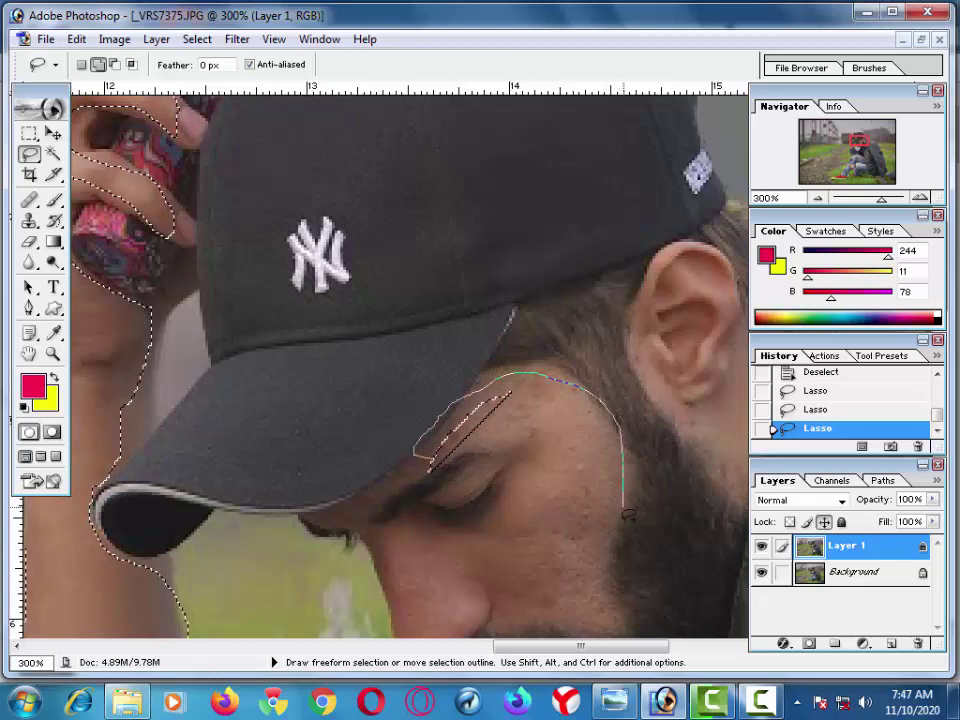
{"action": "left_click_drag", "start_coordinate": [563, 623], "coordinate": [501, 610]}
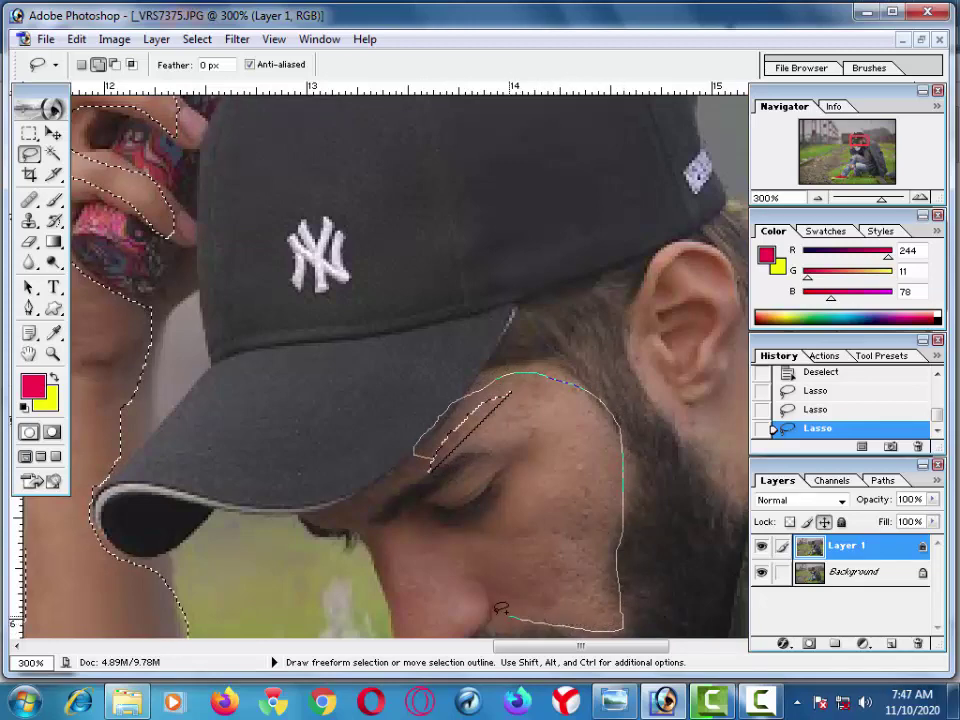
{"action": "left_click_drag", "start_coordinate": [464, 564], "coordinate": [529, 470]}
{"action": "mouse_move", "coordinate": [503, 428]}
{"action": "left_mouse_down"}
{"action": "mouse_move", "coordinate": [463, 448]}
{"action": "mouse_move", "coordinate": [556, 258]}
{"action": "mouse_move", "coordinate": [562, 450]}
{"action": "left_mouse_up"}
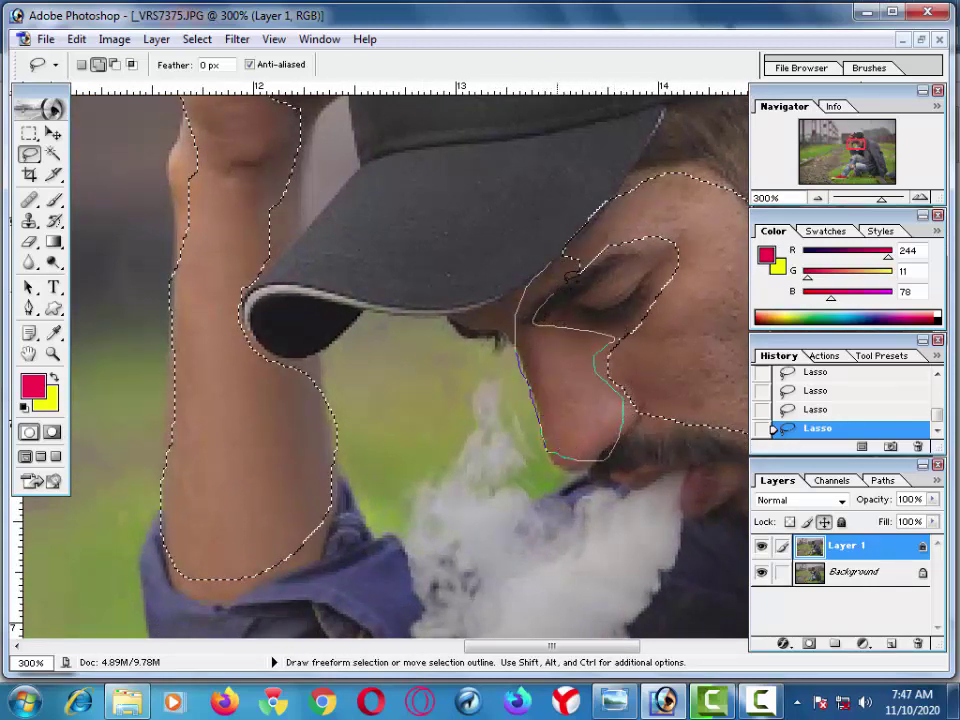
{"action": "left_click_drag", "start_coordinate": [598, 258], "coordinate": [598, 258]}
{"action": "key", "text": "ctrl+minus"}
{"action": "key", "text": "ctrl+minus"}
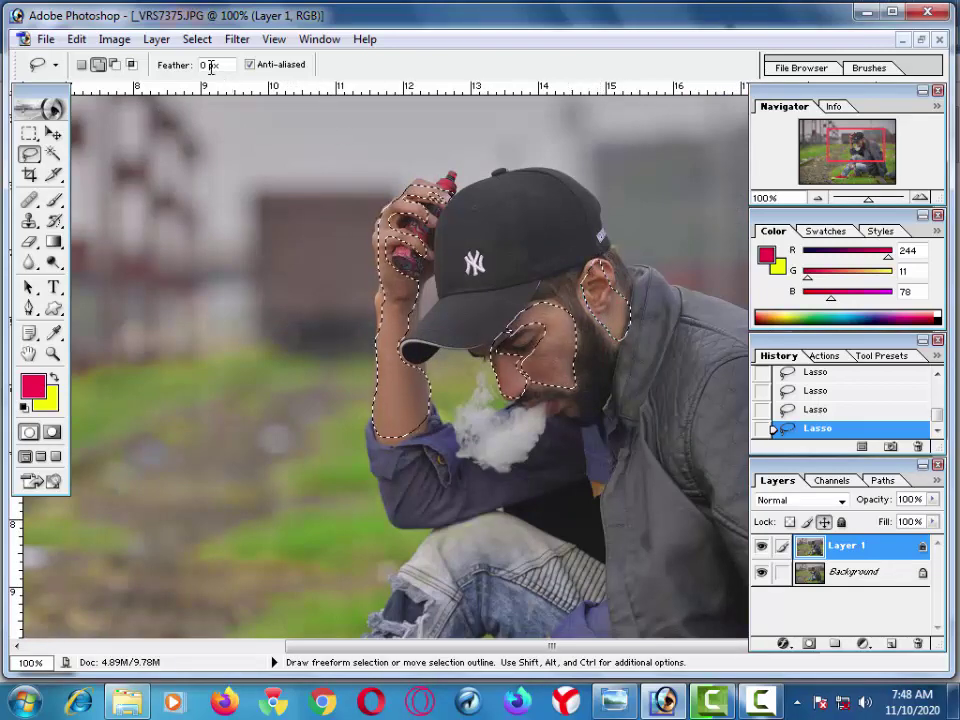
Apply Imagenomic Noiseware Professional with its default settings to the selected skin
{"action": "left_click", "coordinate": [237, 39]}
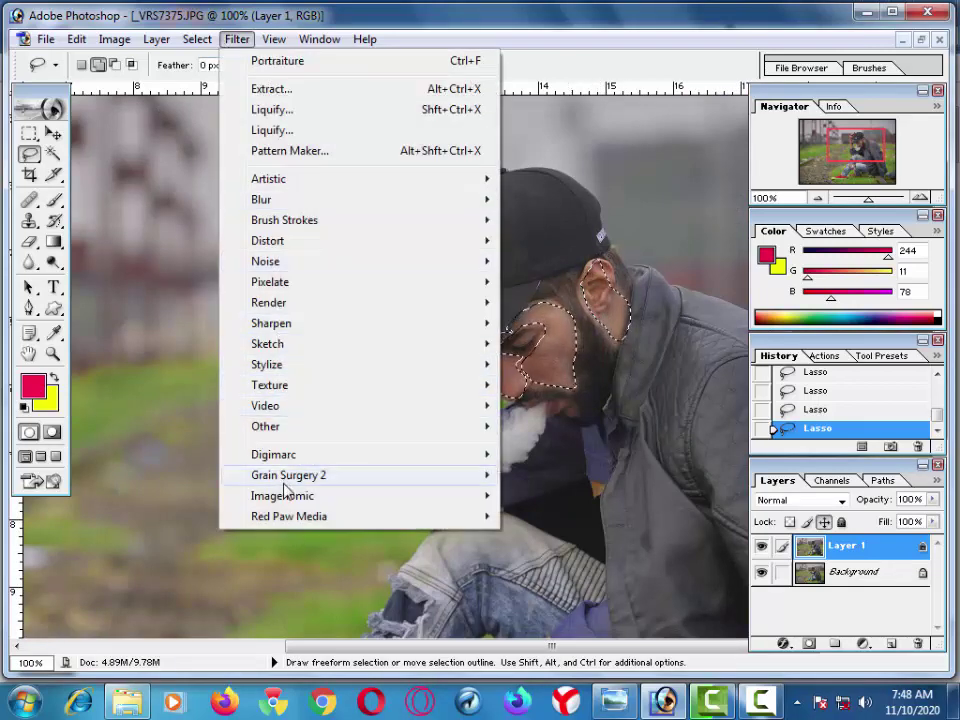
{"action": "mouse_move", "coordinate": [282, 496]}
{"action": "left_click", "coordinate": [585, 511]}
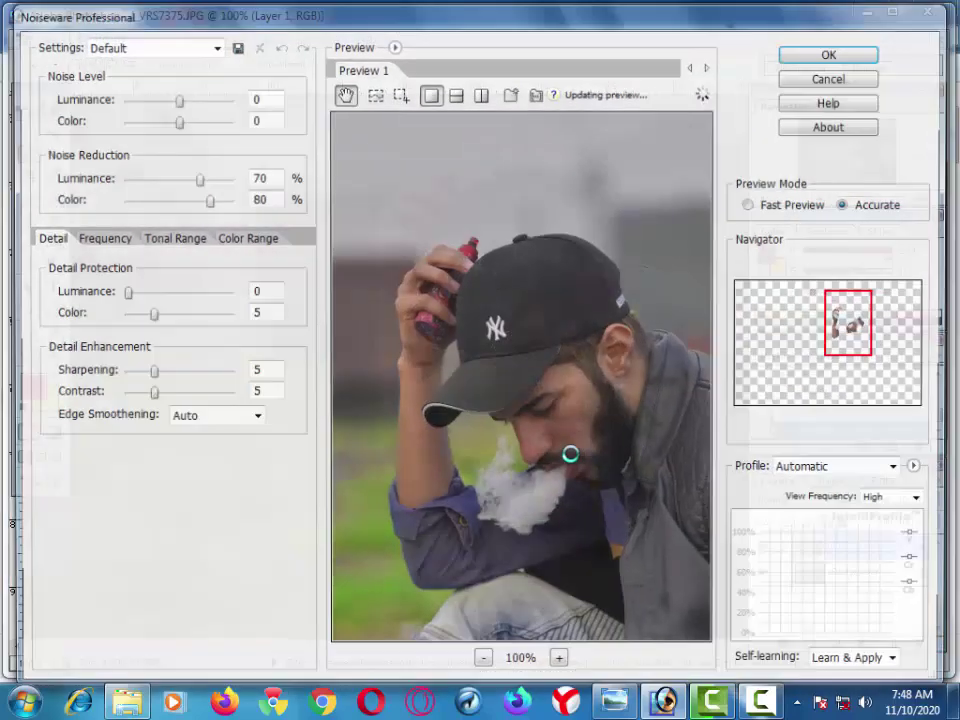
{"action": "key", "text": "Return"}
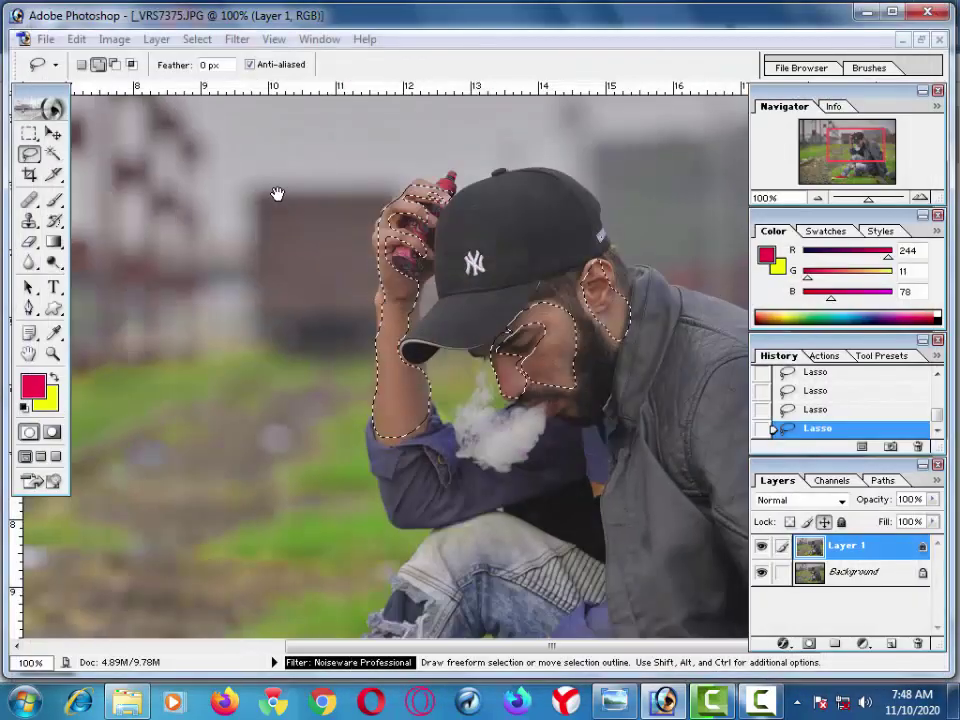
Apply an Imagenomic Portraiture smoothing pass to the selected face, ear and hand skin
{"action": "left_click", "coordinate": [239, 40]}
{"action": "mouse_move", "coordinate": [282, 496]}
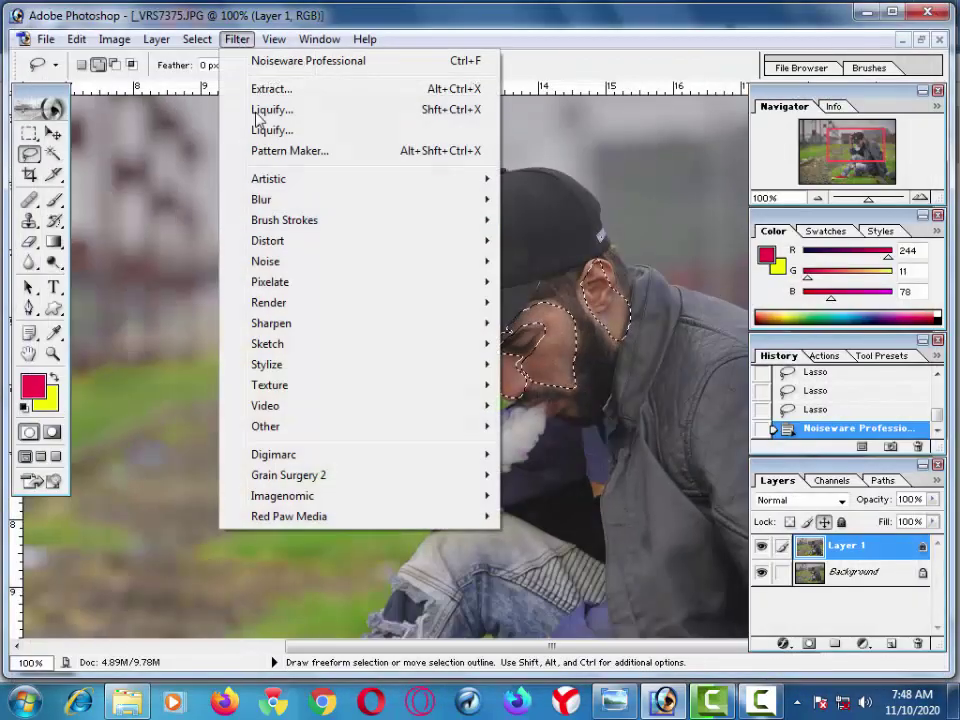
{"action": "left_click", "coordinate": [557, 537]}
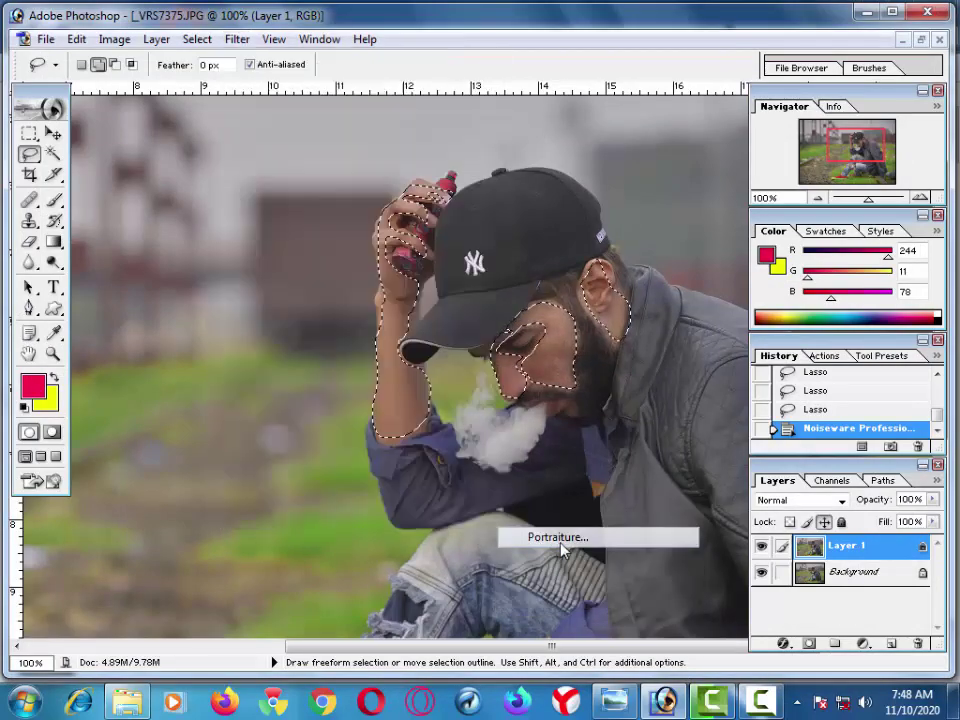
{"action": "key", "text": "Return"}
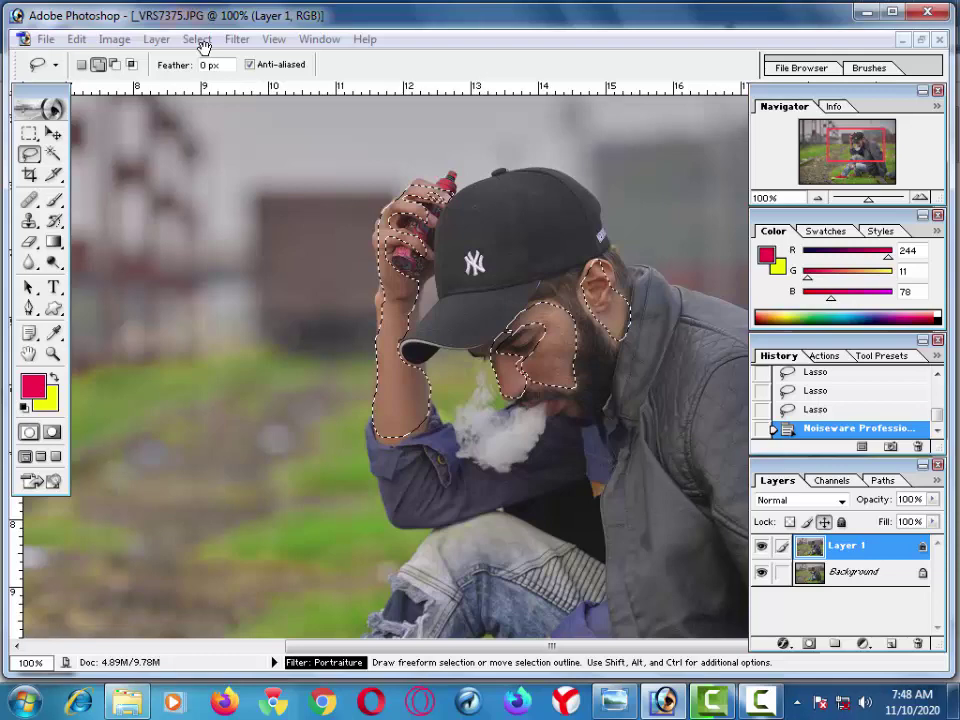
{"action": "left_click", "coordinate": [199, 42]}
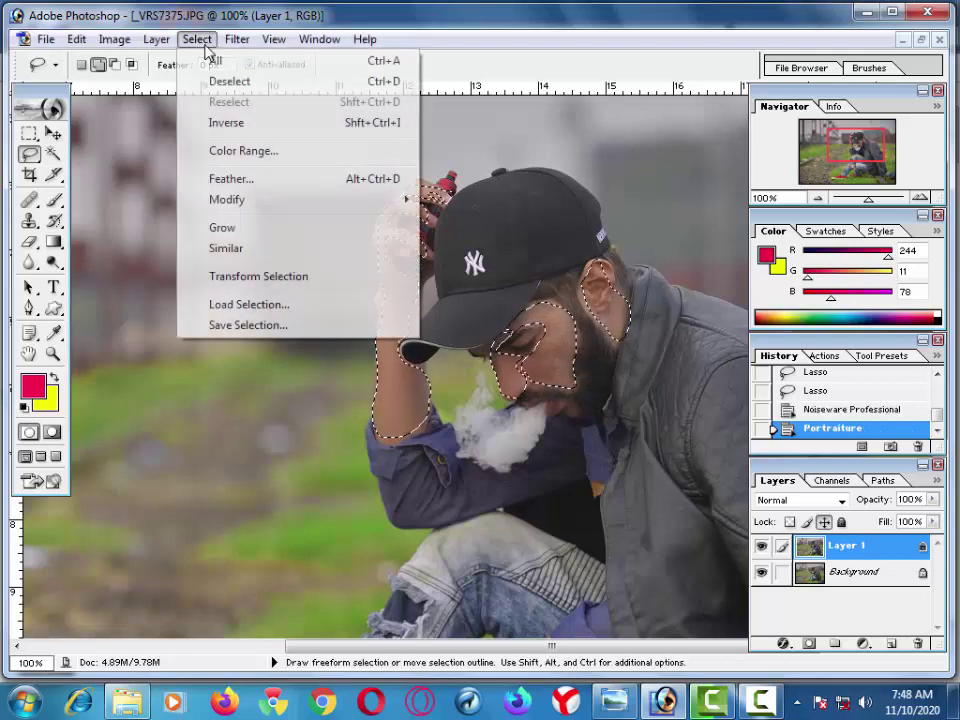
{"action": "mouse_move", "coordinate": [283, 496]}
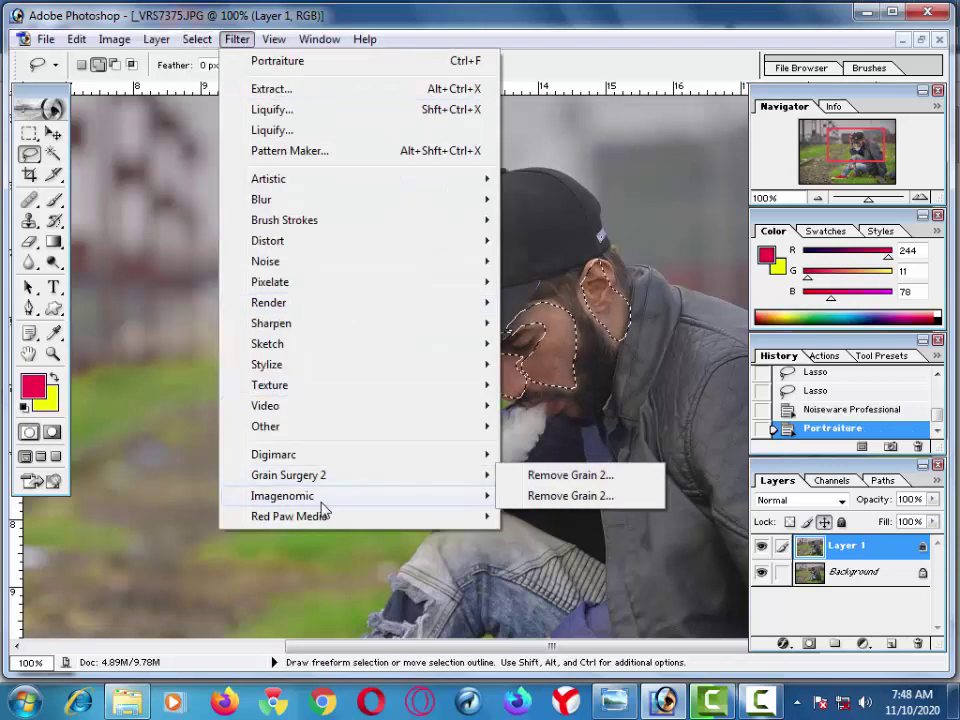
Apply Portraiture a second and third time to the face, ear and hand, then deselect
{"action": "left_click", "coordinate": [573, 599]}
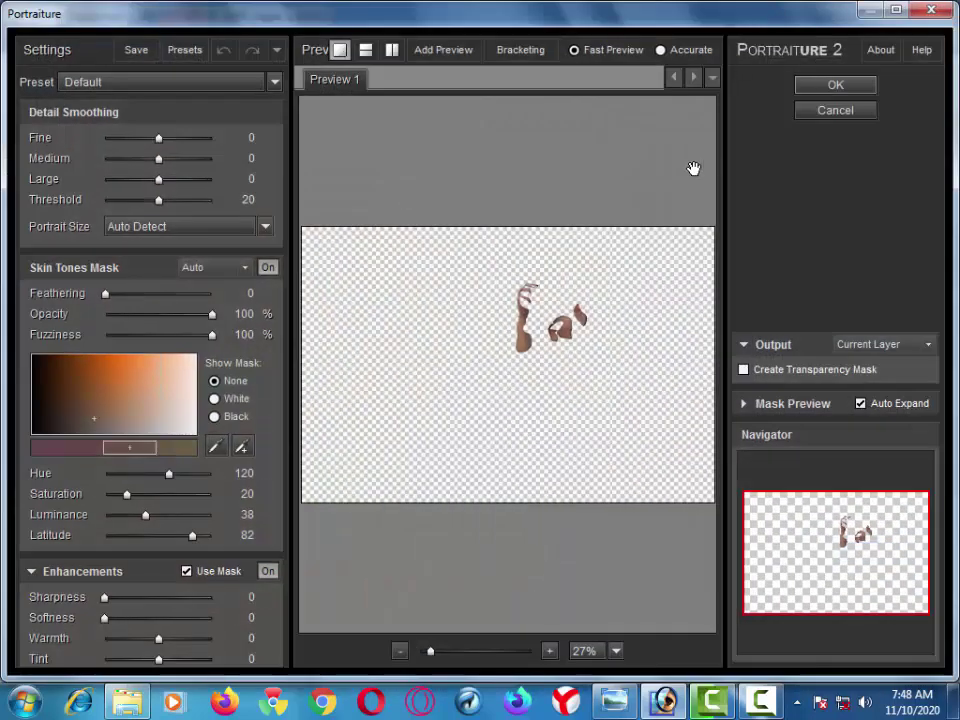
{"action": "left_click", "coordinate": [835, 86]}
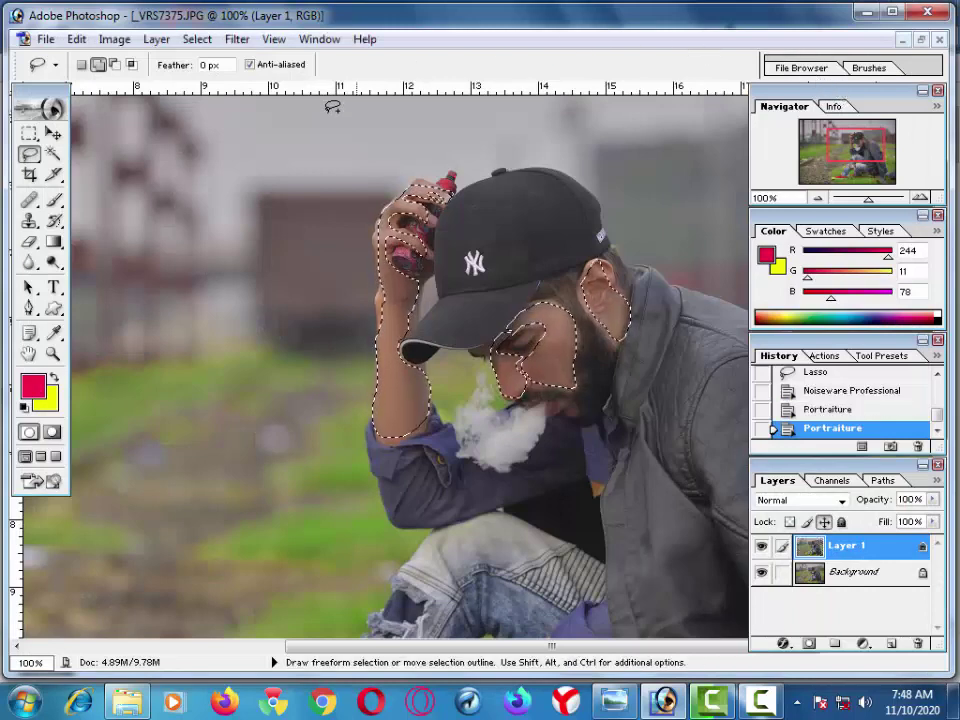
{"action": "left_click", "coordinate": [237, 39]}
{"action": "mouse_move", "coordinate": [282, 496]}
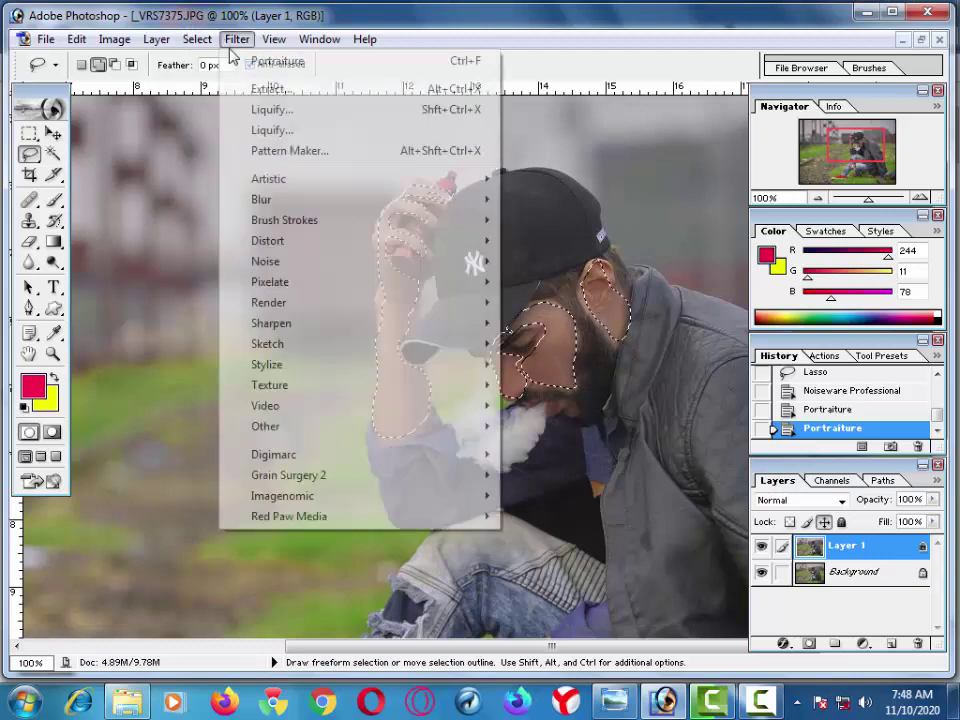
{"action": "left_click", "coordinate": [540, 537]}
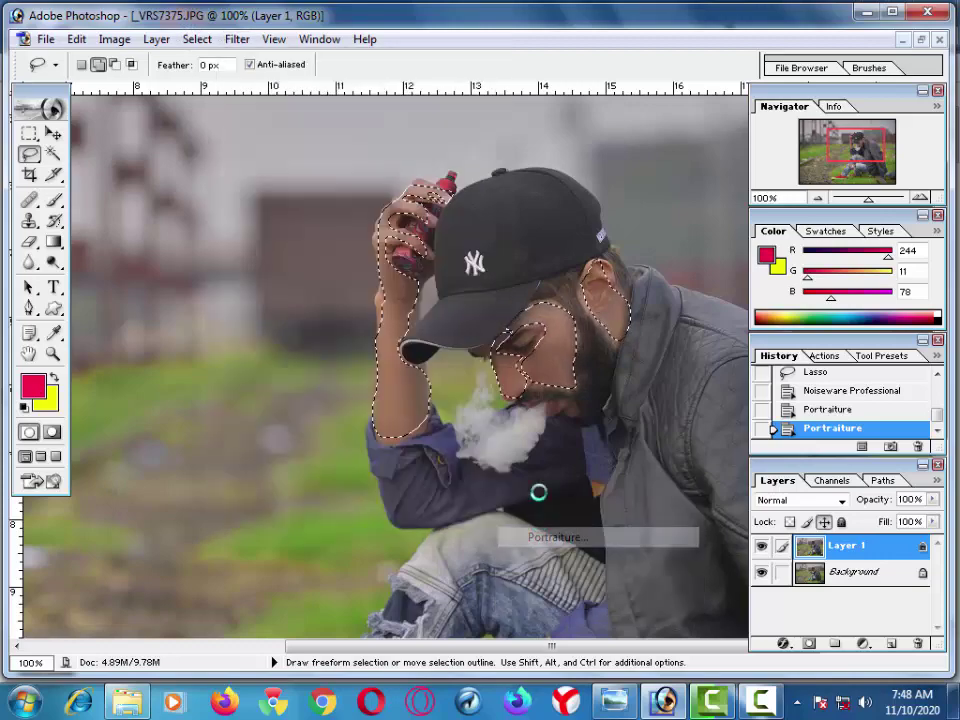
{"action": "key", "text": "Return"}
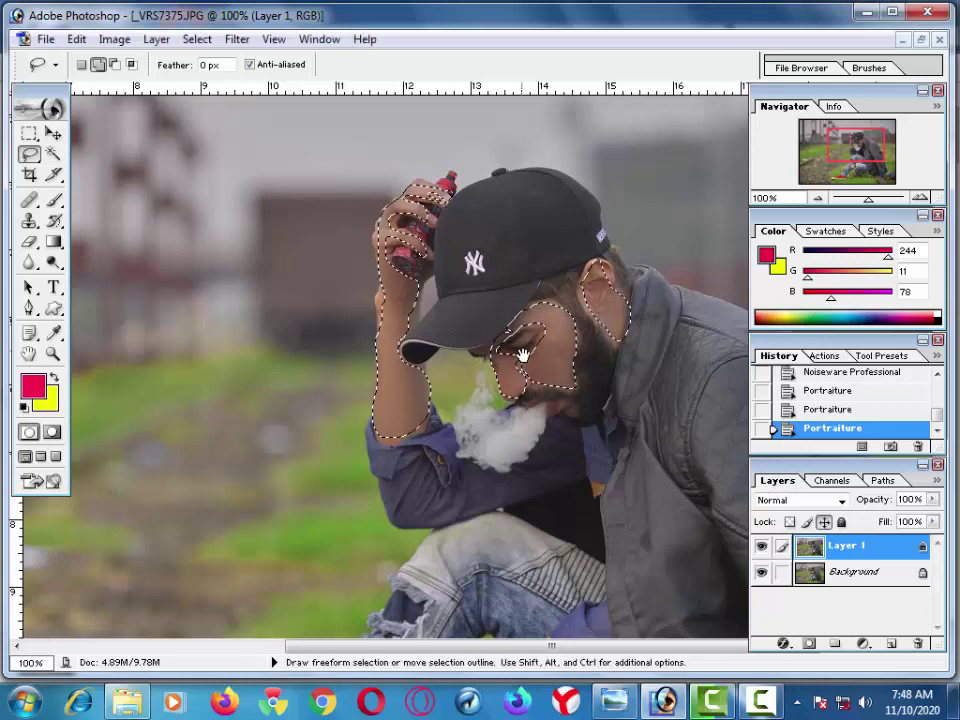
{"action": "key", "text": "ctrl+d"}
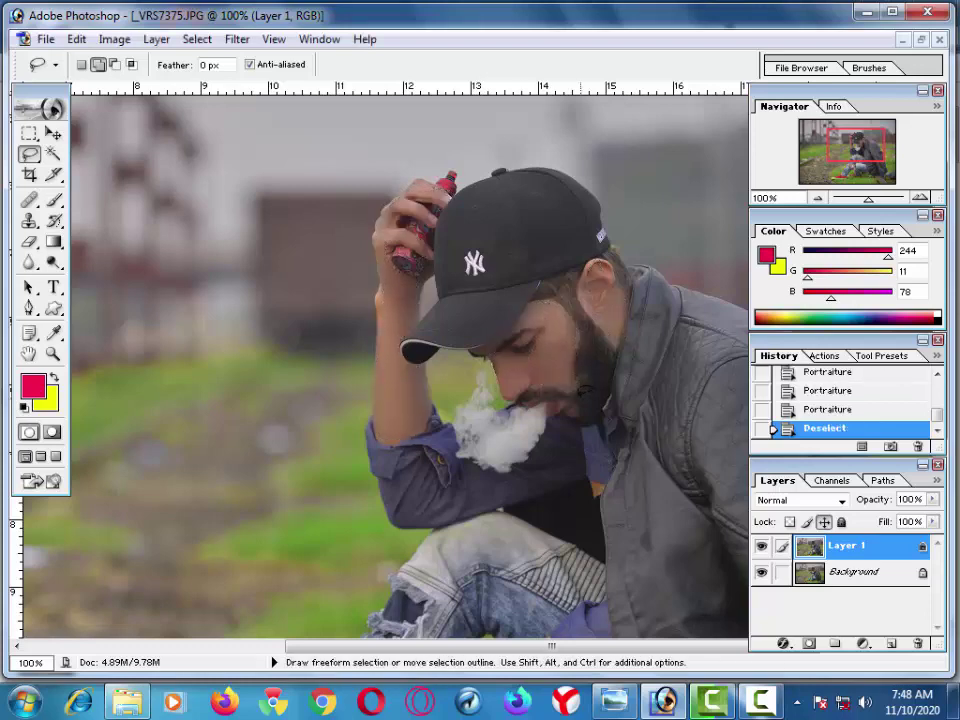
Zoom into the face, restore the selection and step back past two Portraiture passes
{"action": "left_click", "coordinate": [436, 291]}
{"action": "left_click", "coordinate": [574, 392]}
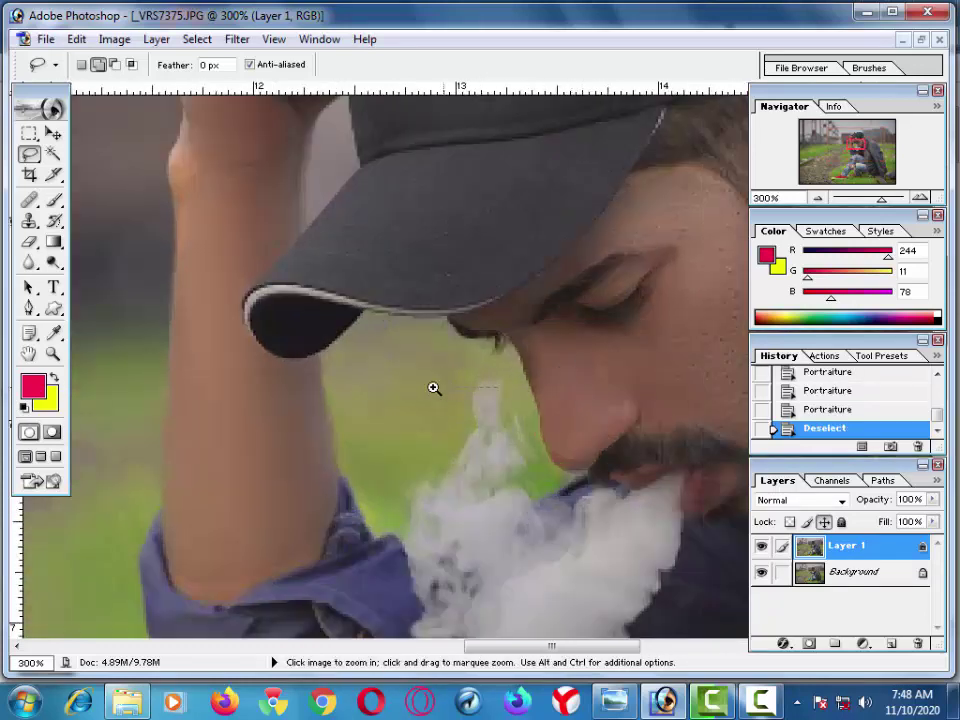
{"action": "left_click_drag", "start_coordinate": [434, 388], "coordinate": [410, 356]}
{"action": "key", "text": "ctrl+z"}
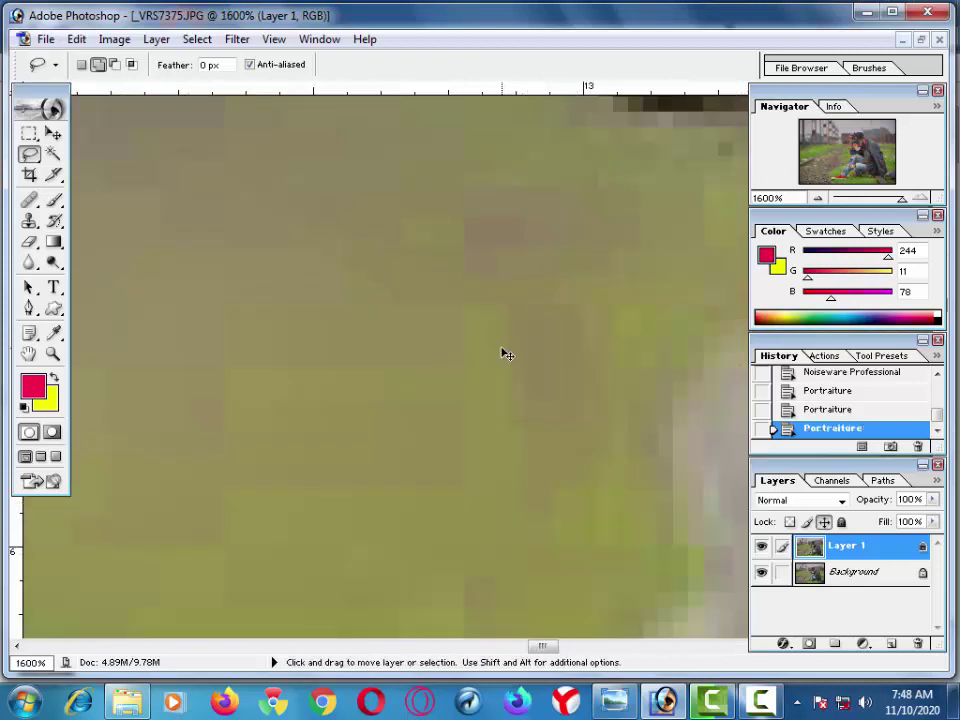
{"action": "key", "text": "ctrl+alt+z"}
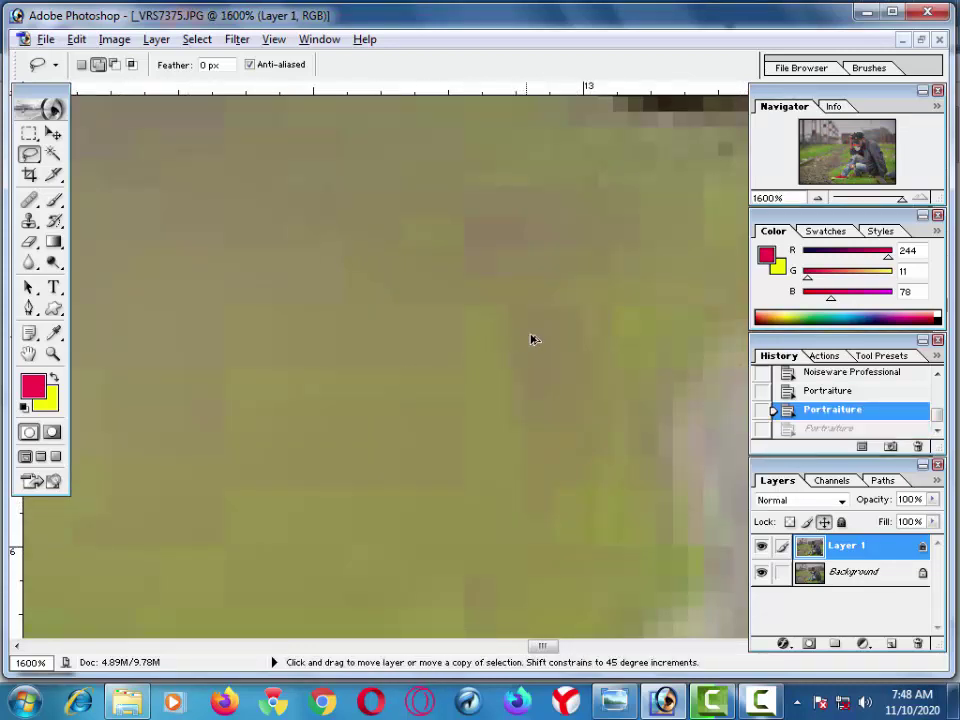
{"action": "key", "text": "ctrl+alt+z"}
Inspect the eye and cheek skin, then clear the selection and zoom out
{"action": "left_click_drag", "start_coordinate": [570, 324], "coordinate": [243, 479]}
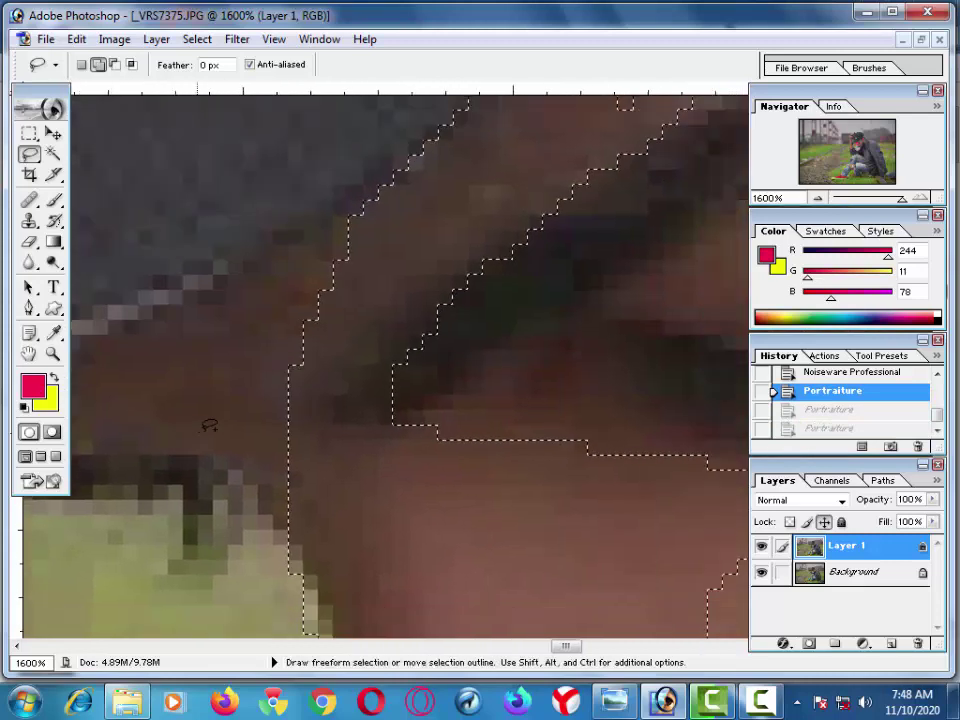
{"action": "key", "text": "ctrl+minus"}
{"action": "left_click_drag", "start_coordinate": [368, 422], "coordinate": [124, 347]}
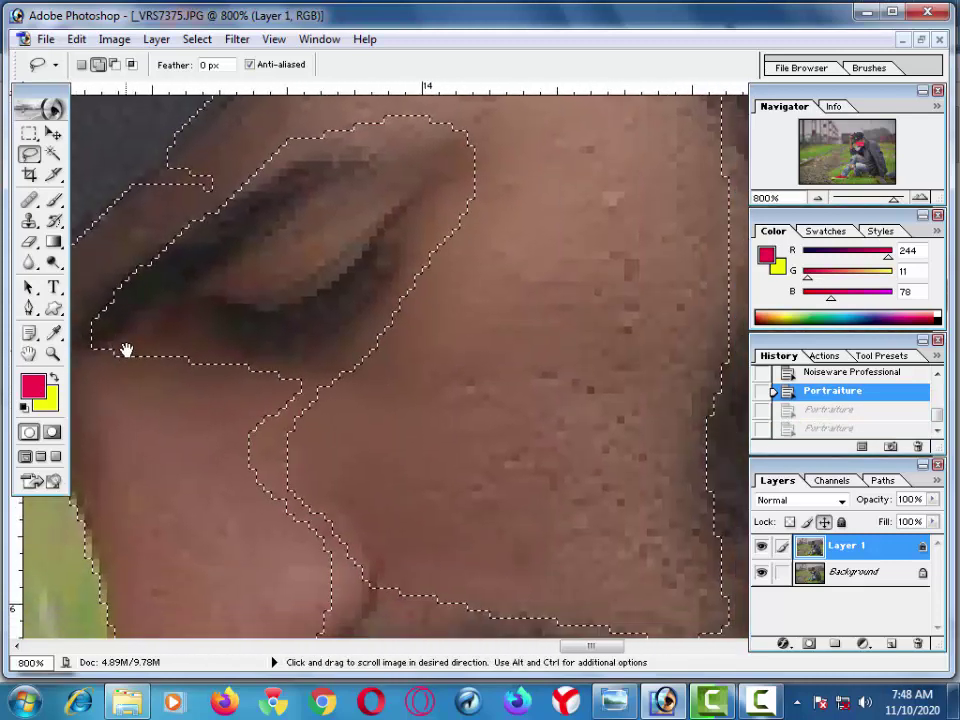
{"action": "key", "text": "ctrl+d"}
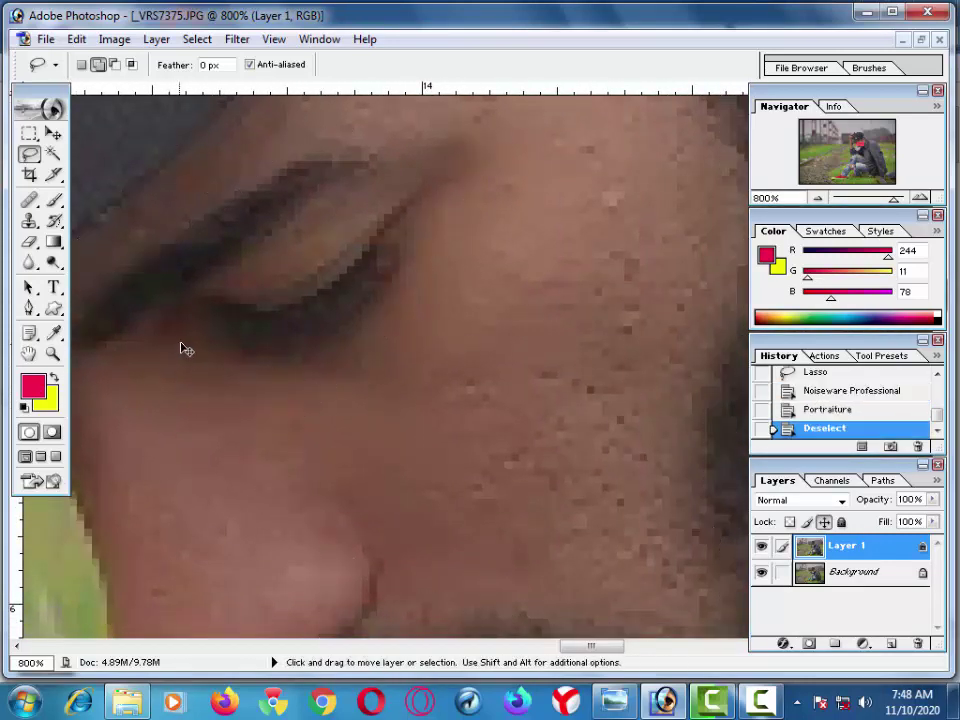
{"action": "key", "text": "ctrl+minus"}
{"action": "key", "text": "ctrl+minus"}
{"action": "key", "text": "ctrl+minus"}
{"action": "key", "text": "ctrl+minus"}
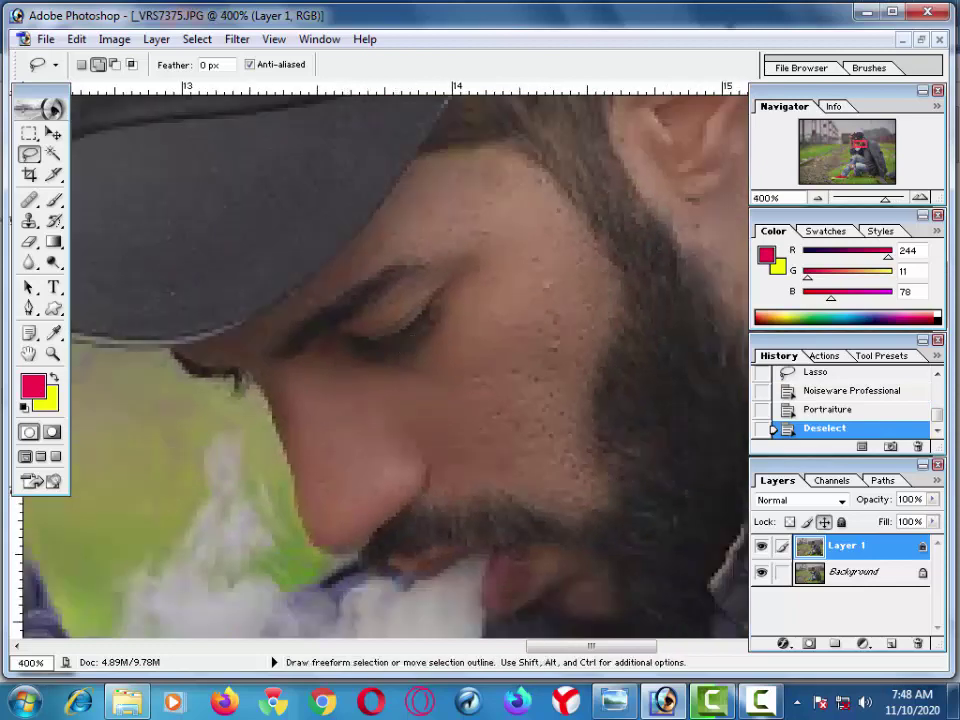
Pick the Healing Brush and set its diameter to 28 px
{"action": "left_click", "coordinate": [30, 202]}
{"action": "right_click", "coordinate": [417, 306]}
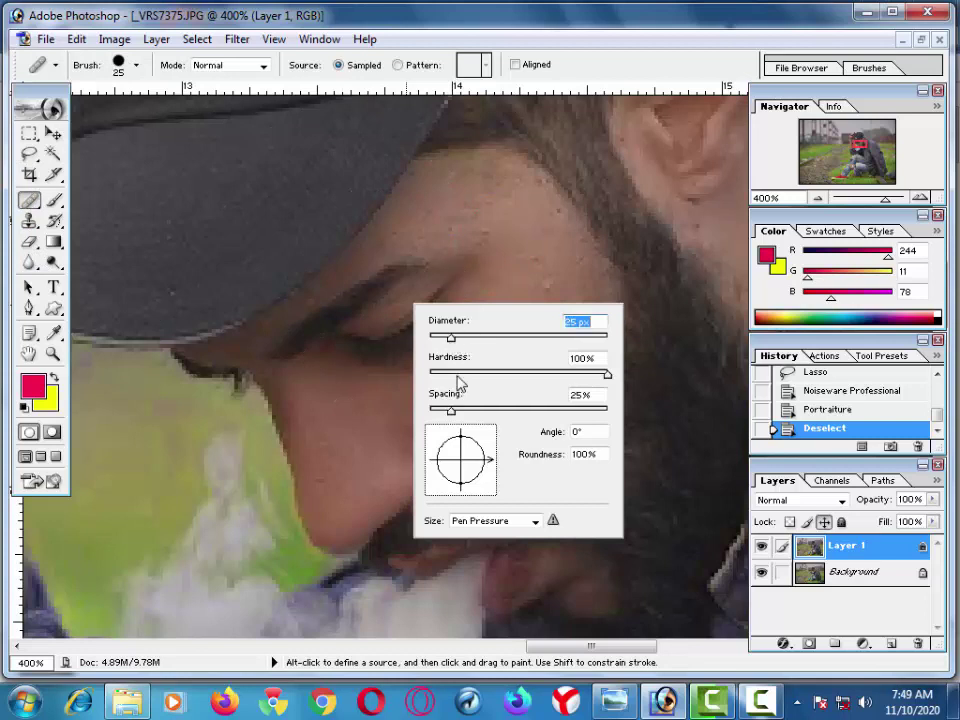
{"action": "left_click_drag", "start_coordinate": [451, 337], "coordinate": [446, 341]}
{"action": "right_click", "coordinate": [527, 271]}
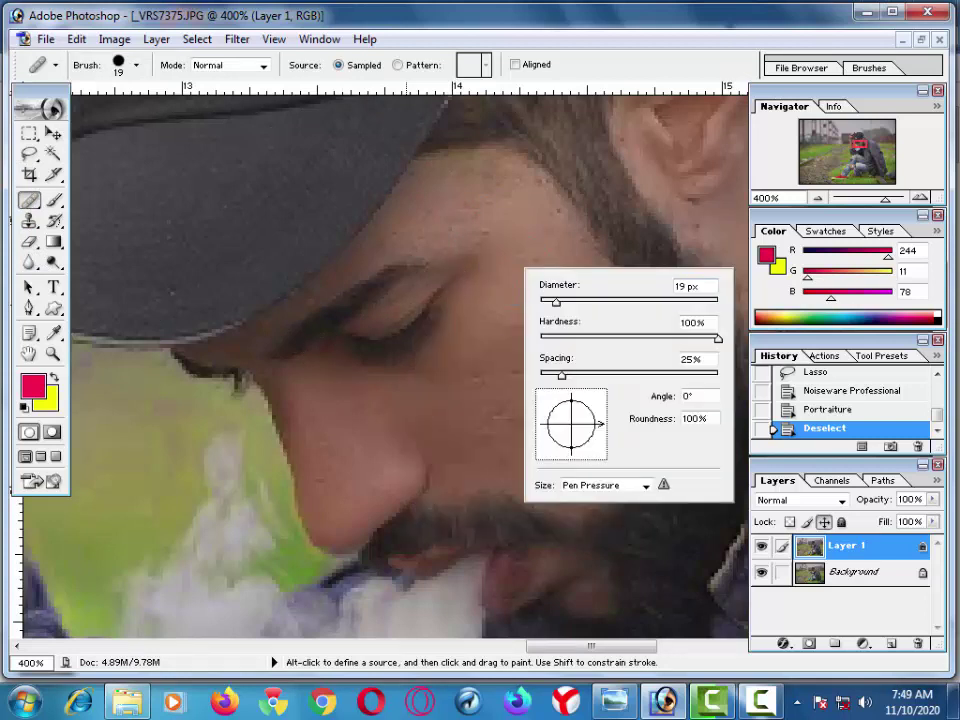
{"action": "left_click_drag", "start_coordinate": [556, 301], "coordinate": [551, 302]}
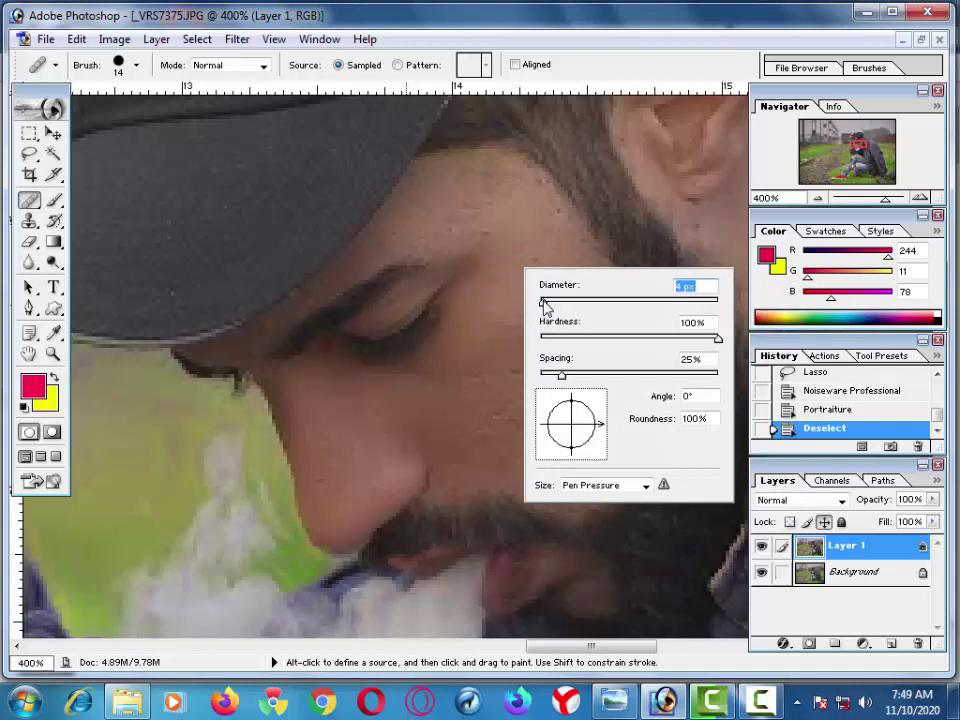
{"action": "key", "text": "Escape"}
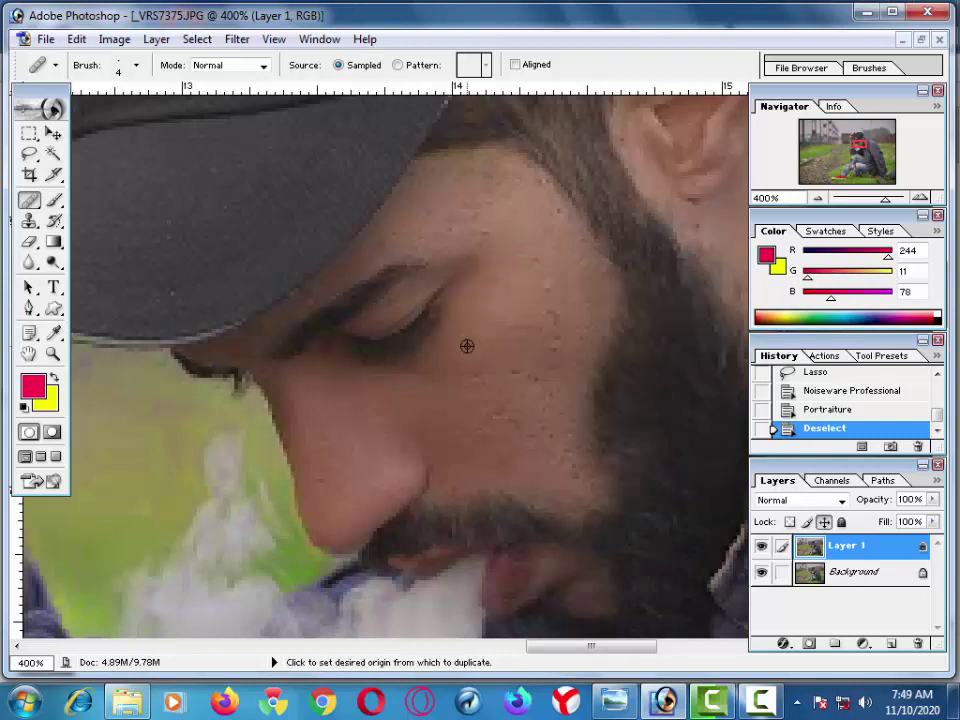
{"action": "right_click", "coordinate": [476, 346]}
{"action": "mouse_move", "coordinate": [494, 377]}
{"action": "left_mouse_down"}
{"action": "mouse_move", "coordinate": [517, 381]}
{"action": "mouse_move", "coordinate": [508, 381]}
{"action": "left_mouse_up"}
Heal spots on the upper and lower cheek and the blemished skin below the eye
{"action": "left_click", "coordinate": [528, 297]}
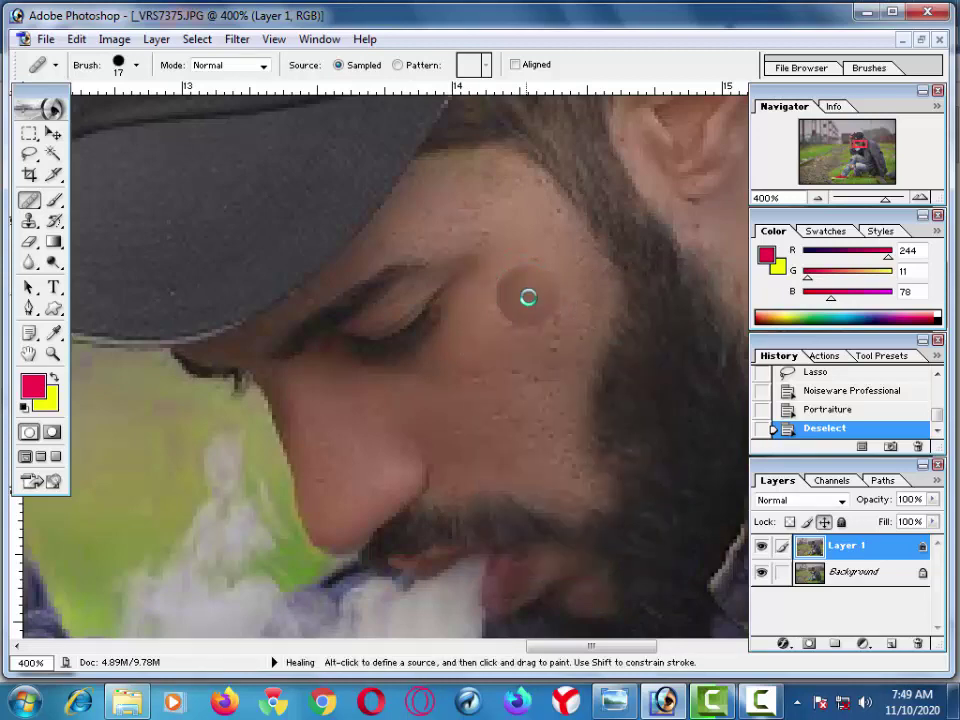
{"action": "key", "text": "ctrl+plus"}
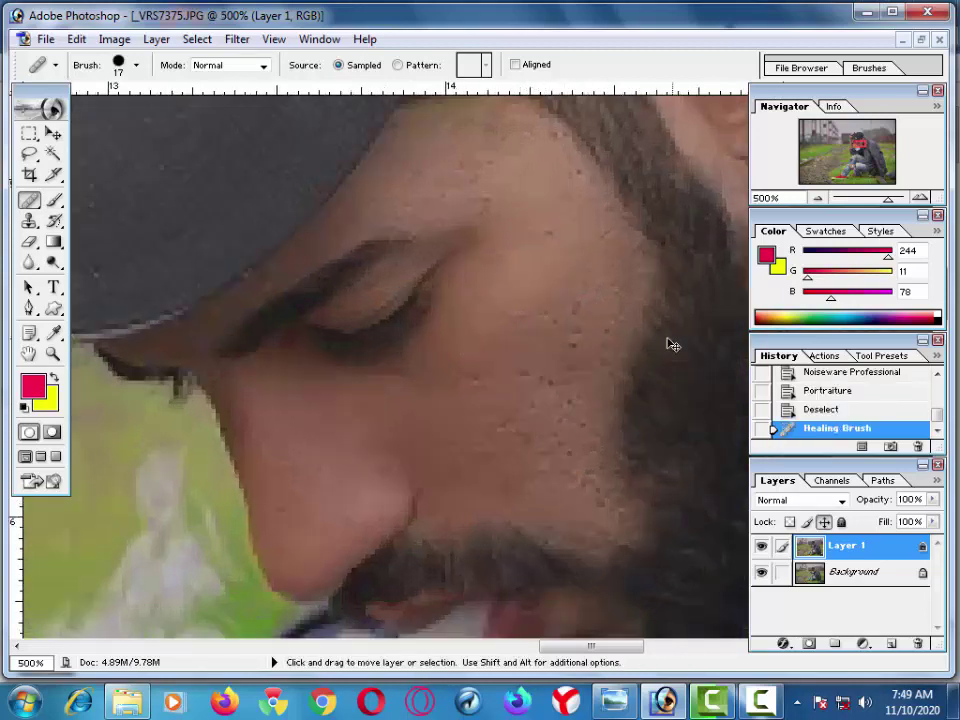
{"action": "key", "text": "ctrl+plus"}
{"action": "left_click", "coordinate": [565, 263]}
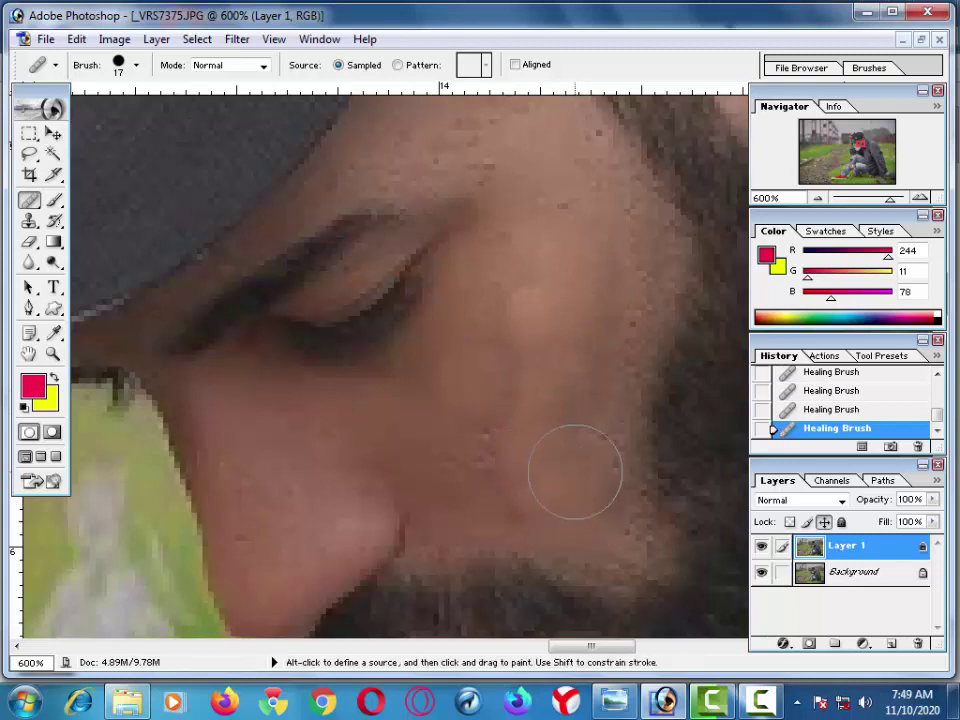
{"action": "left_click", "coordinate": [579, 440]}
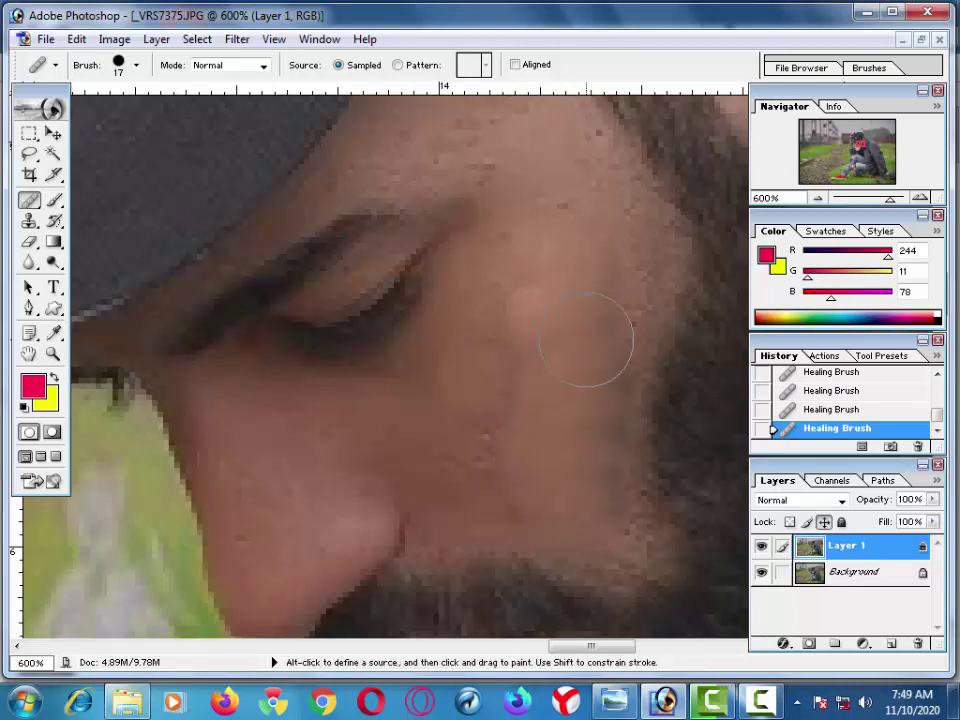
{"action": "left_click", "coordinate": [600, 237]}
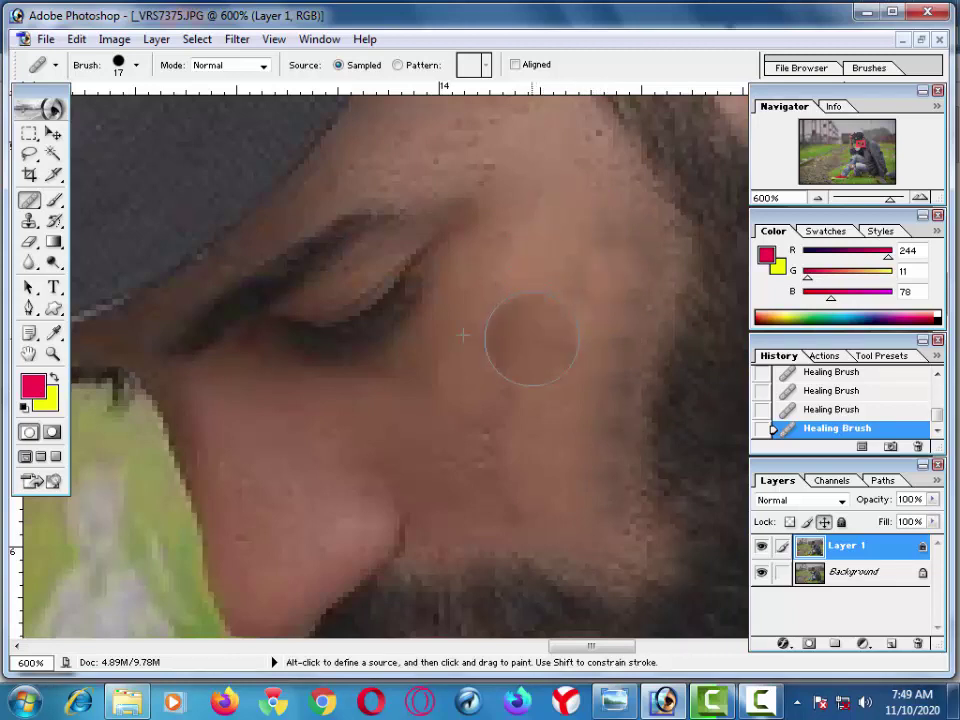
{"action": "left_click_drag", "start_coordinate": [531, 340], "coordinate": [476, 430]}
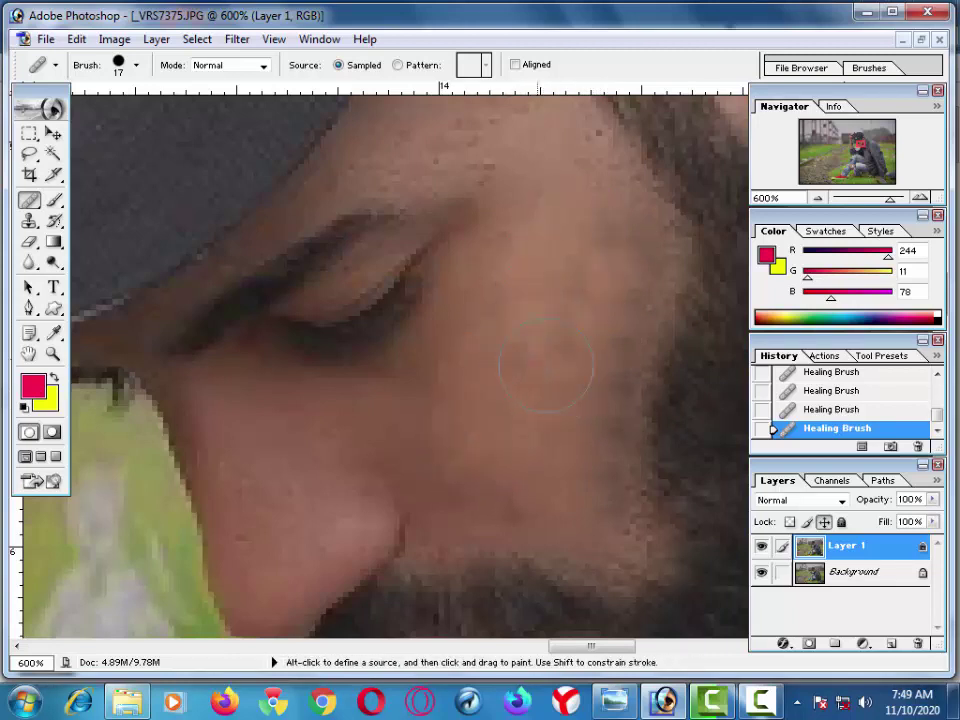
{"action": "left_click", "coordinate": [29, 153]}
Lasso the temple and cheek skin and apply a Portraiture smoothing pass
{"action": "left_click_drag", "start_coordinate": [441, 220], "coordinate": [416, 332]}
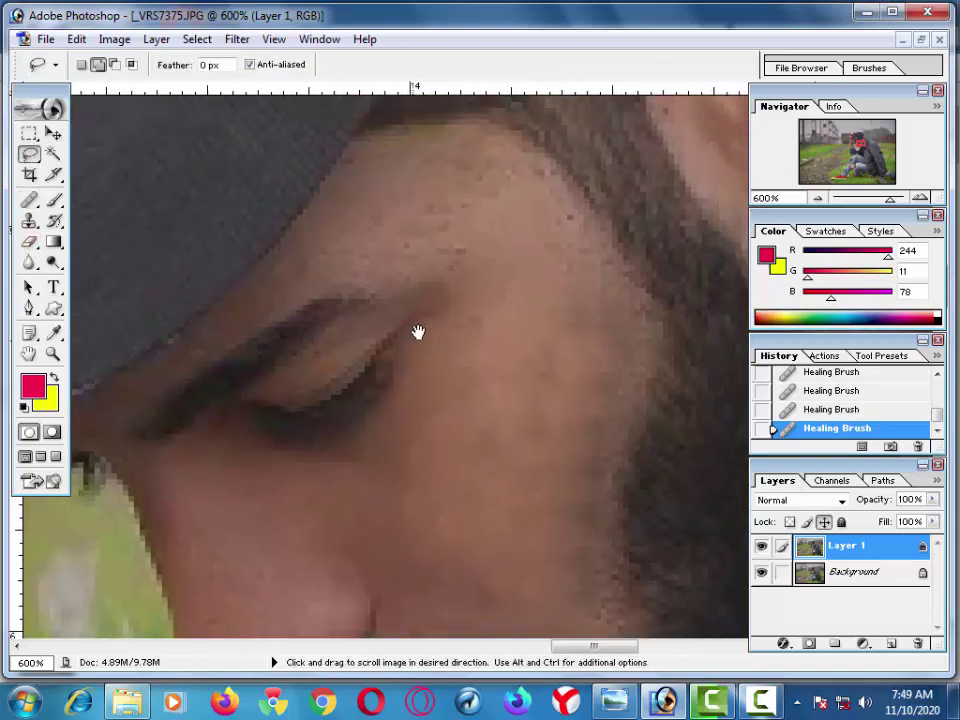
{"action": "left_click_drag", "start_coordinate": [467, 284], "coordinate": [318, 254]}
{"action": "mouse_move", "coordinate": [397, 157]}
{"action": "left_mouse_down"}
{"action": "mouse_move", "coordinate": [531, 171]}
{"action": "mouse_move", "coordinate": [639, 283]}
{"action": "mouse_move", "coordinate": [611, 557]}
{"action": "mouse_move", "coordinate": [544, 619]}
{"action": "mouse_move", "coordinate": [418, 467]}
{"action": "mouse_move", "coordinate": [463, 283]}
{"action": "left_mouse_up"}
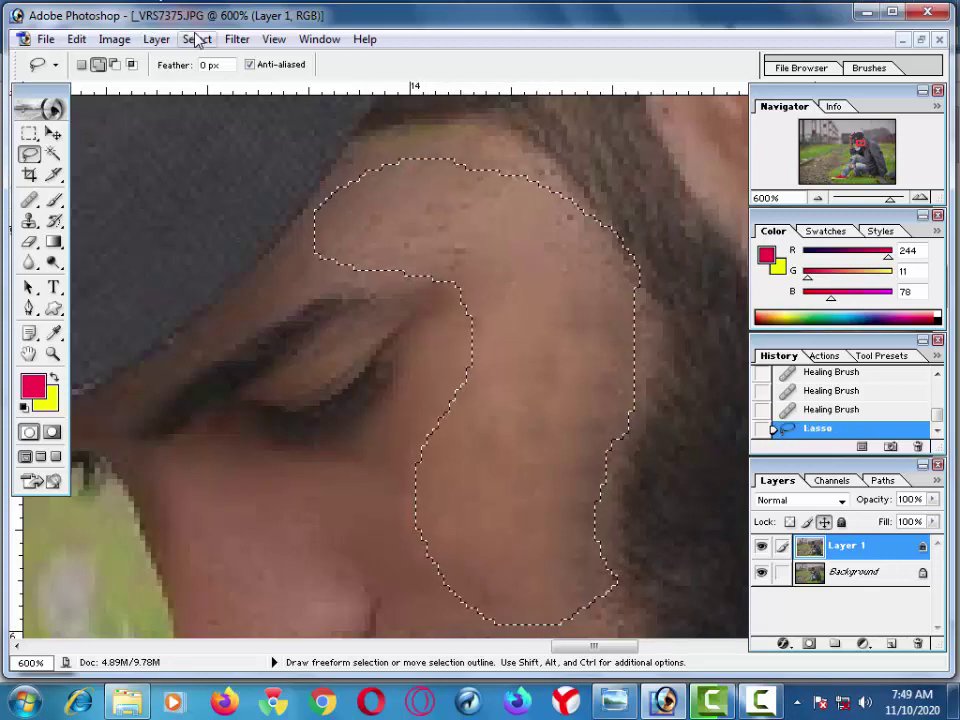
{"action": "left_click", "coordinate": [237, 39]}
{"action": "mouse_move", "coordinate": [289, 516]}
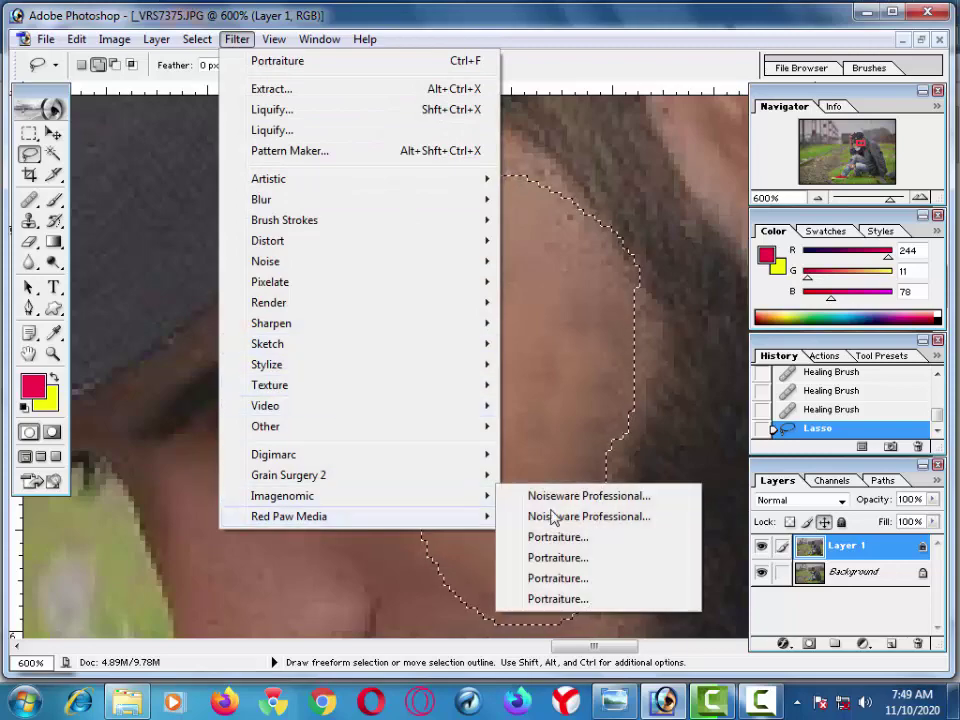
{"action": "left_click", "coordinate": [603, 579]}
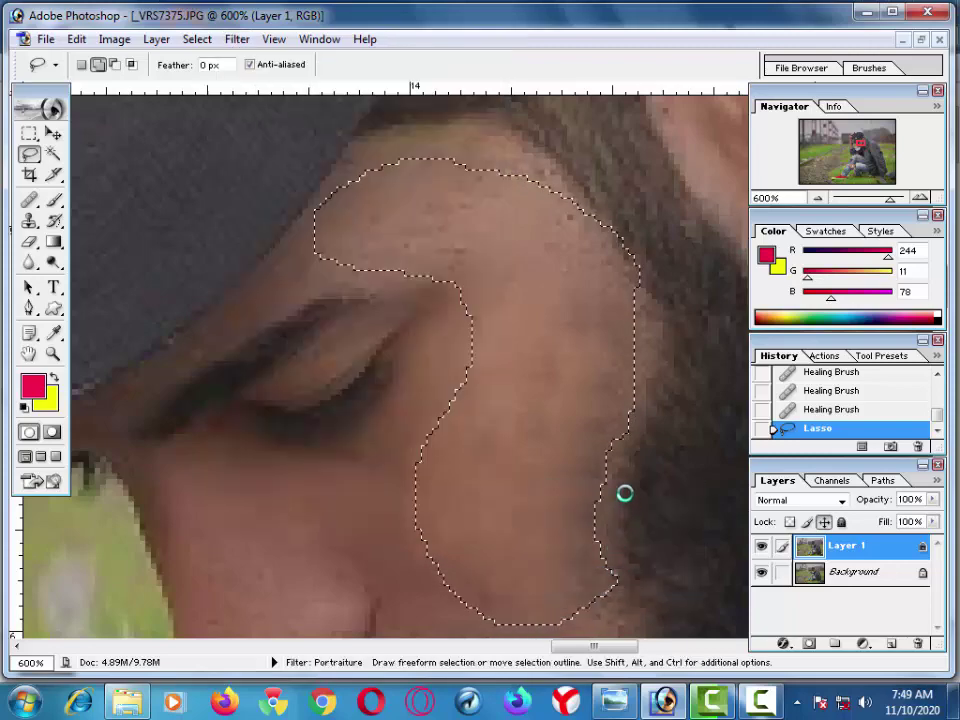
{"action": "key", "text": "Return"}
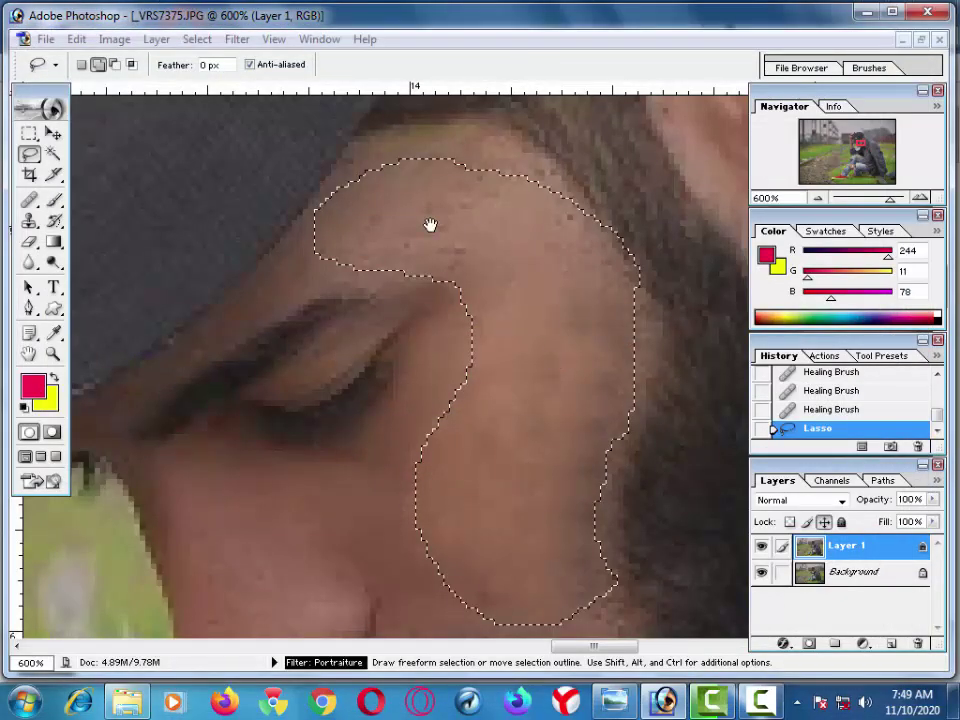
Run Portraiture again, undo it, reapply it with Ctrl+F and deselect the cheek
{"action": "left_click", "coordinate": [233, 41]}
{"action": "mouse_move", "coordinate": [282, 496]}
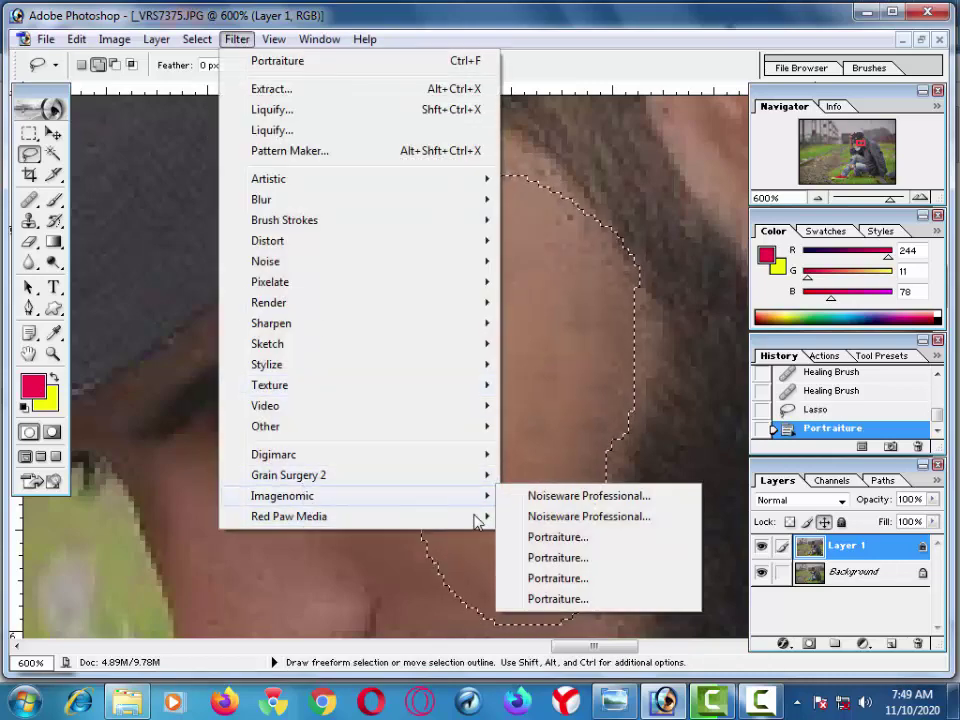
{"action": "left_click", "coordinate": [590, 598]}
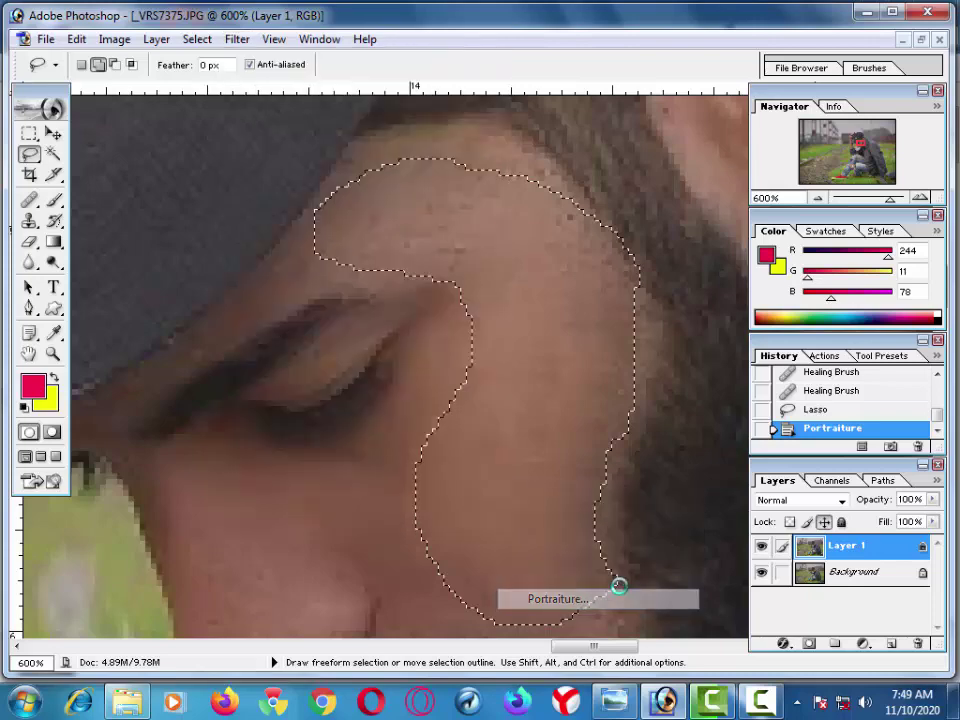
{"action": "key", "text": "Return"}
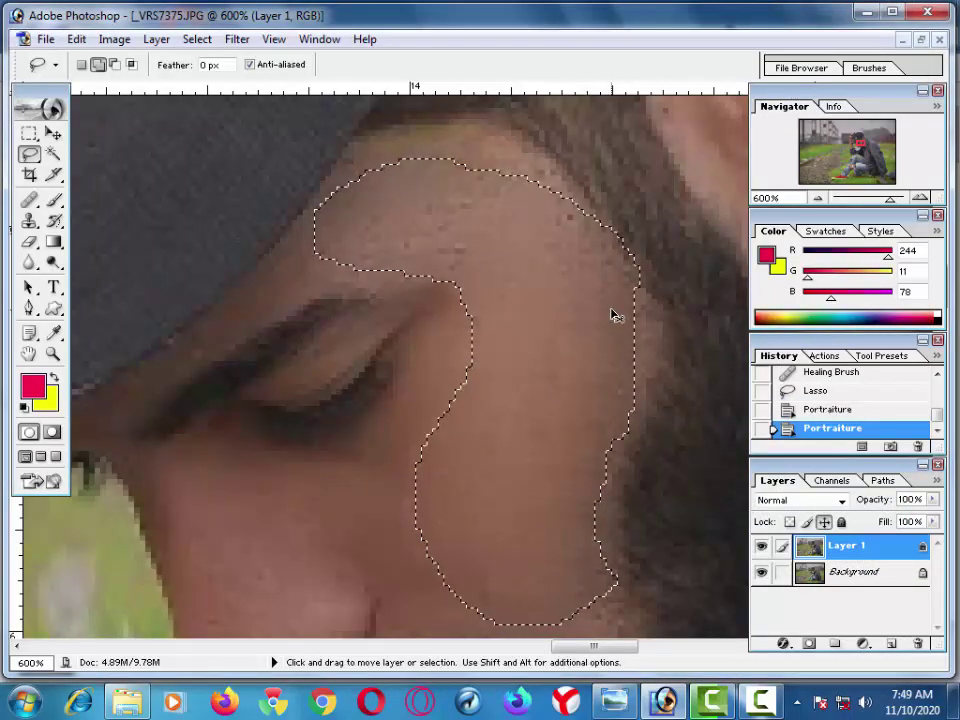
{"action": "key", "text": "ctrl+d"}
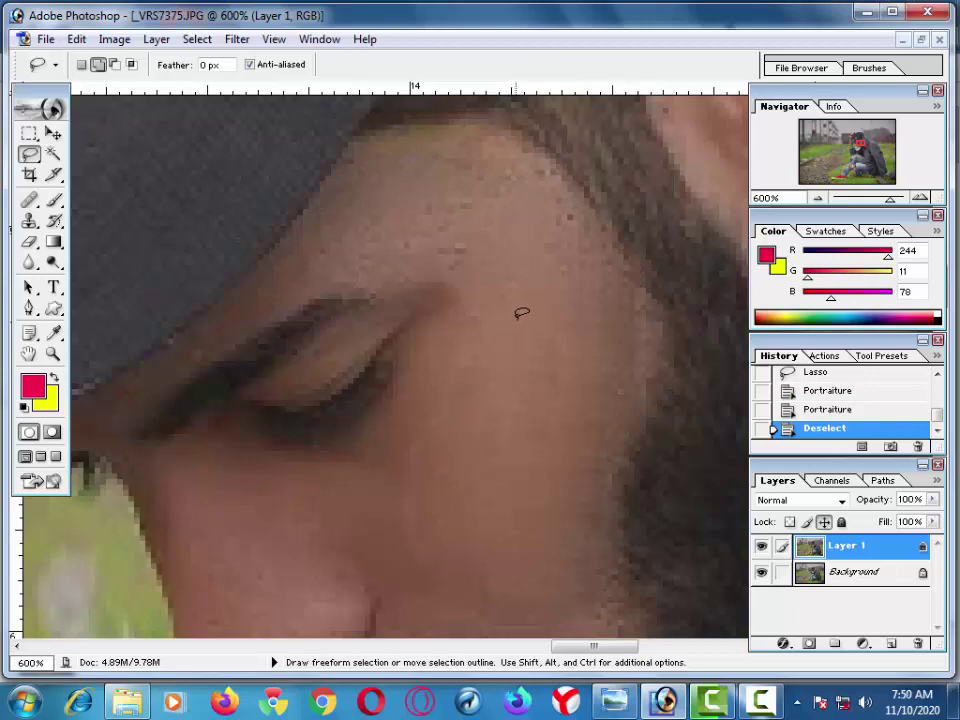
{"action": "key", "text": "ctrl+alt+z"}
{"action": "key", "text": "ctrl+alt+z"}
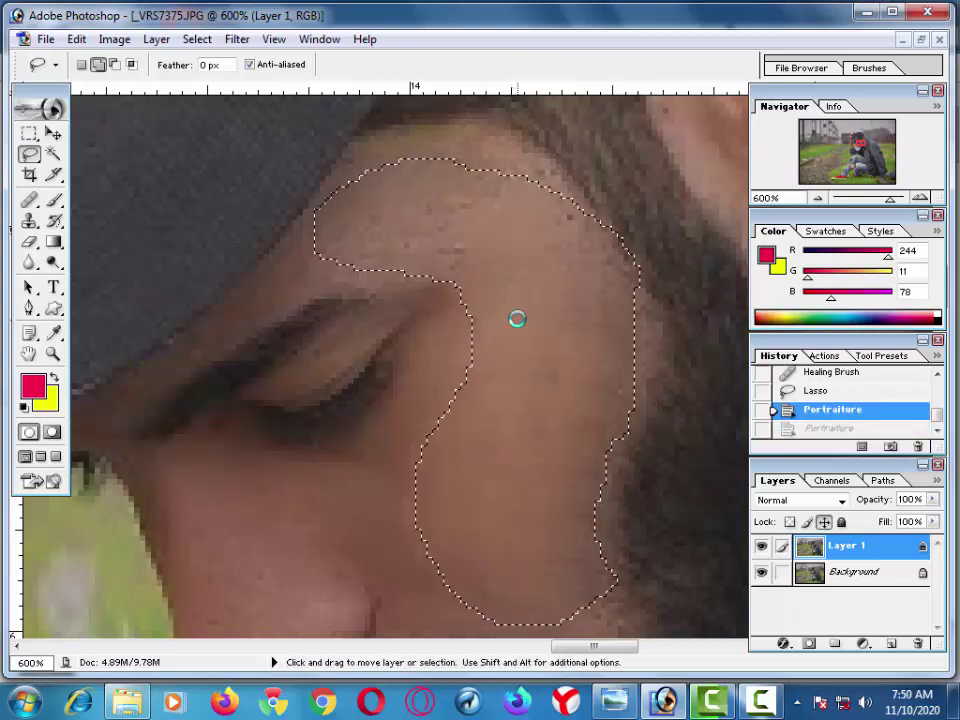
{"action": "key", "text": "ctrl+f"}
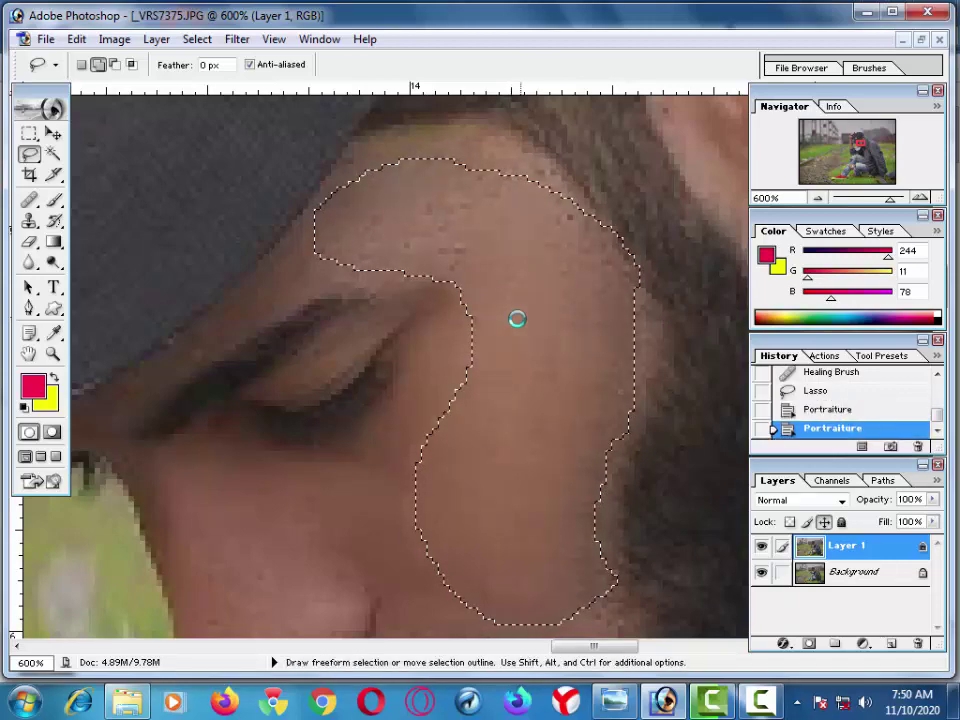
{"action": "key", "text": "ctrl+d"}
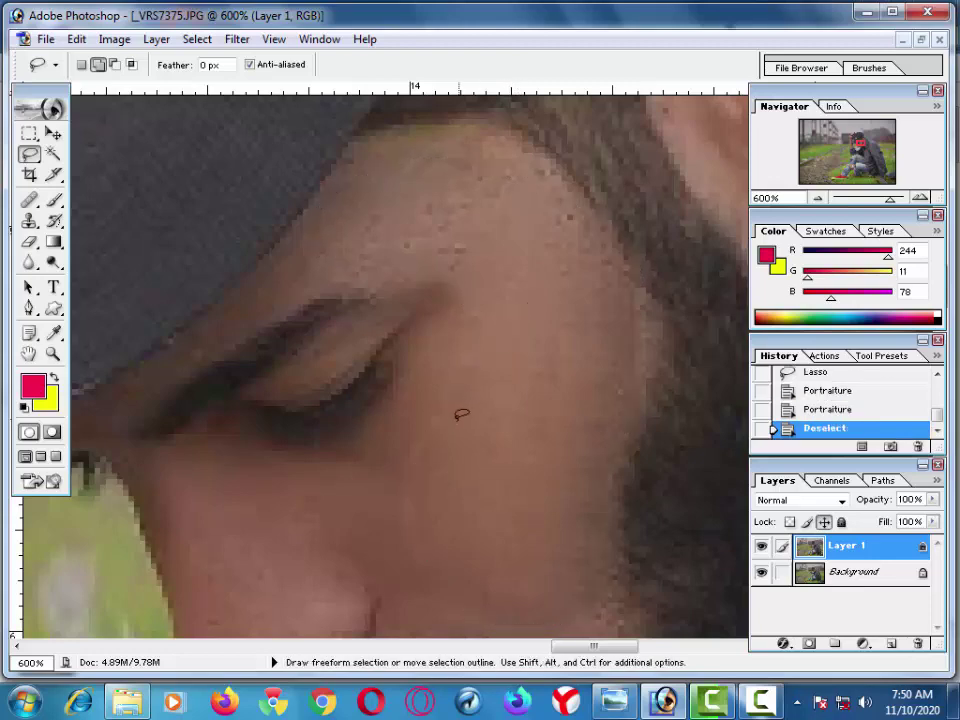
Heal the spots under the eye and on the cheek below, then zoom out to the whole man
{"action": "key", "text": "ctrl+minus"}
{"action": "key", "text": "ctrl+minus"}
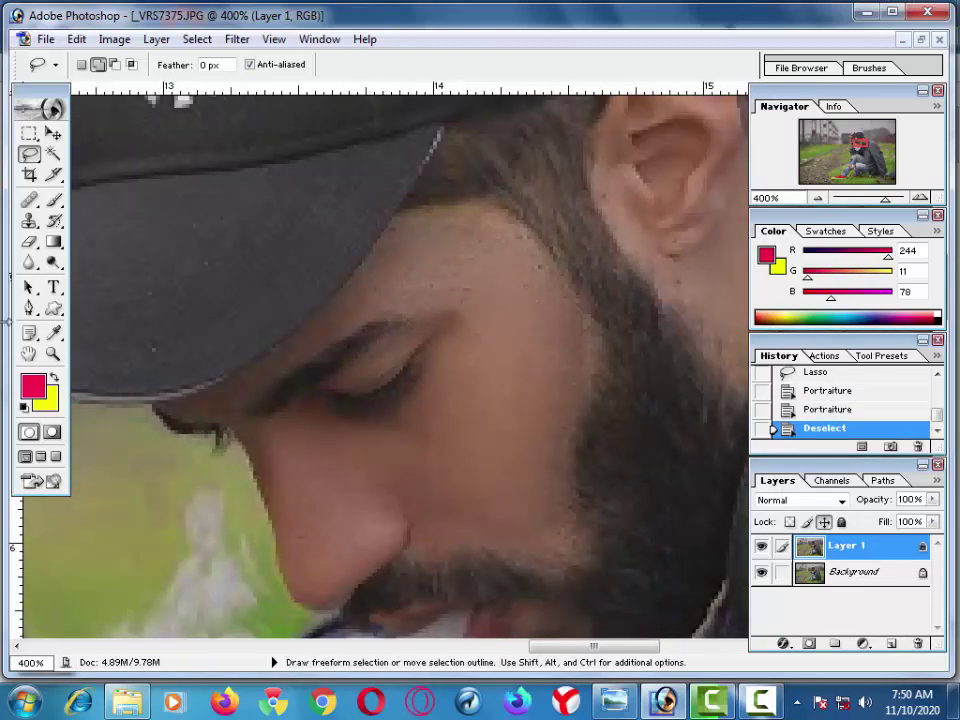
{"action": "left_click", "coordinate": [27, 200]}
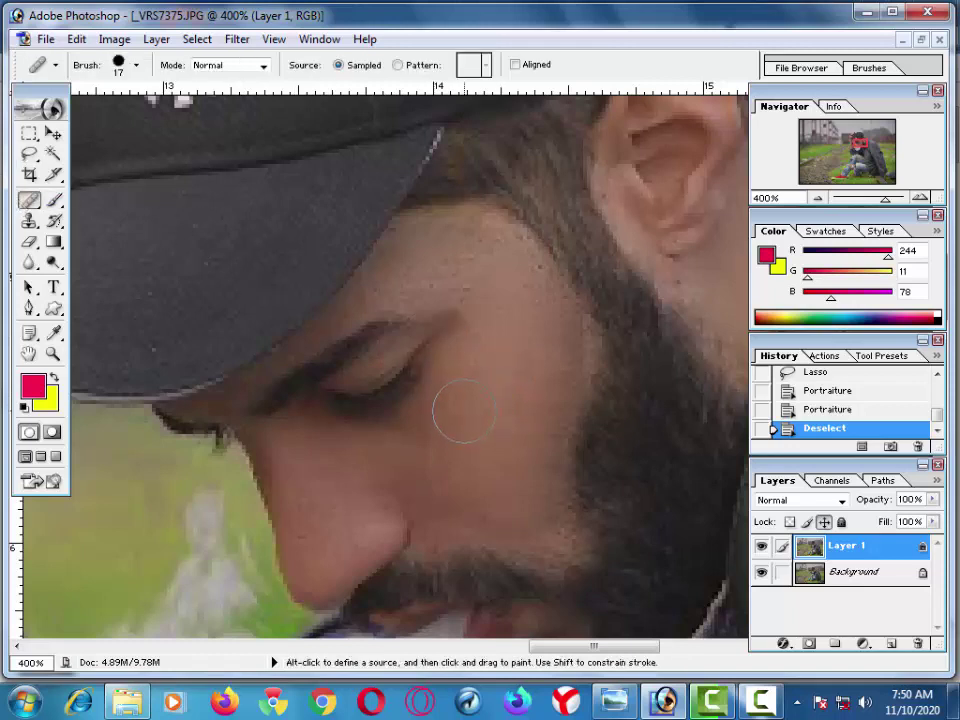
{"action": "left_click_drag", "start_coordinate": [345, 305], "coordinate": [352, 278]}
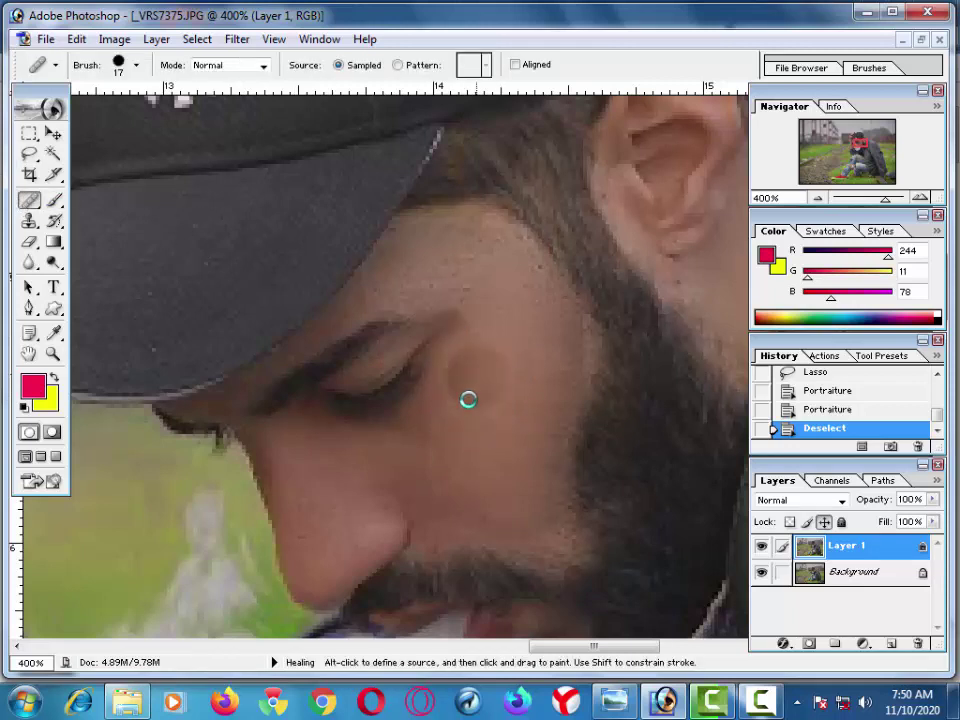
{"action": "left_click", "coordinate": [455, 425]}
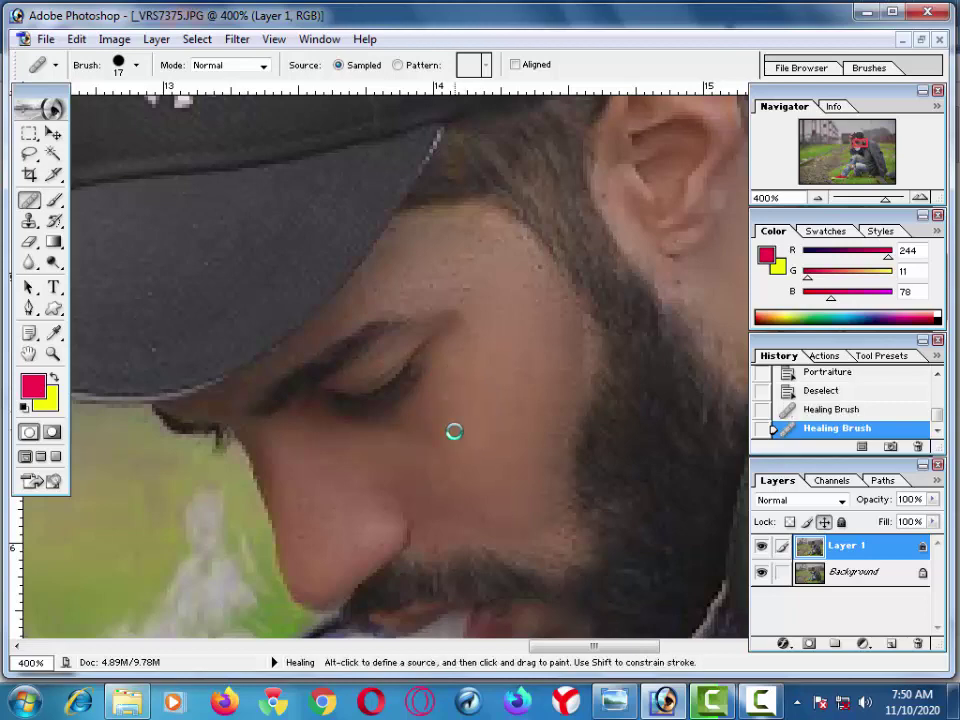
{"action": "left_click", "coordinate": [457, 458]}
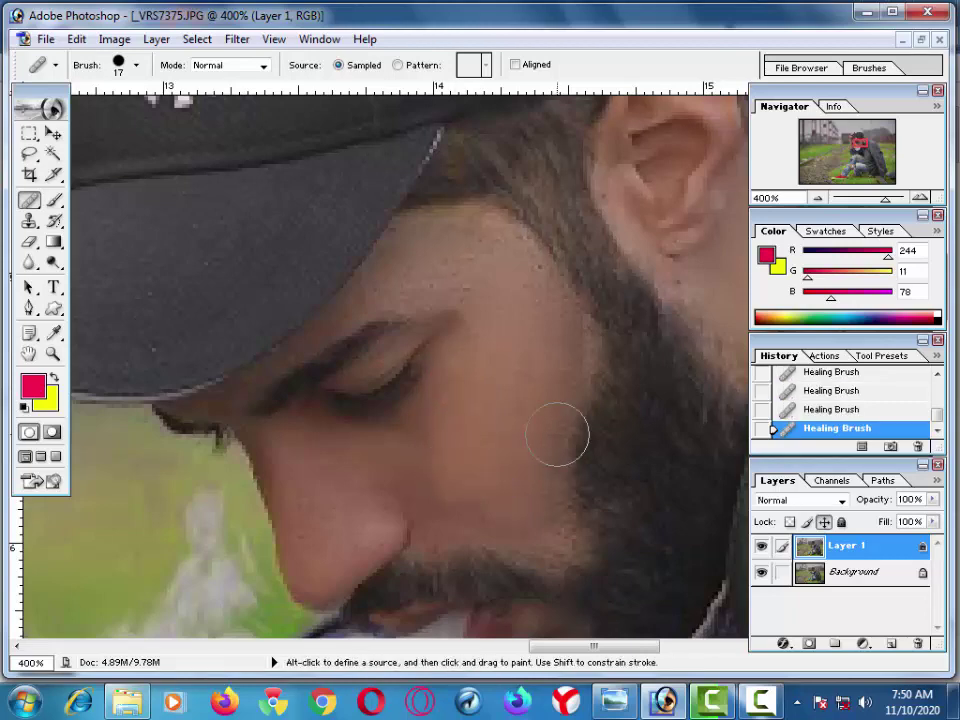
{"action": "key", "text": "ctrl+minus"}
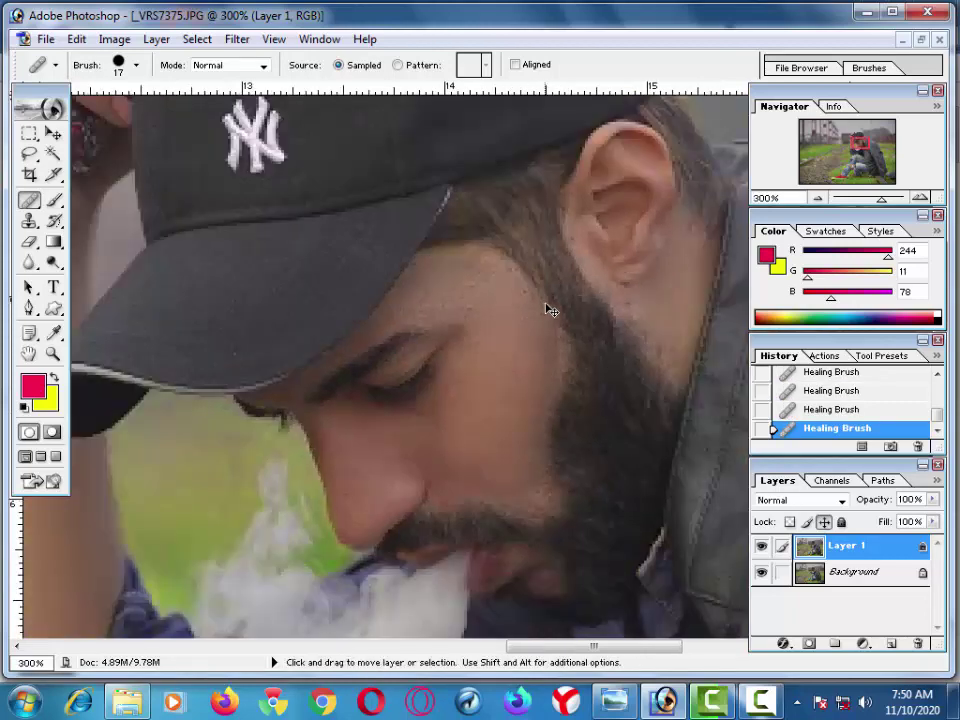
{"action": "key", "text": "ctrl+minus"}
{"action": "key", "text": "ctrl+minus"}
{"action": "key", "text": "ctrl+minus"}
{"action": "scroll", "coordinate": [557, 298], "scroll_direction": "down", "scroll_amount": 1}
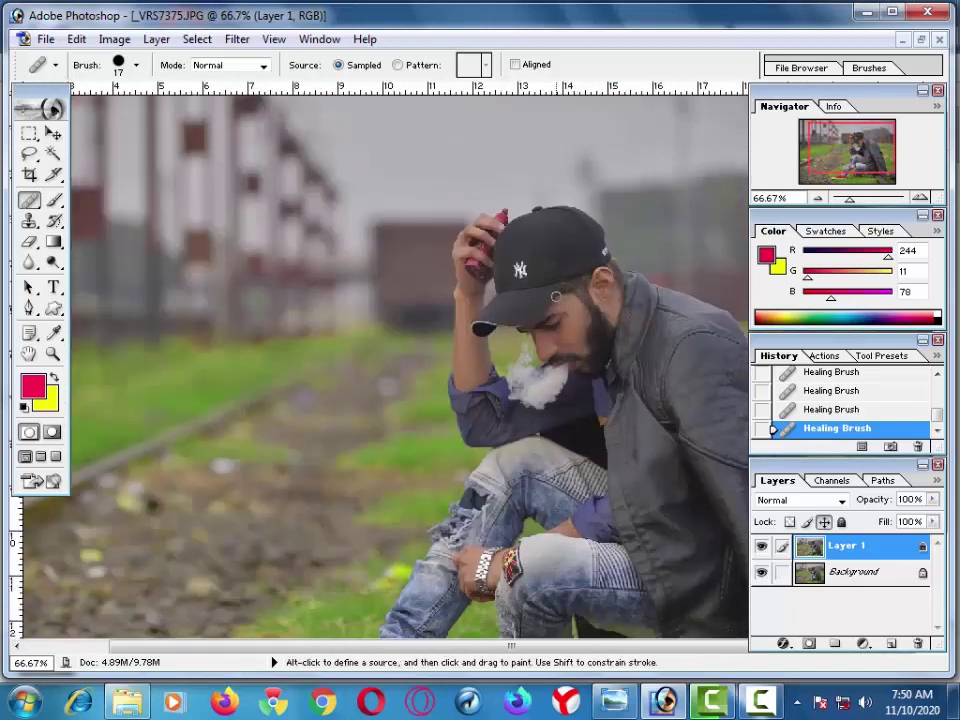
{"action": "scroll", "coordinate": [557, 298], "scroll_direction": "up", "scroll_amount": 1}
{"action": "key", "text": "ctrl+plus"}
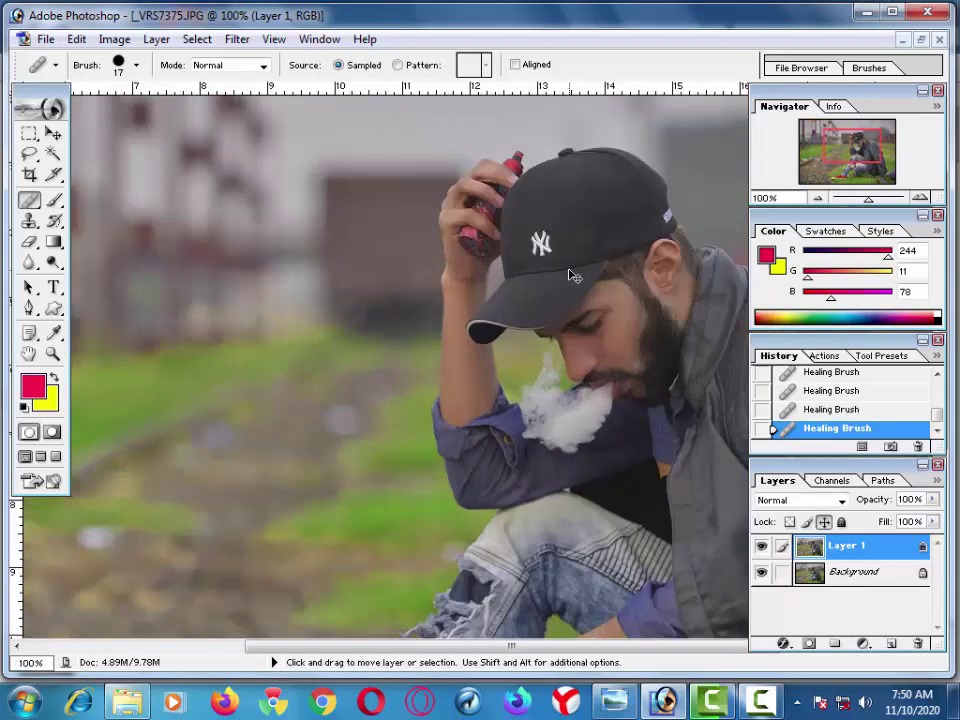
{"action": "key", "text": "ctrl+minus"}
{"action": "key", "text": "ctrl+minus"}
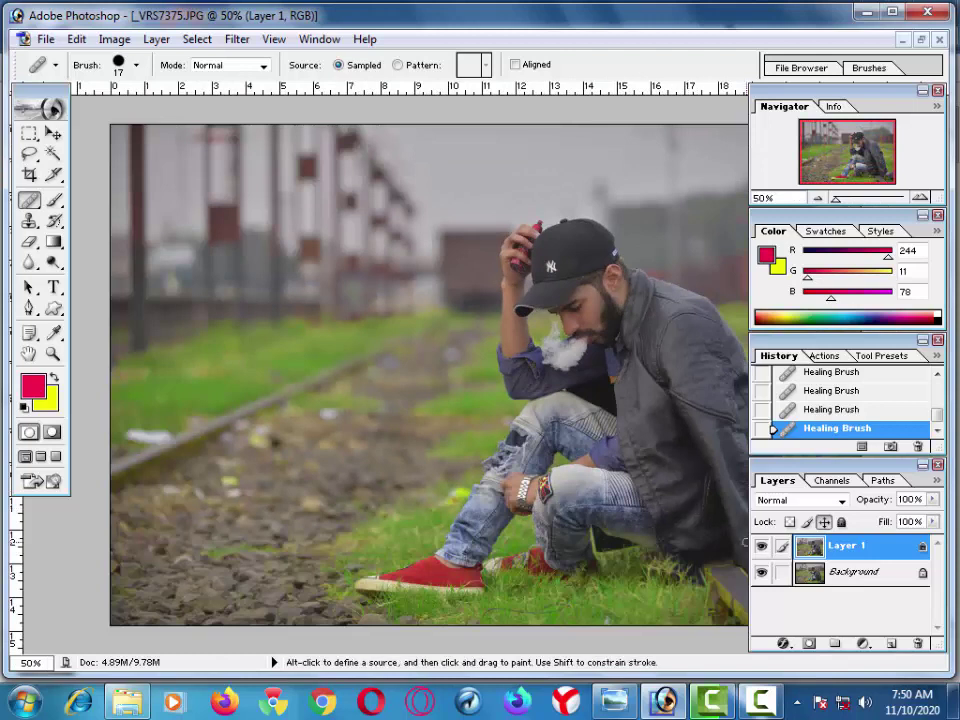
{"action": "left_click", "coordinate": [761, 548]}
{"action": "left_click", "coordinate": [761, 548]}
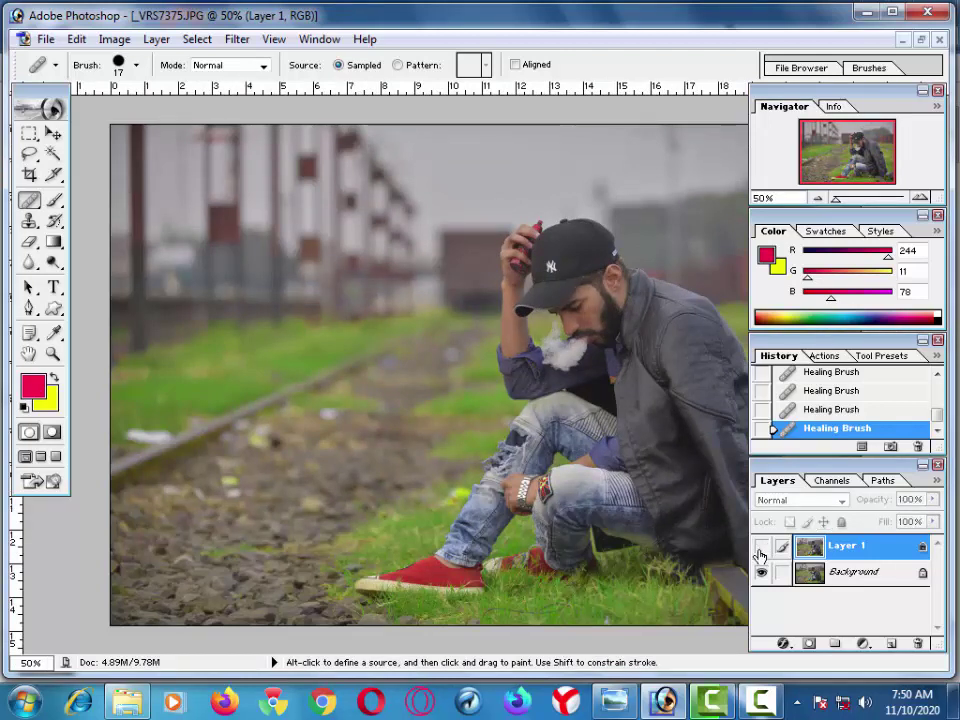
{"action": "left_click", "coordinate": [761, 548]}
{"action": "left_click", "coordinate": [761, 548]}
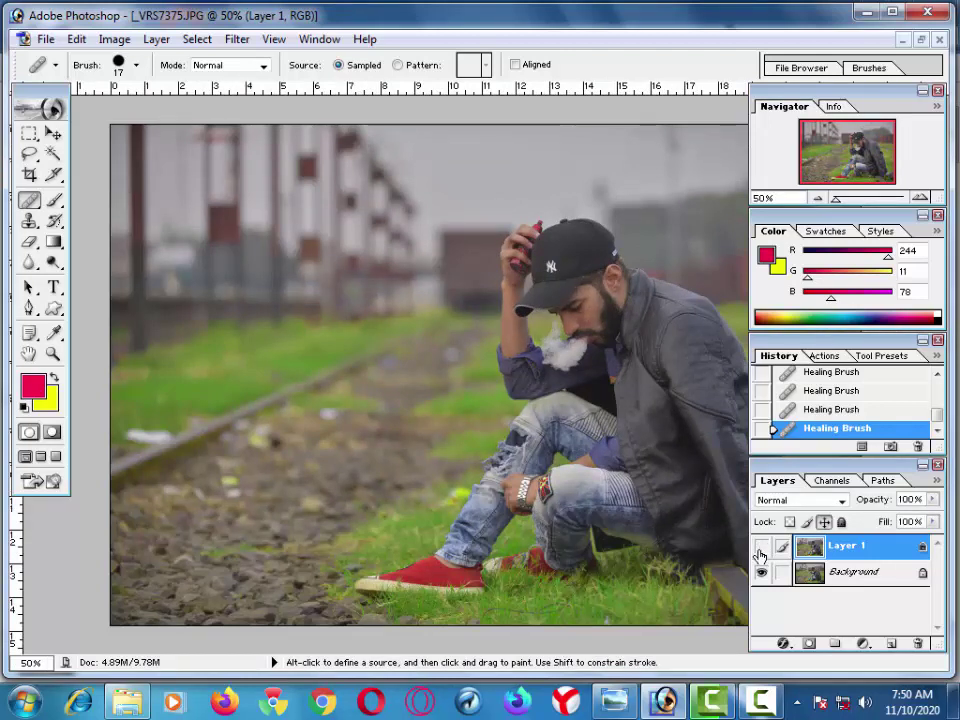
{"action": "left_click", "coordinate": [760, 550]}
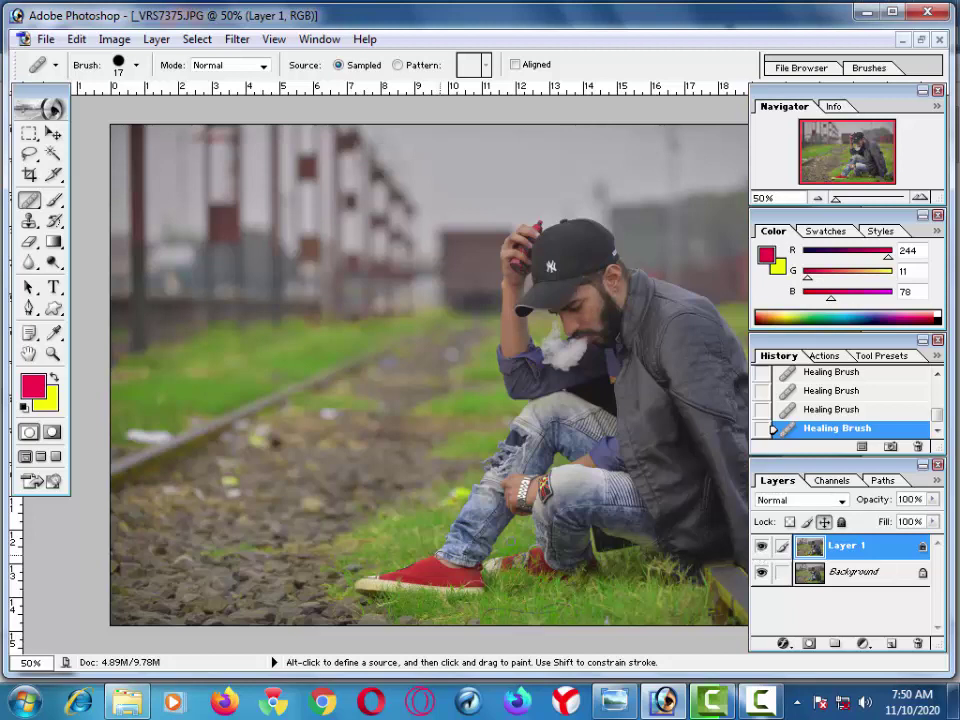